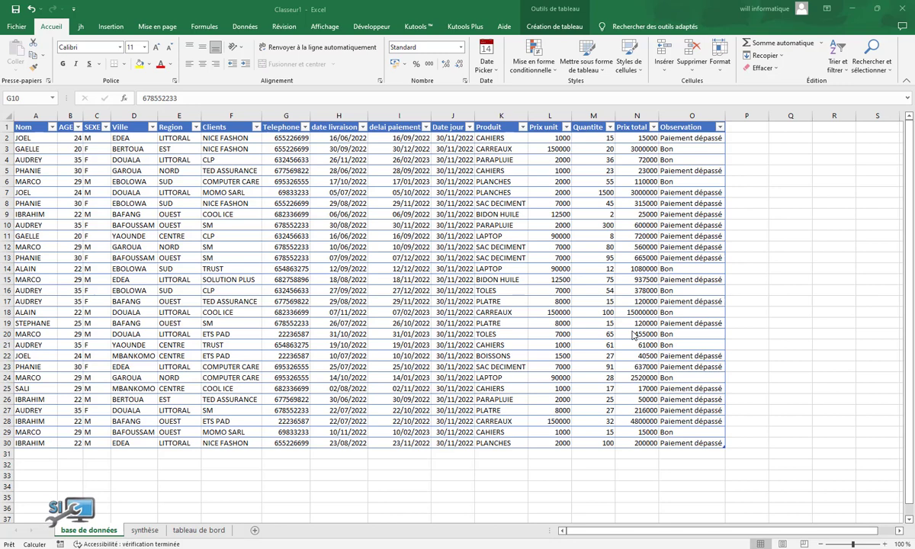
{"action": "left_click", "coordinate": [418, 215]}
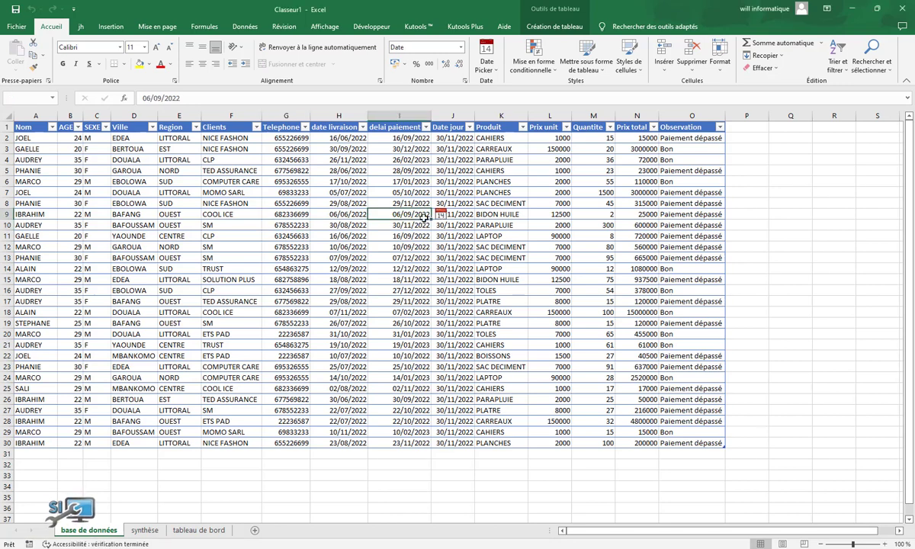
{"action": "left_click", "coordinate": [174, 225]}
{"action": "left_click", "coordinate": [285, 192]}
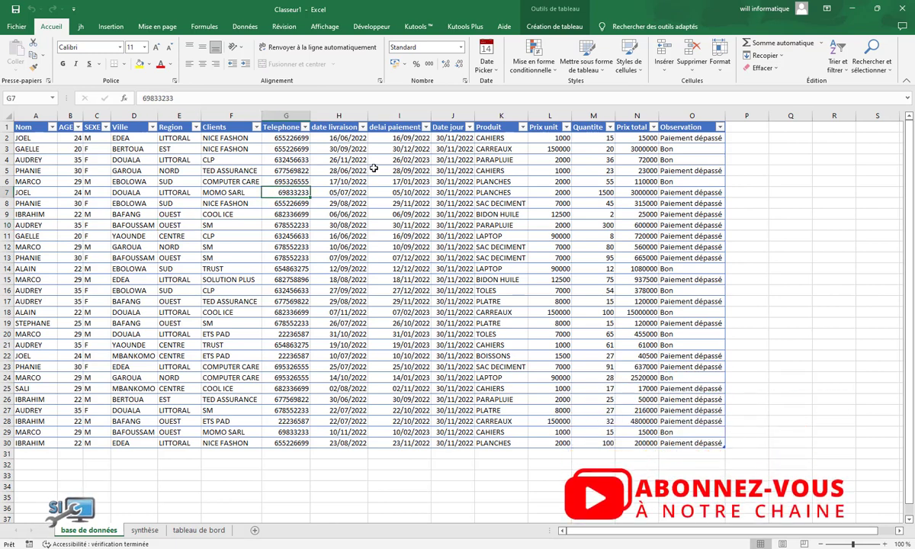
{"action": "left_click", "coordinate": [441, 236]}
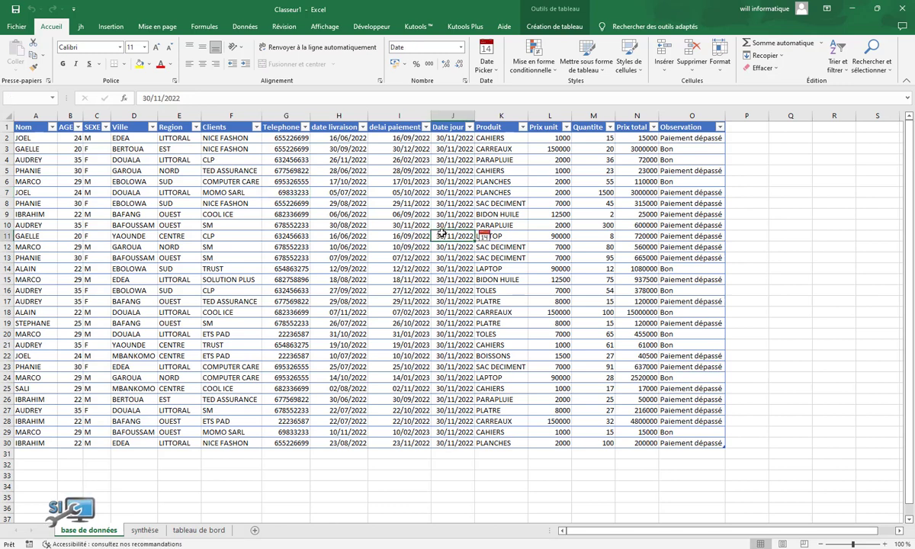
{"action": "left_click", "coordinate": [371, 224]}
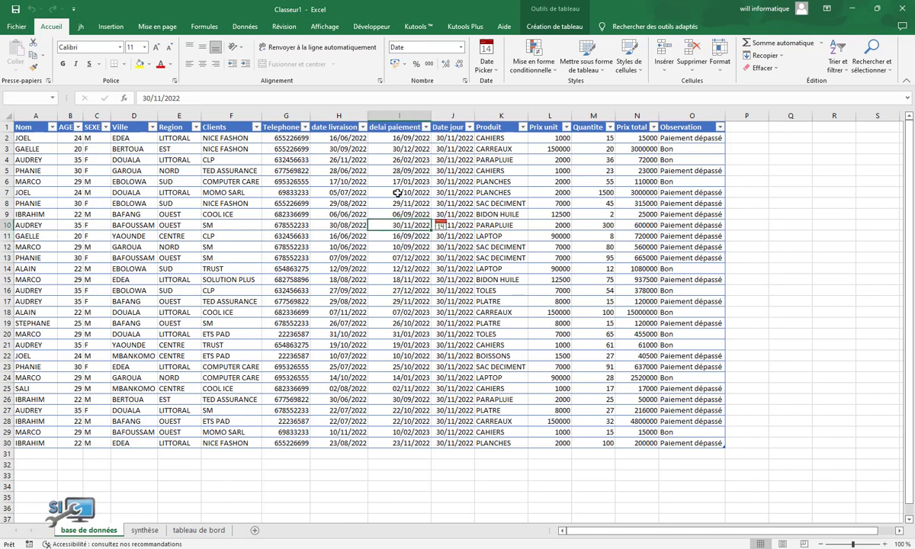
{"action": "left_click", "coordinate": [402, 190]}
{"action": "left_click", "coordinate": [427, 247]}
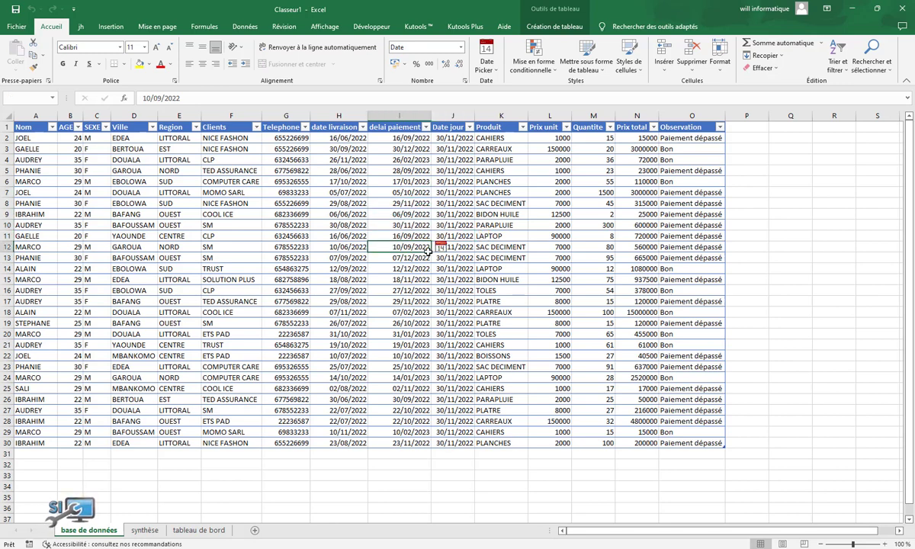
{"action": "left_click", "coordinate": [457, 192]}
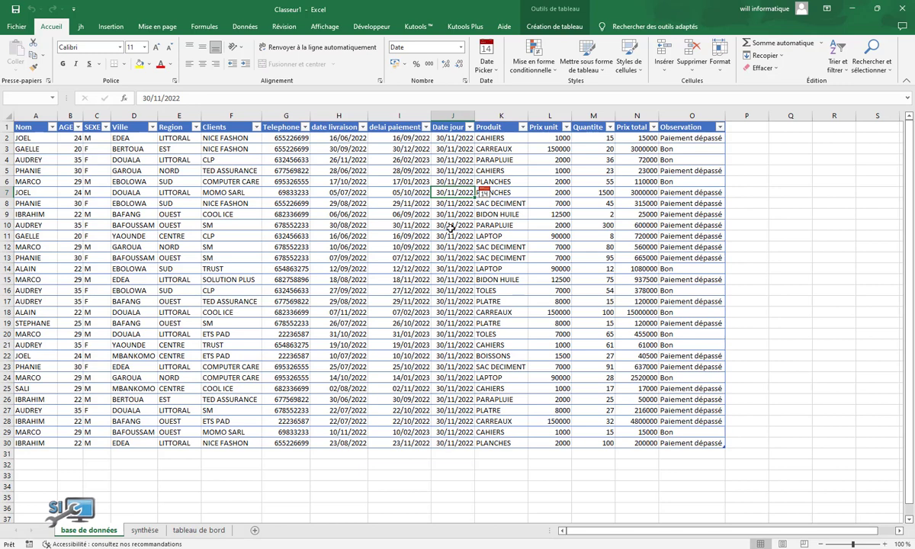
{"action": "left_click", "coordinate": [451, 227]}
{"action": "left_click", "coordinate": [463, 182]}
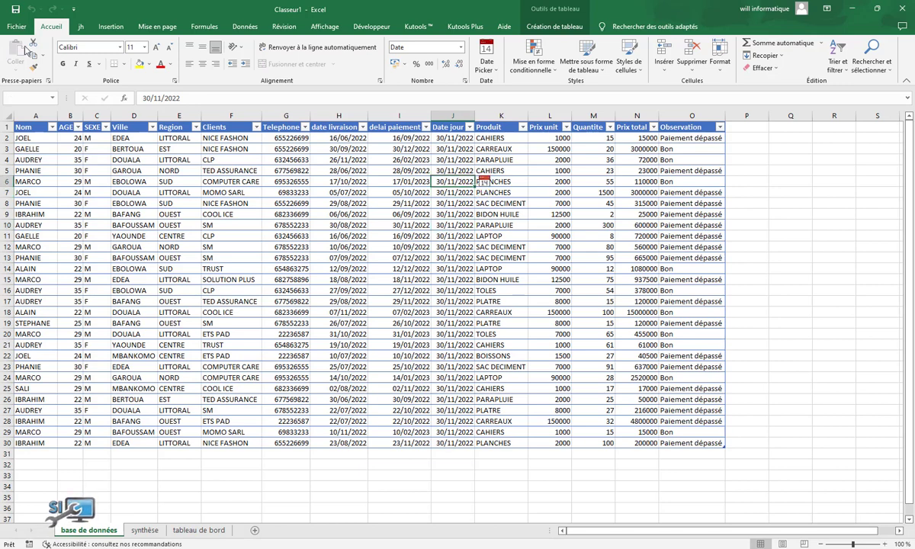
- Apply the blue medium table style from the first Moyen row to the data table on the base de données sheet
{"action": "left_click", "coordinate": [494, 224]}
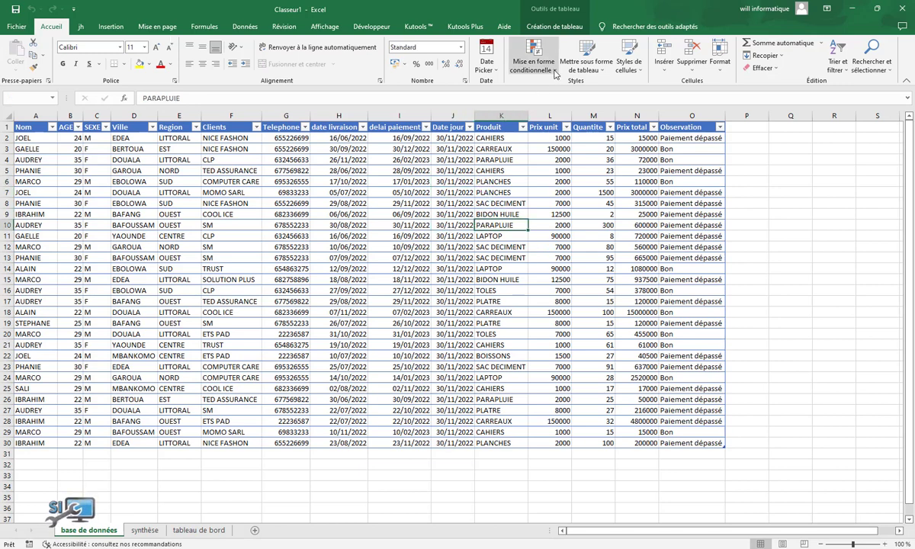
{"action": "left_click", "coordinate": [584, 64]}
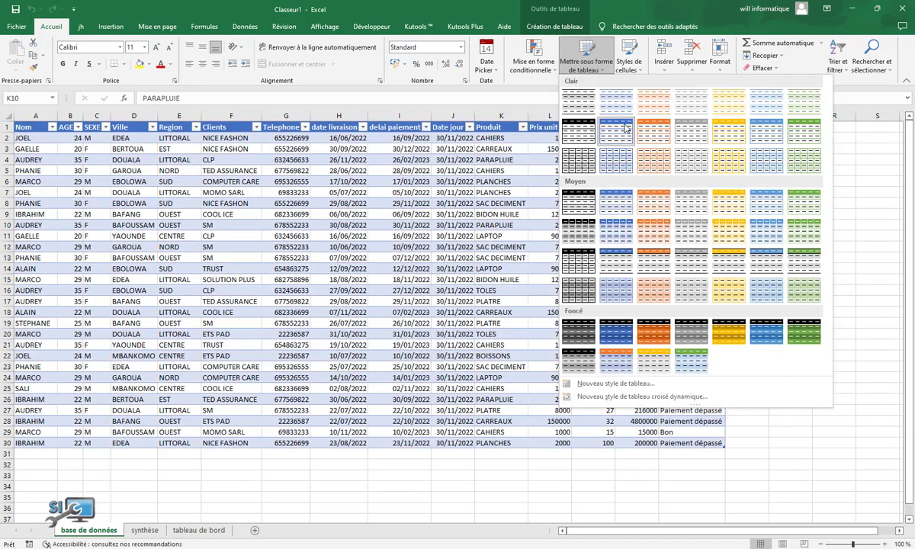
{"action": "left_click", "coordinate": [615, 205]}
{"action": "left_click", "coordinate": [372, 245]}
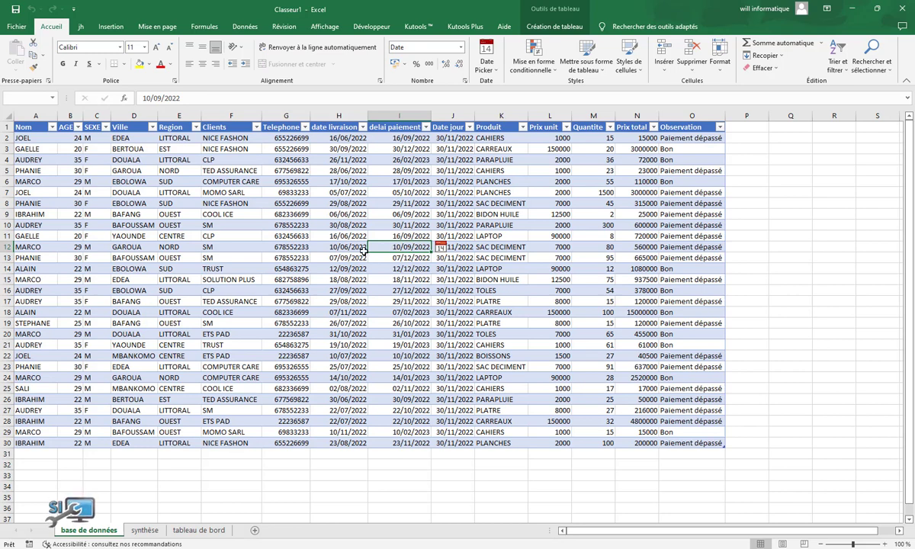
{"action": "left_click", "coordinate": [535, 302]}
{"action": "left_click", "coordinate": [440, 321]}
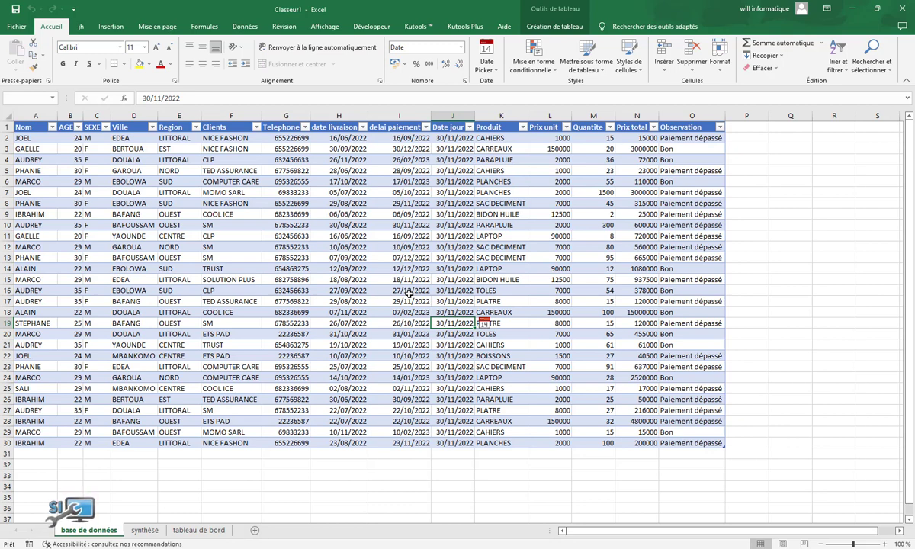
{"action": "left_click", "coordinate": [278, 236]}
{"action": "left_click", "coordinate": [295, 216]}
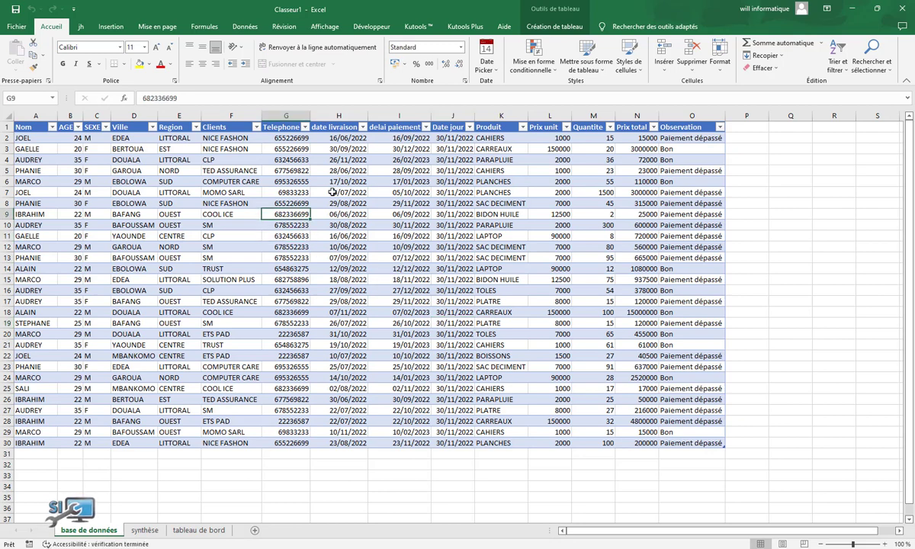
{"action": "left_click", "coordinate": [396, 181]}
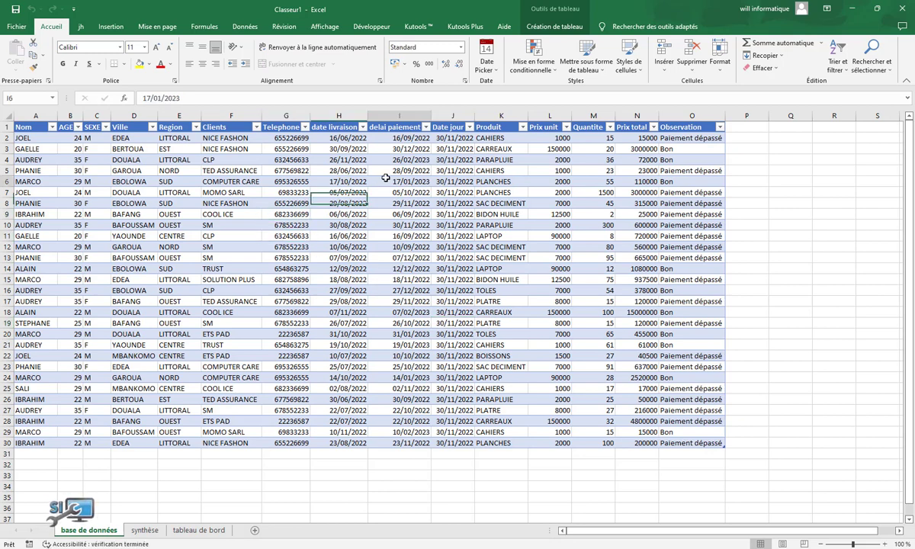
- Create a PivotTable from Tableau1 and place it on the existing synthèse sheet at cell G8
{"action": "left_click", "coordinate": [336, 235]}
{"action": "left_click", "coordinate": [109, 28]}
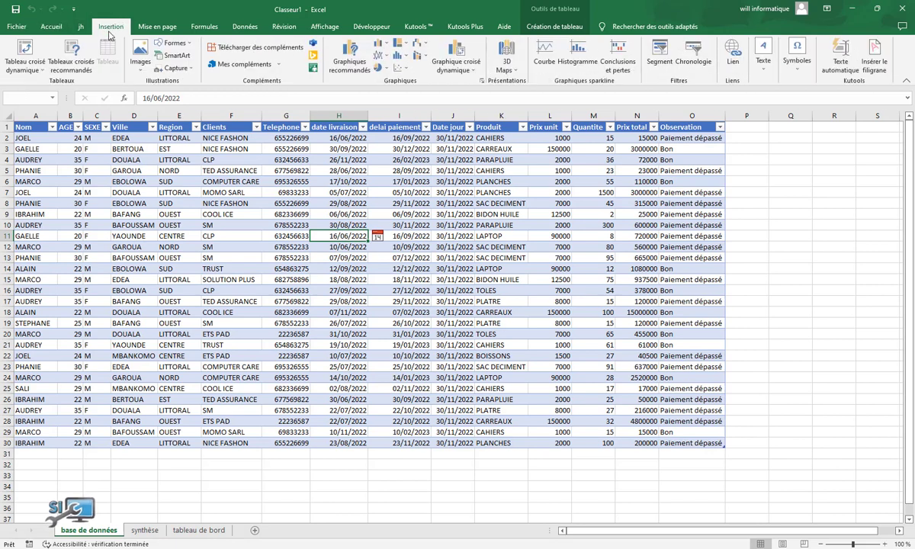
{"action": "left_click", "coordinate": [25, 67]}
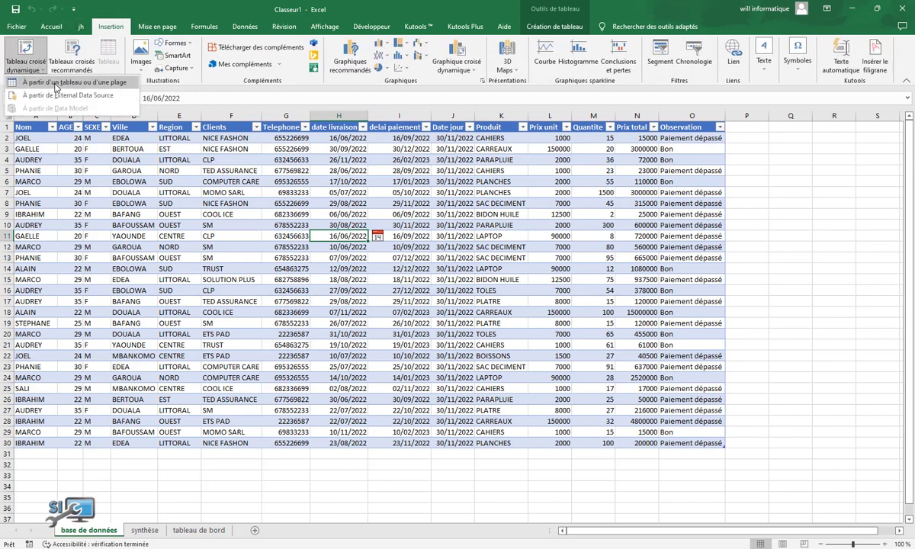
{"action": "left_click", "coordinate": [73, 81]}
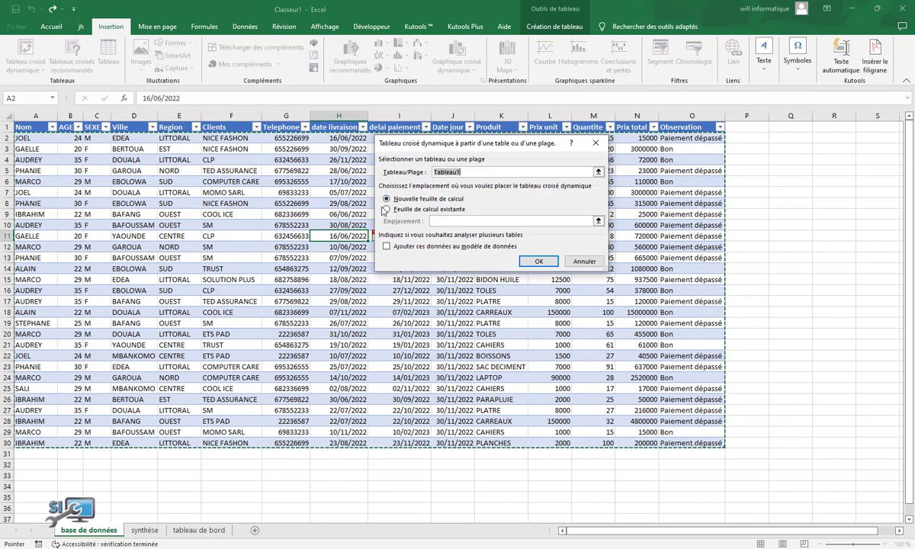
{"action": "left_click", "coordinate": [386, 209]}
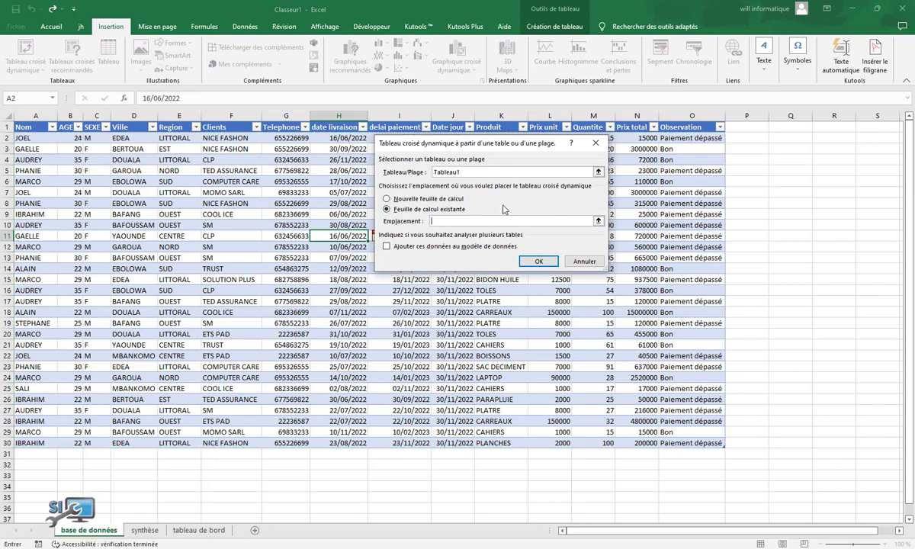
{"action": "left_click", "coordinate": [145, 529]}
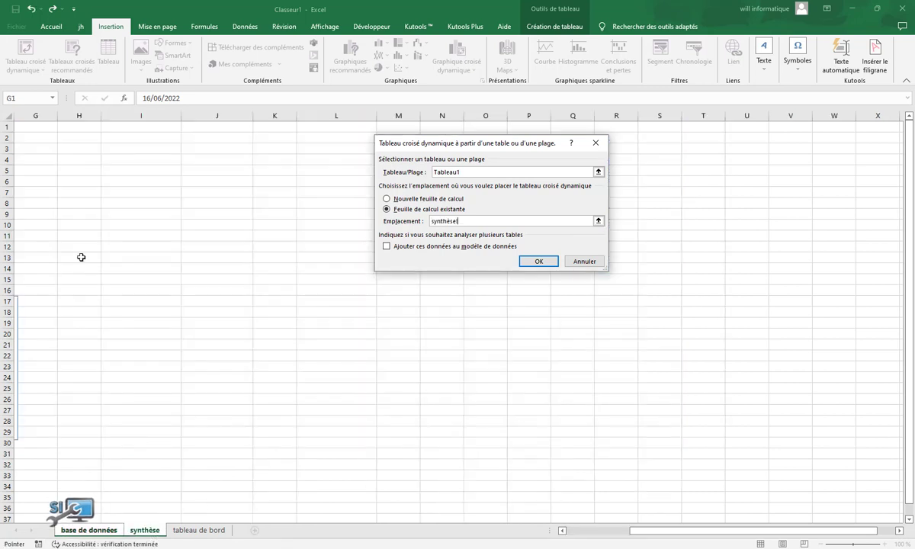
{"action": "left_click", "coordinate": [40, 202]}
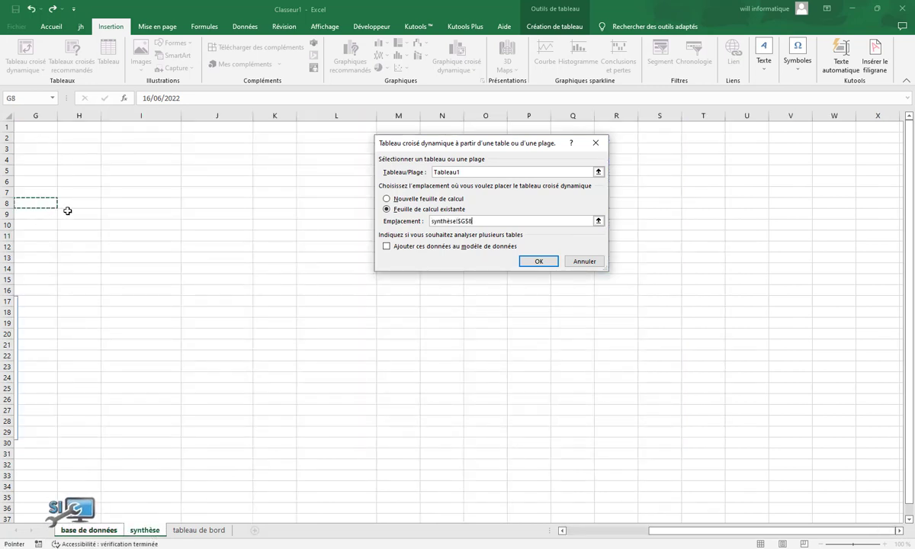
{"action": "left_click", "coordinate": [534, 262]}
{"action": "left_click", "coordinate": [47, 234]}
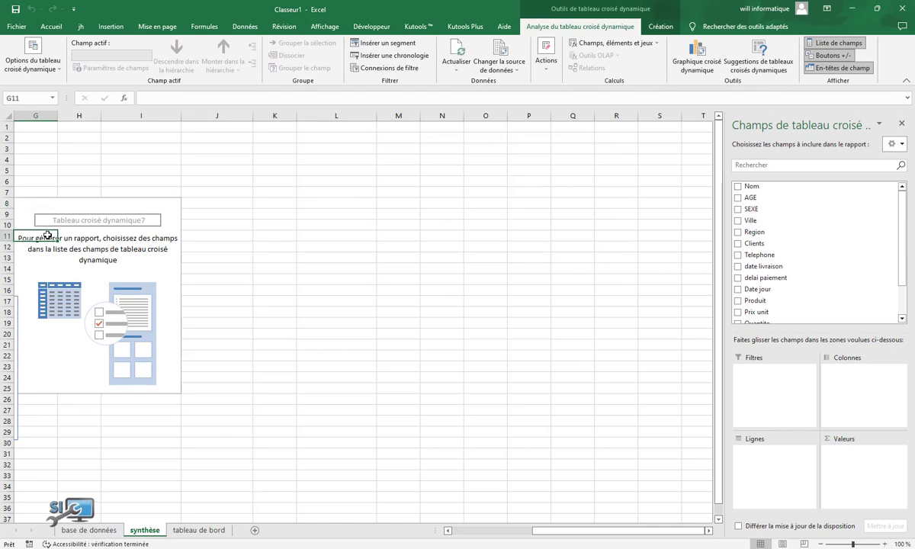
- Build the PivotTable at G8 with Nom as rows and the sums of Quantite and Prix total as values
{"action": "left_click", "coordinate": [737, 186]}
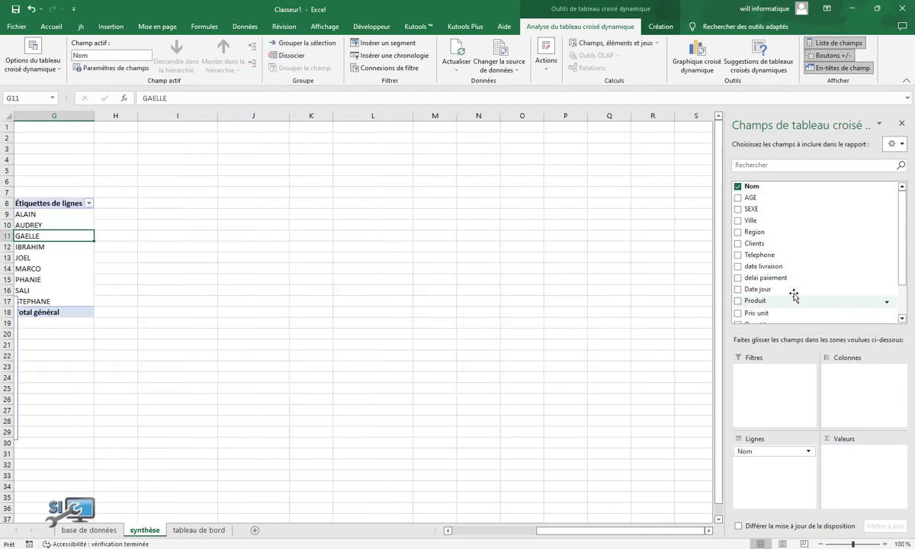
{"action": "scroll", "coordinate": [900, 280], "scroll_direction": "down", "scroll_amount": 2}
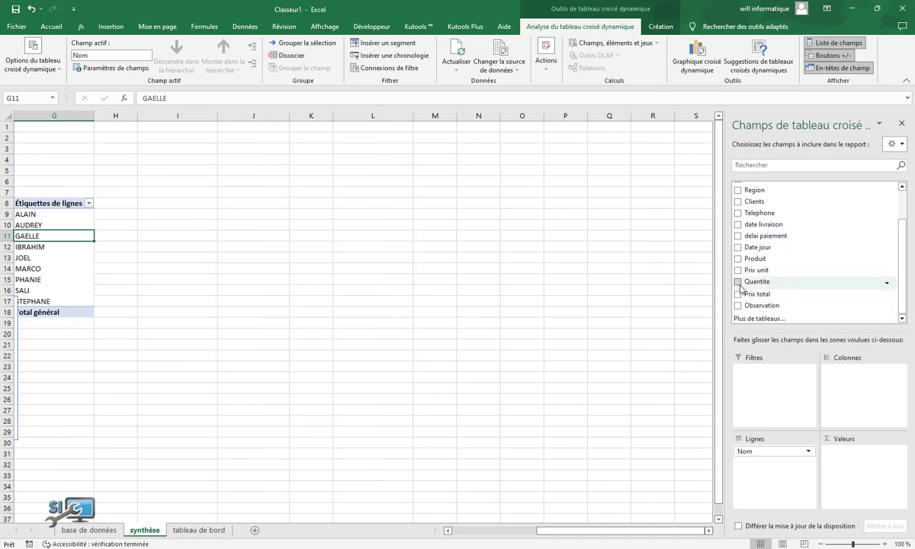
{"action": "left_click", "coordinate": [738, 283]}
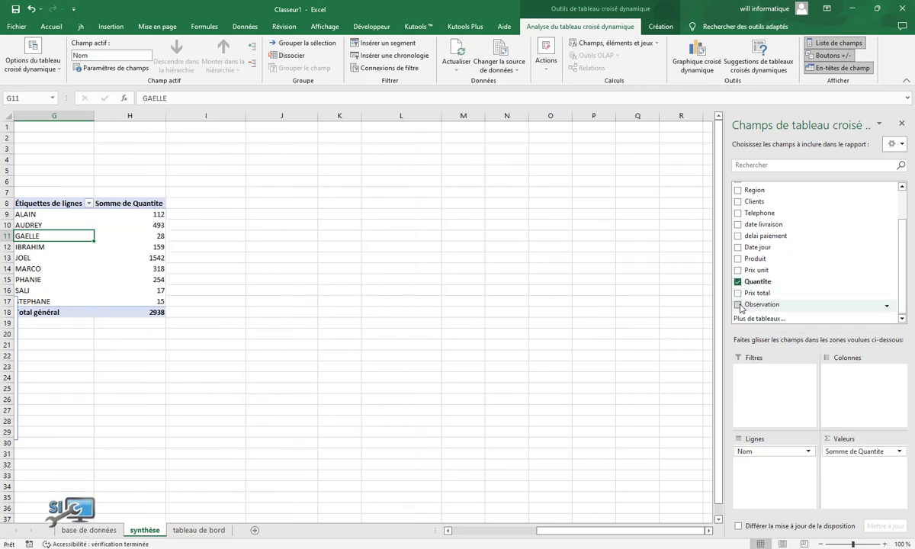
{"action": "left_click", "coordinate": [739, 293]}
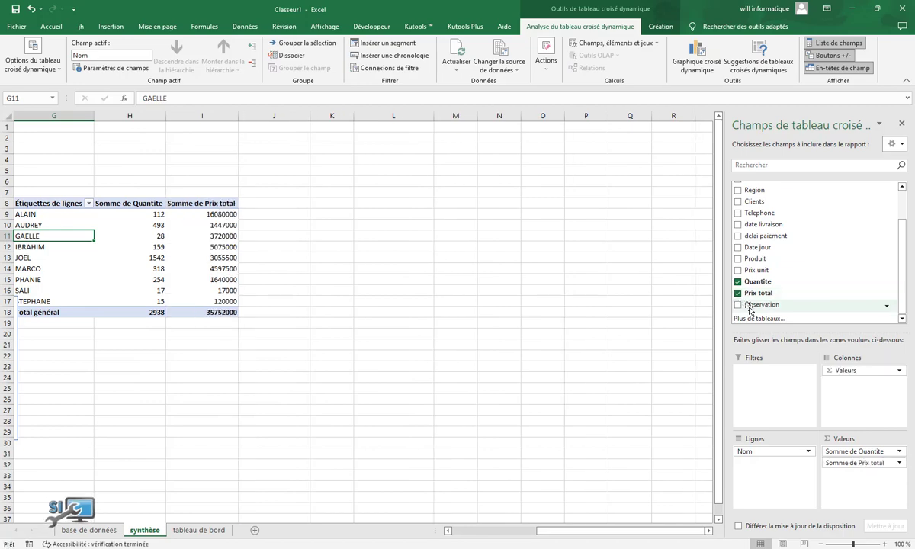
{"action": "left_click", "coordinate": [361, 326]}
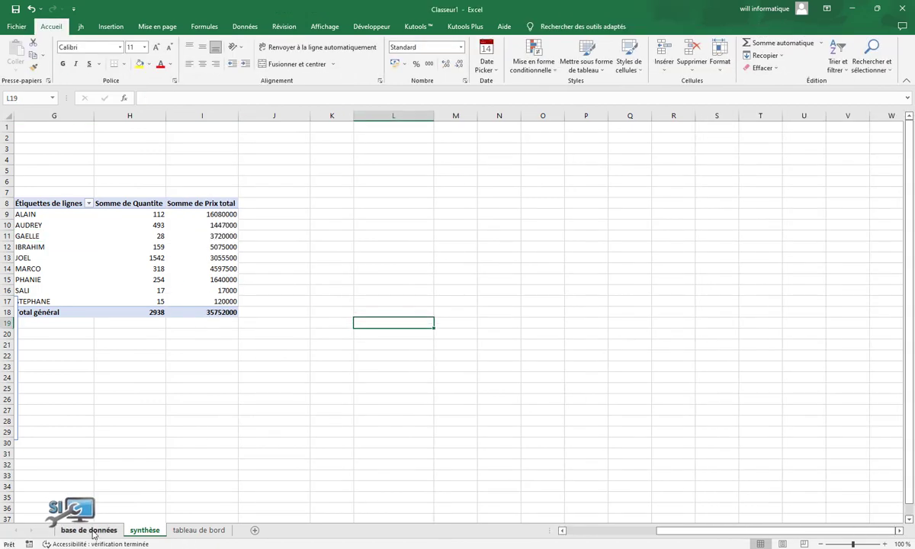
- Create a second PivotTable from Tableau1 on the existing synthèse sheet at cell K8
{"action": "left_click", "coordinate": [89, 530]}
{"action": "left_click", "coordinate": [232, 312]}
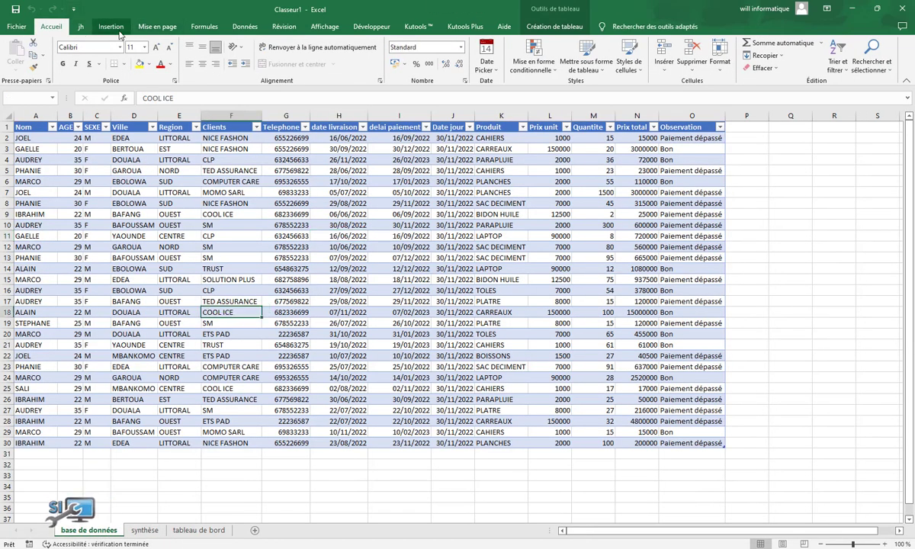
{"action": "left_click", "coordinate": [113, 30]}
{"action": "left_click", "coordinate": [29, 67]}
{"action": "left_click", "coordinate": [89, 83]}
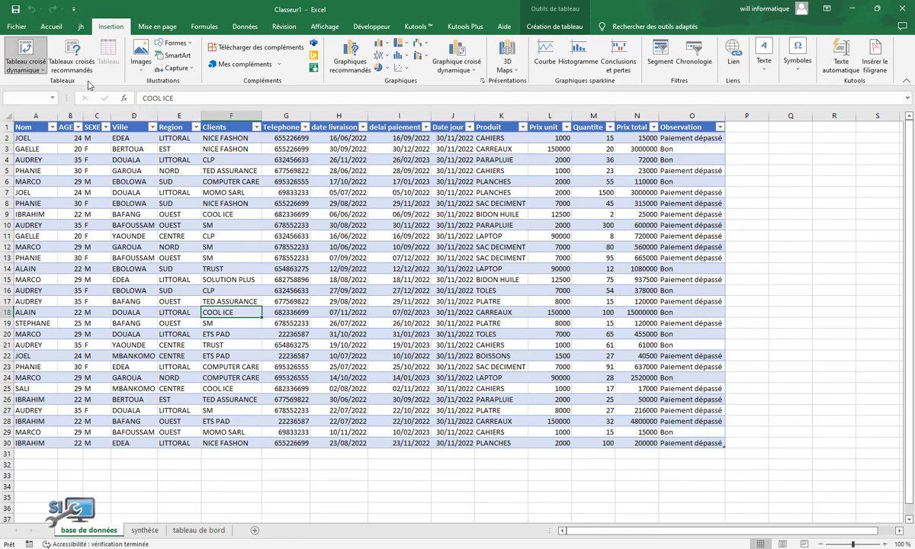
{"action": "left_click", "coordinate": [387, 208]}
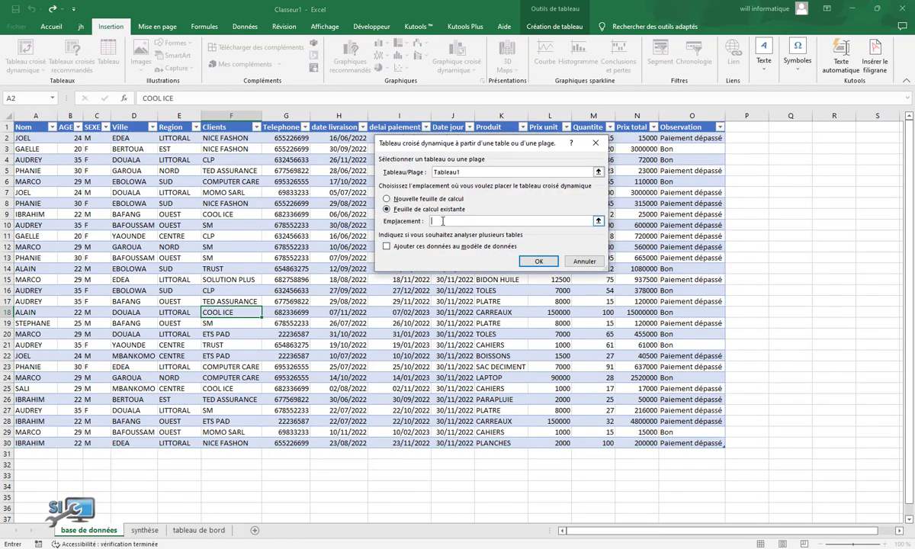
{"action": "left_click", "coordinate": [145, 530]}
{"action": "left_click", "coordinate": [324, 202]}
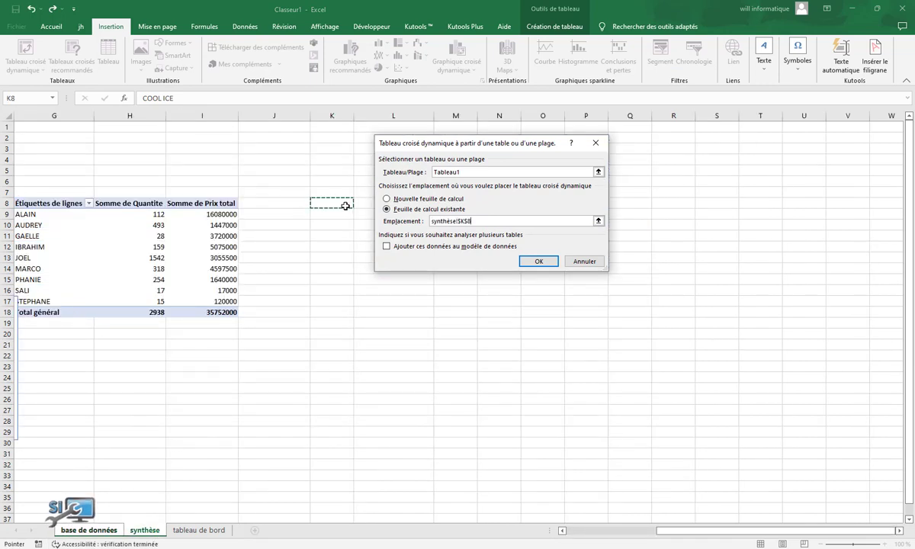
{"action": "left_click", "coordinate": [540, 261]}
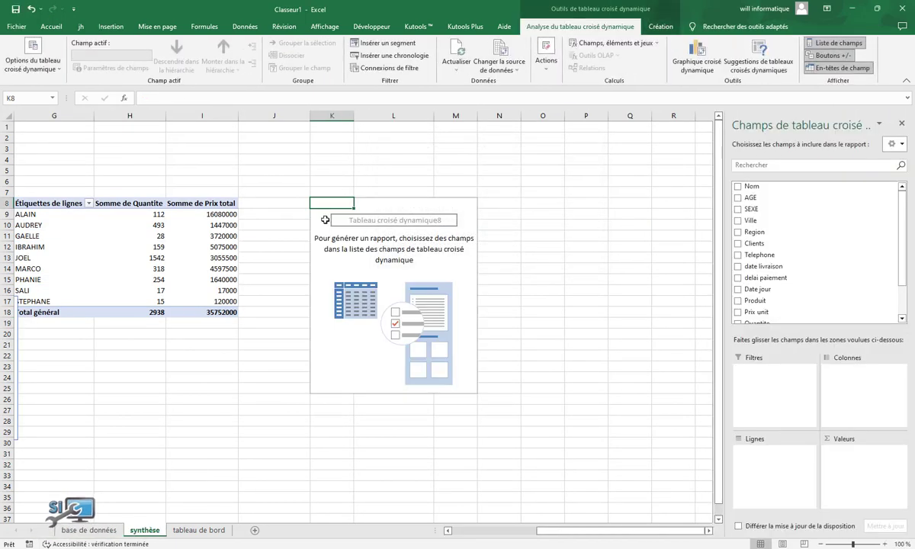
- Build the PivotTable at K8 with Ville as rows and the sum of Prix total as values
{"action": "left_click", "coordinate": [738, 220]}
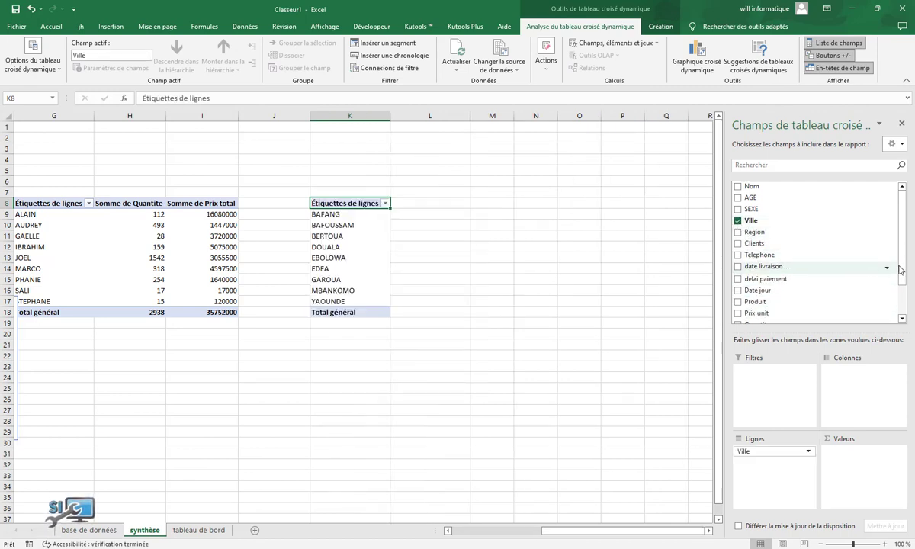
{"action": "left_click_drag", "start_coordinate": [902, 281], "coordinate": [903, 320]}
{"action": "left_click", "coordinate": [737, 293]}
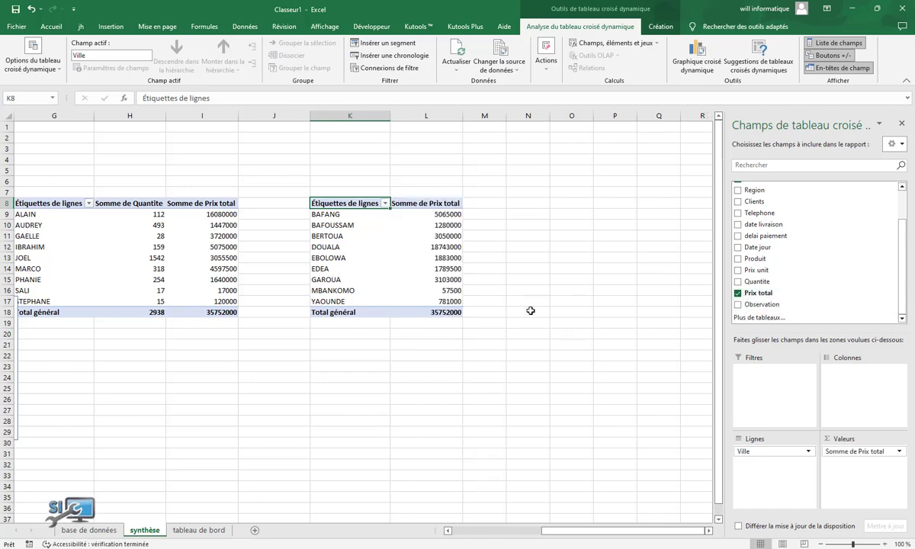
- Create another PivotTable from Tableau1 and place it on the existing synthèse sheet at cell N8
{"action": "left_click", "coordinate": [89, 530]}
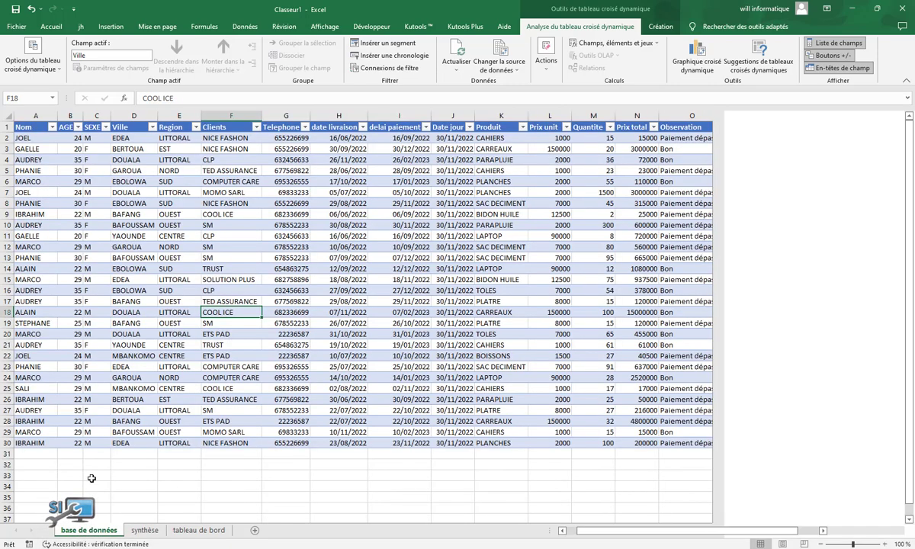
{"action": "left_click", "coordinate": [111, 25]}
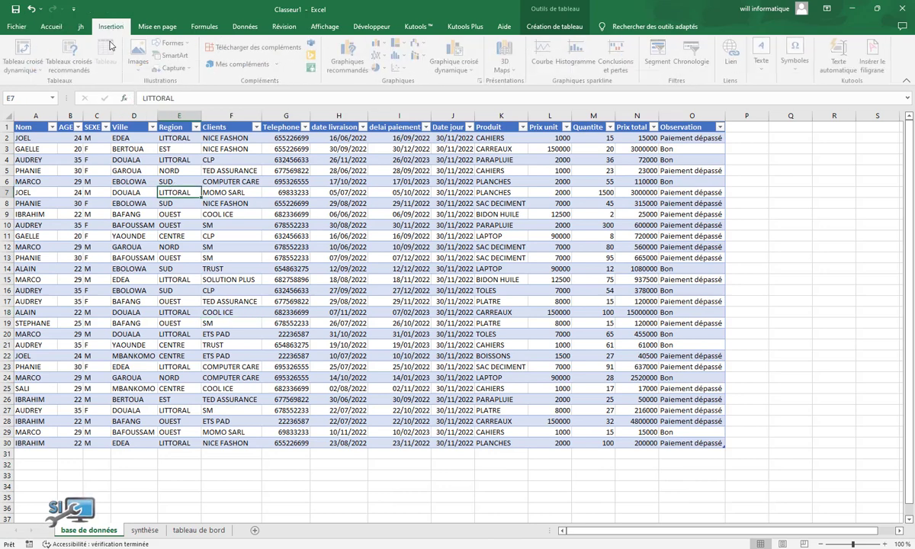
{"action": "left_click", "coordinate": [25, 62]}
{"action": "left_click", "coordinate": [72, 82]}
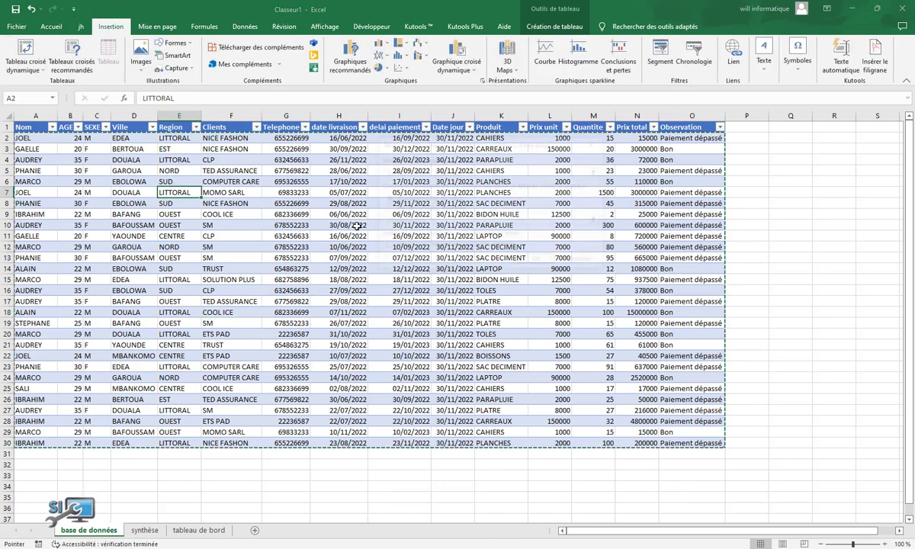
{"action": "left_click", "coordinate": [392, 211]}
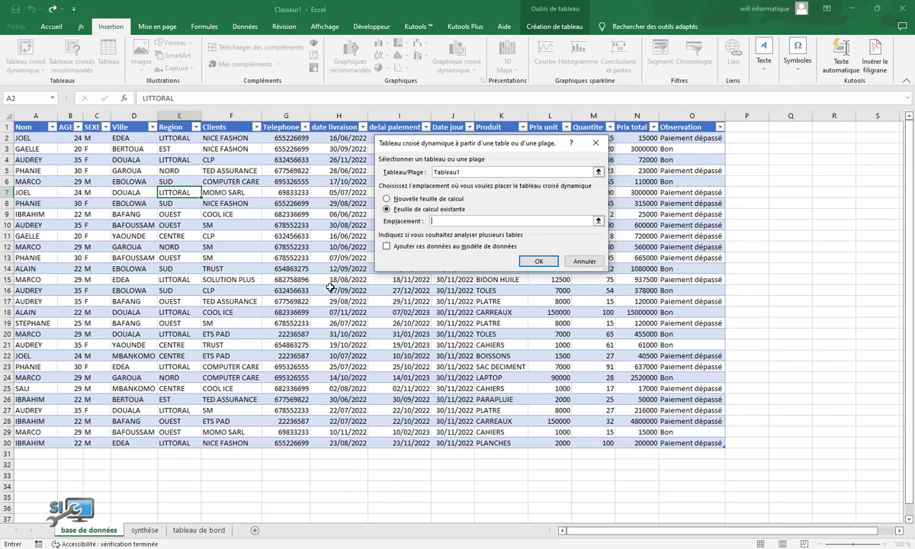
{"action": "left_click", "coordinate": [144, 530]}
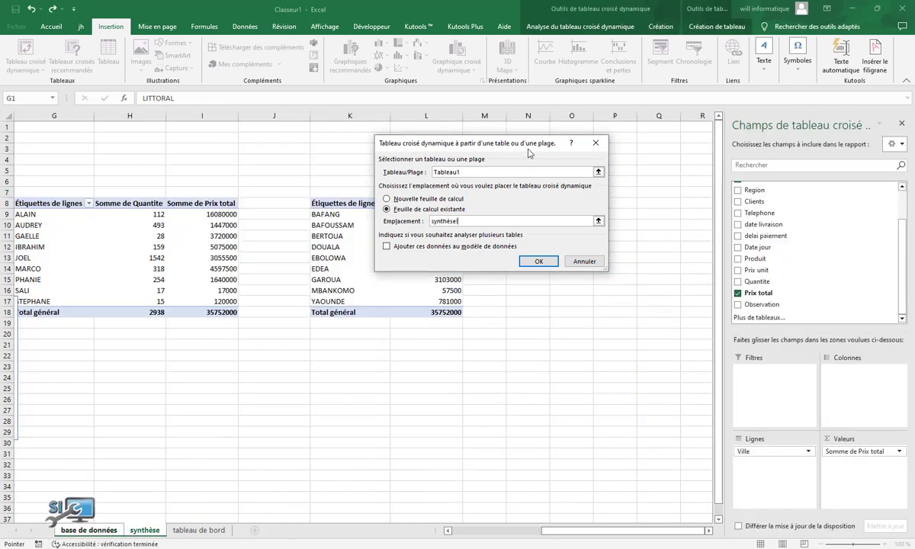
{"action": "left_click_drag", "start_coordinate": [498, 143], "coordinate": [307, 104]}
{"action": "left_click", "coordinate": [526, 203]}
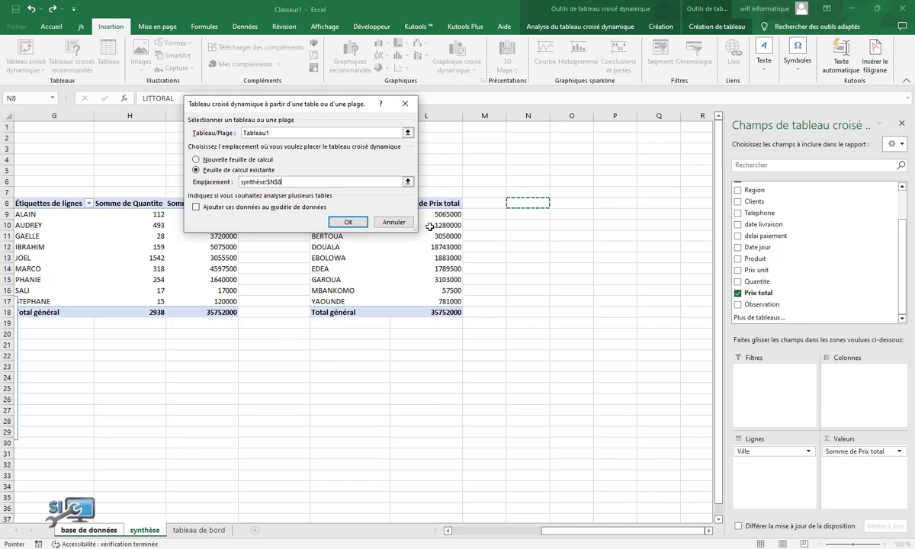
{"action": "left_click", "coordinate": [348, 222]}
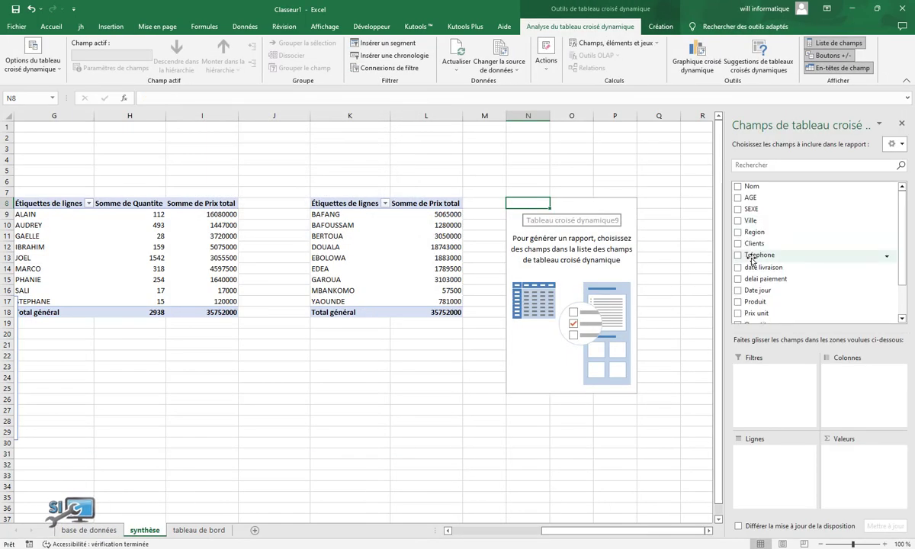
- Build the PivotTable at N8 with Clients as rows and the sum of Prix total as values
{"action": "left_click", "coordinate": [739, 244]}
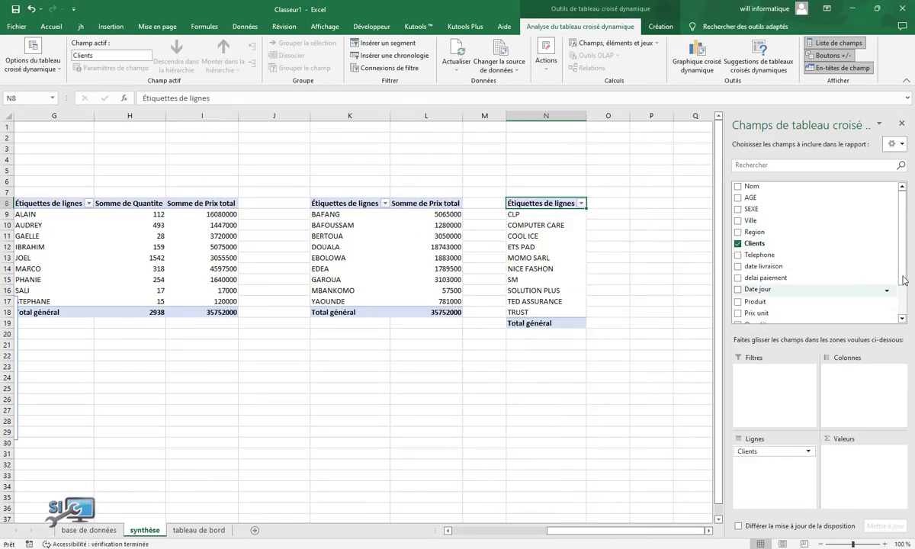
{"action": "scroll", "coordinate": [839, 283], "scroll_direction": "down", "scroll_amount": 1}
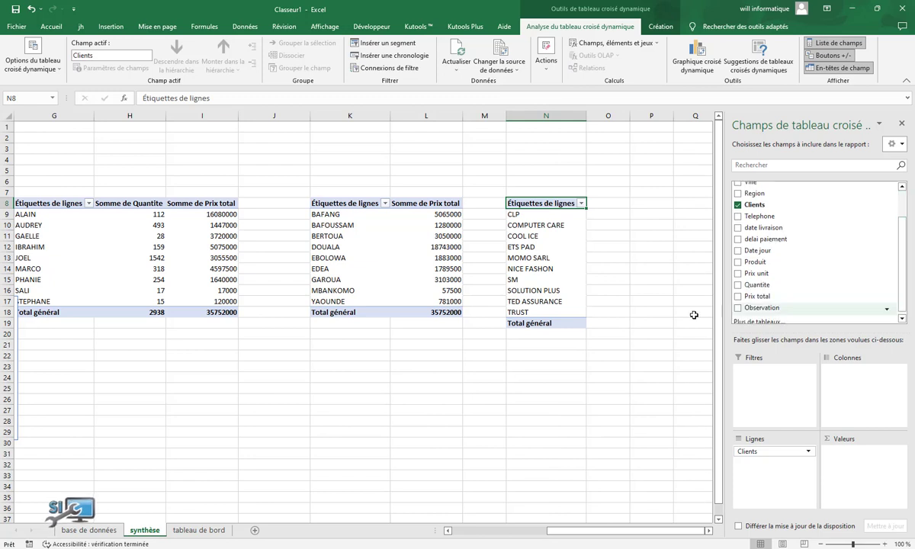
{"action": "left_click", "coordinate": [738, 295]}
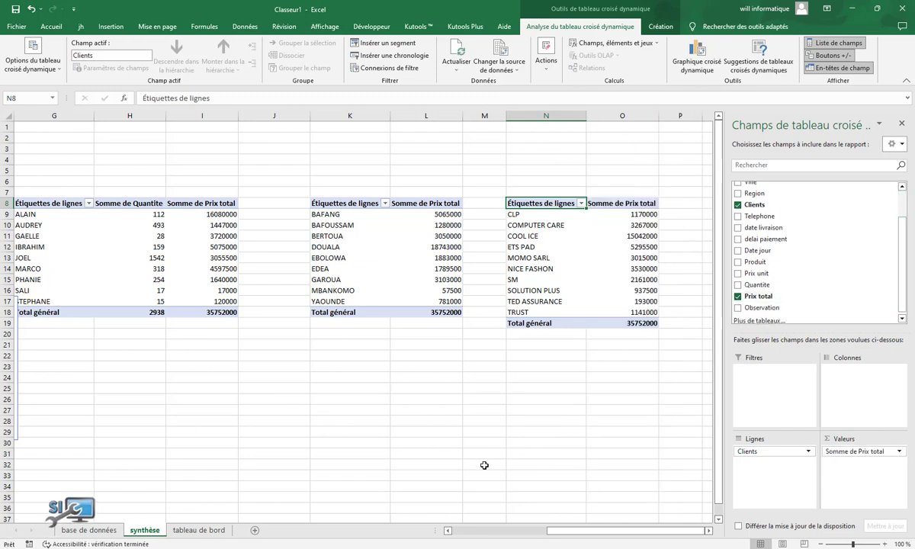
- Create a PivotTable from Tableau1 on the existing synthèse sheet at cell G24
{"action": "left_click", "coordinate": [89, 530]}
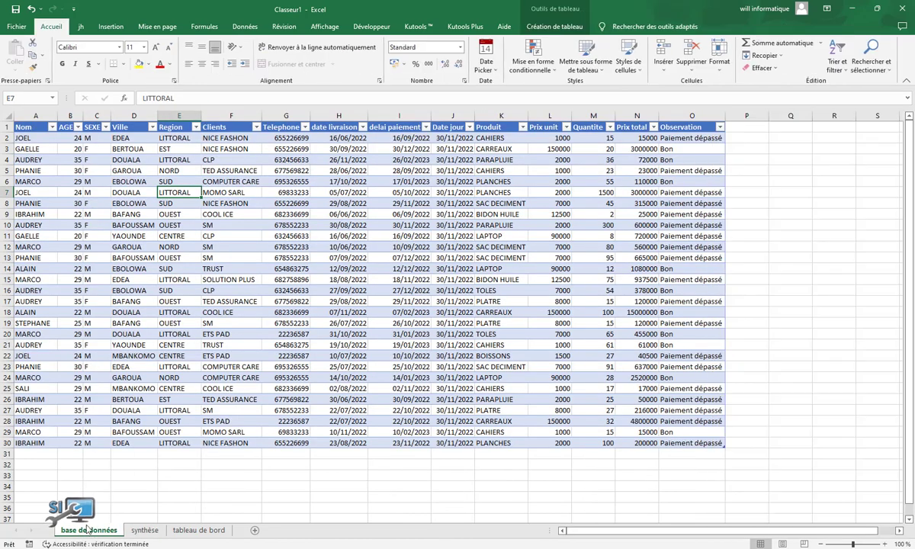
{"action": "left_click", "coordinate": [260, 219]}
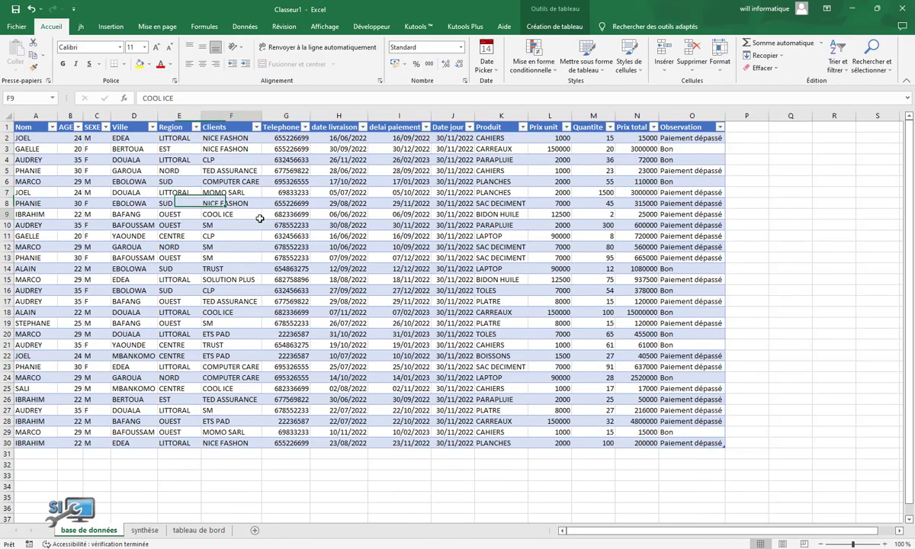
{"action": "left_click", "coordinate": [110, 26]}
{"action": "left_click", "coordinate": [44, 69]}
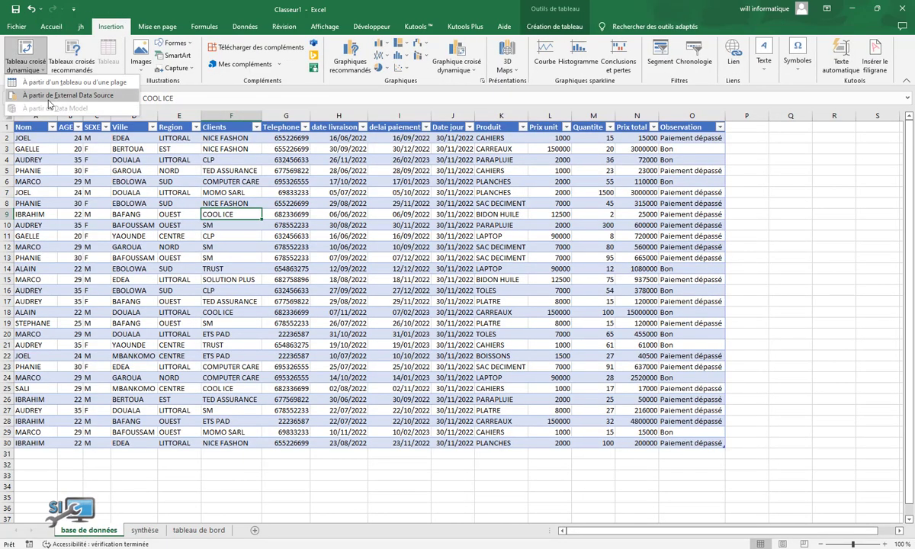
{"action": "left_click", "coordinate": [76, 92]}
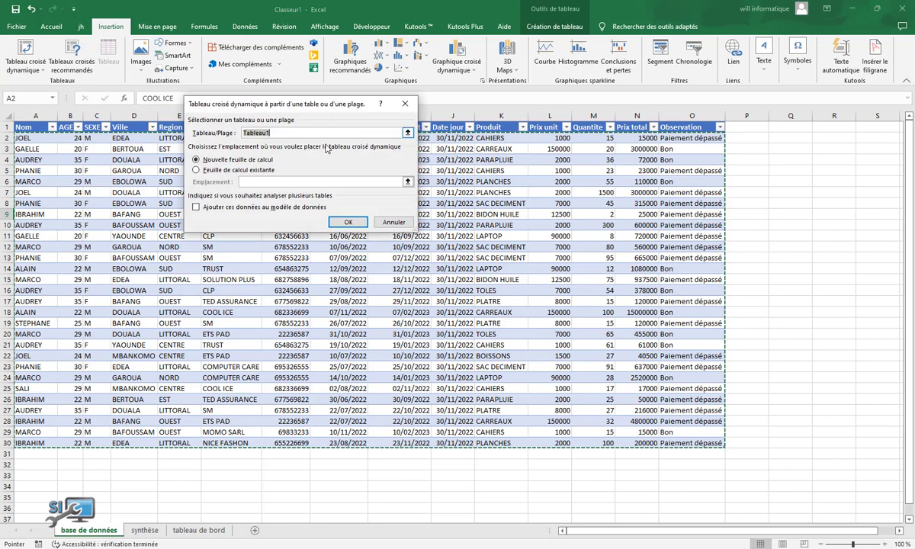
{"action": "left_click", "coordinate": [199, 169]}
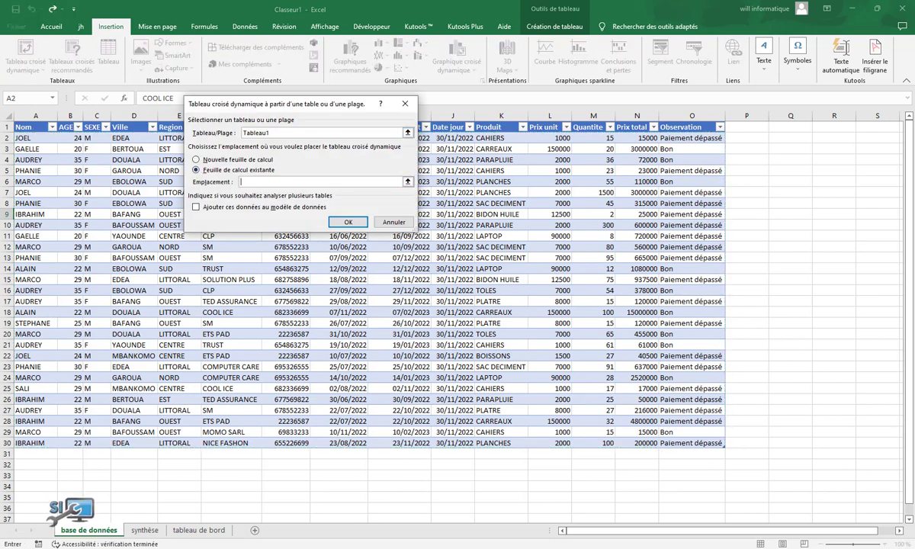
{"action": "left_click", "coordinate": [145, 529]}
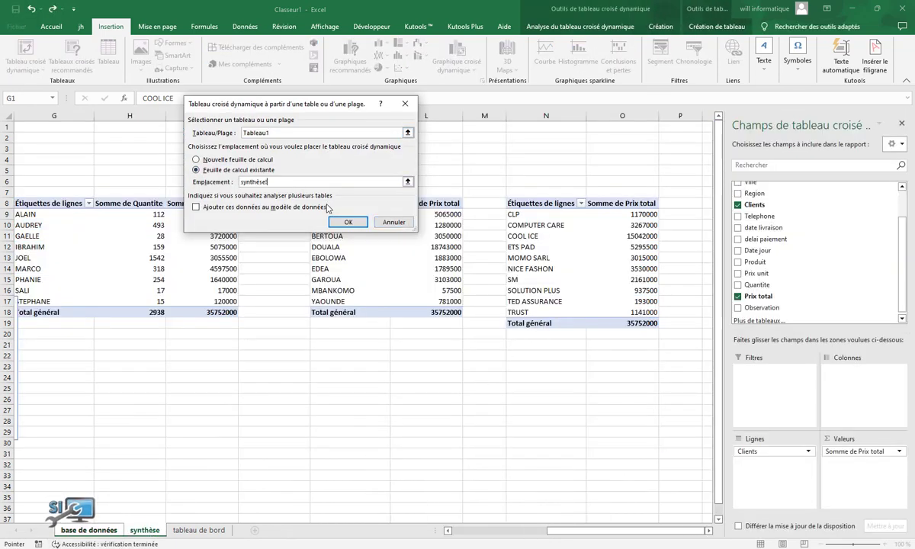
{"action": "left_click", "coordinate": [49, 375]}
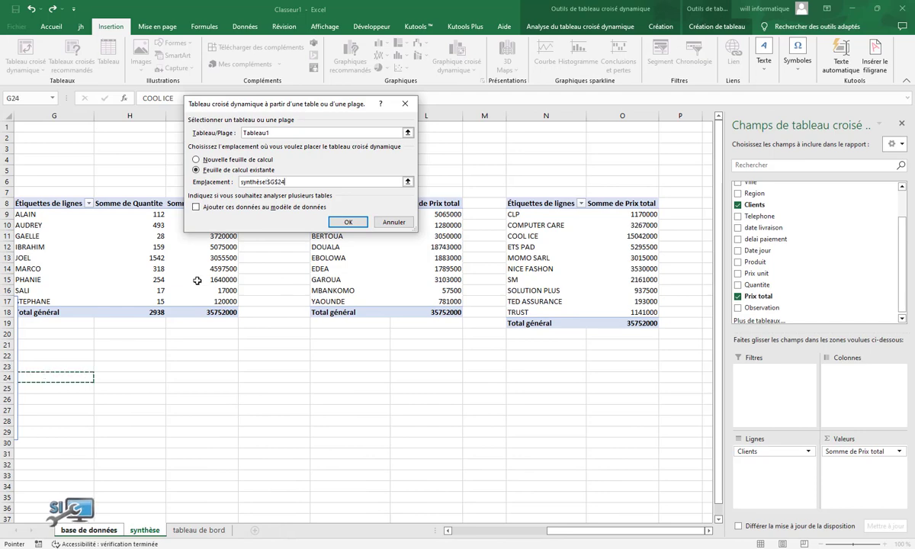
{"action": "left_click", "coordinate": [348, 222]}
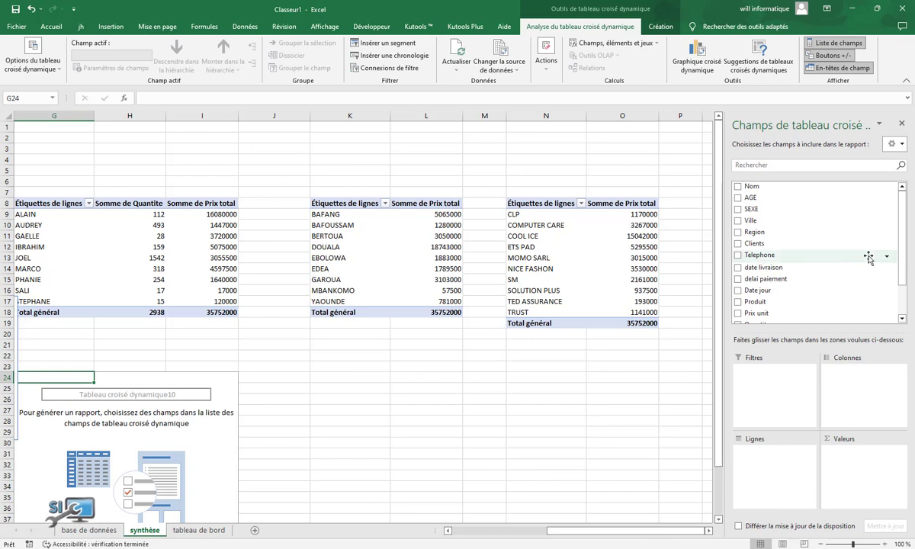
- Build the PivotTable at G24 with Produit as rows and the sum of Prix total as values
{"action": "scroll", "coordinate": [900, 271], "scroll_direction": "down", "scroll_amount": 2}
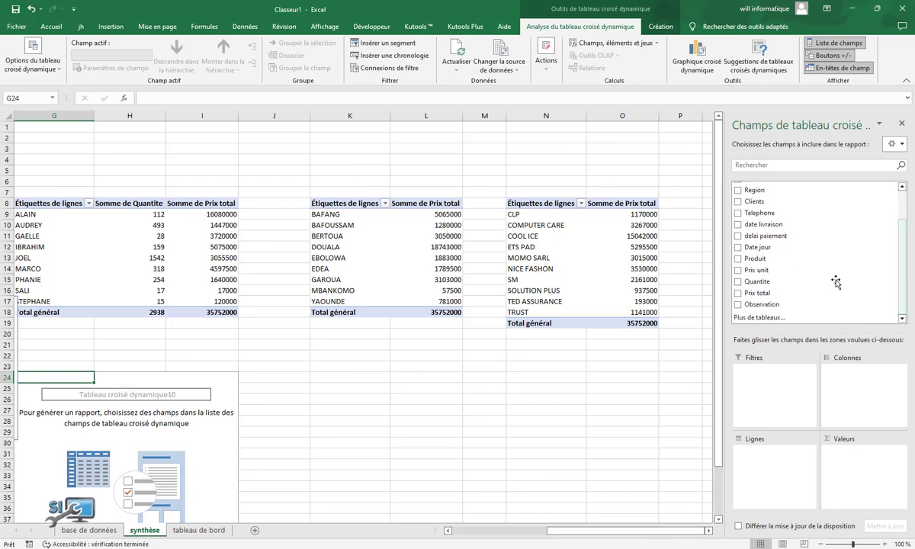
{"action": "left_click", "coordinate": [737, 259]}
{"action": "left_click", "coordinate": [737, 294]}
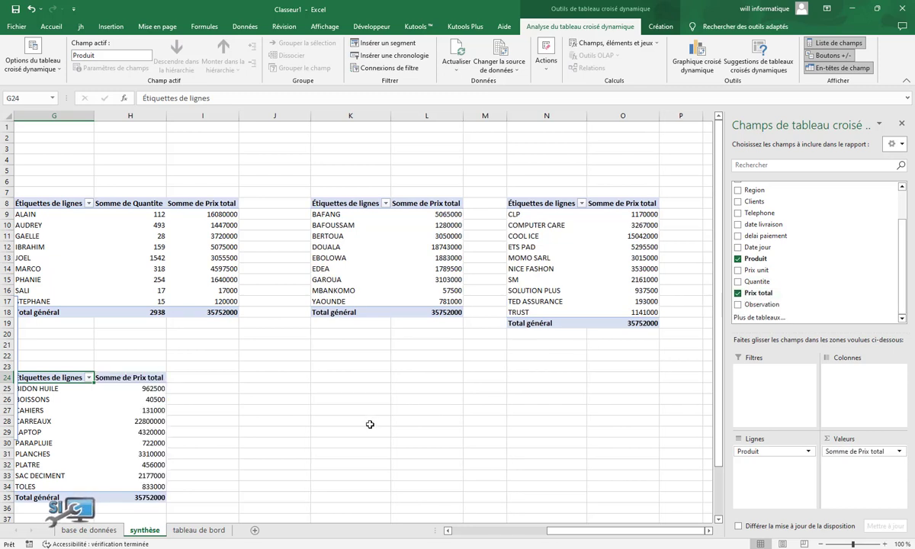
- Create a PivotTable from Tableau1 on the existing synthèse sheet at cell J24
{"action": "left_click", "coordinate": [87, 532]}
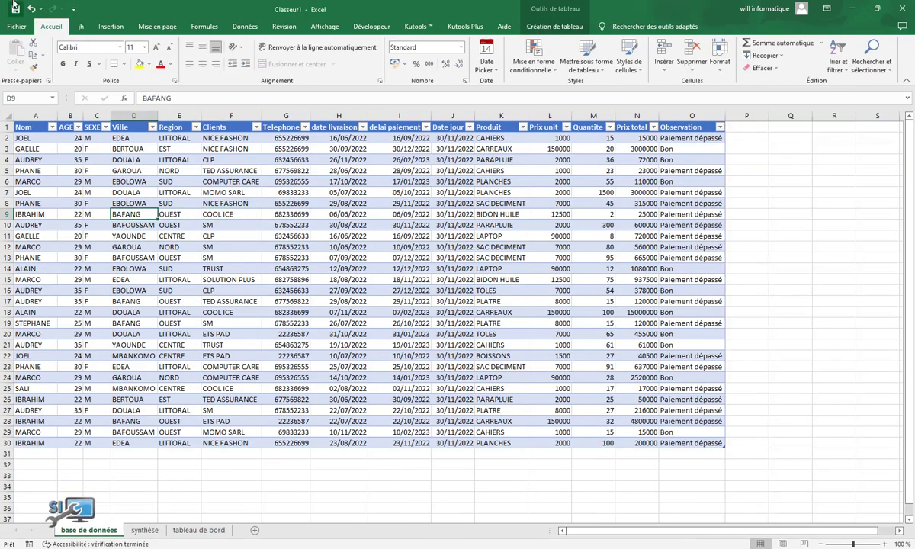
{"action": "left_click", "coordinate": [111, 26]}
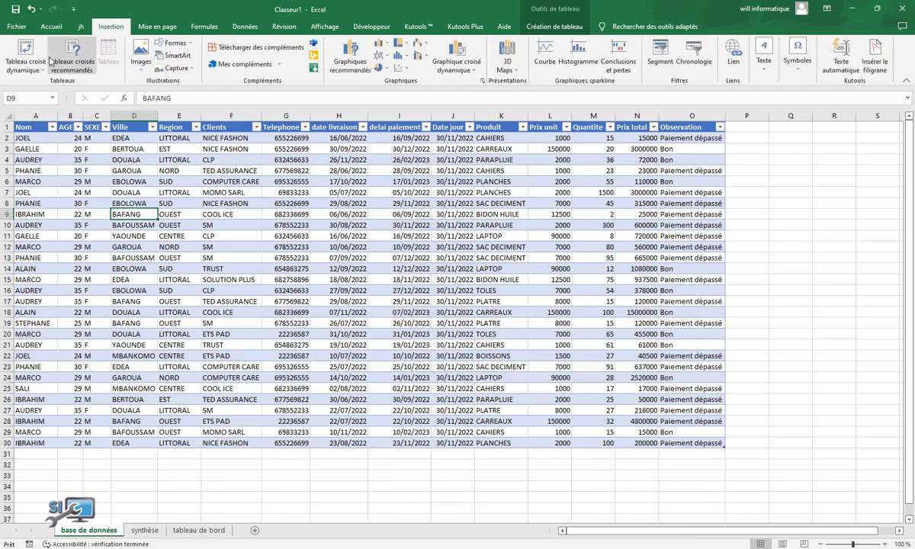
{"action": "left_click", "coordinate": [23, 70]}
{"action": "left_click", "coordinate": [46, 88]}
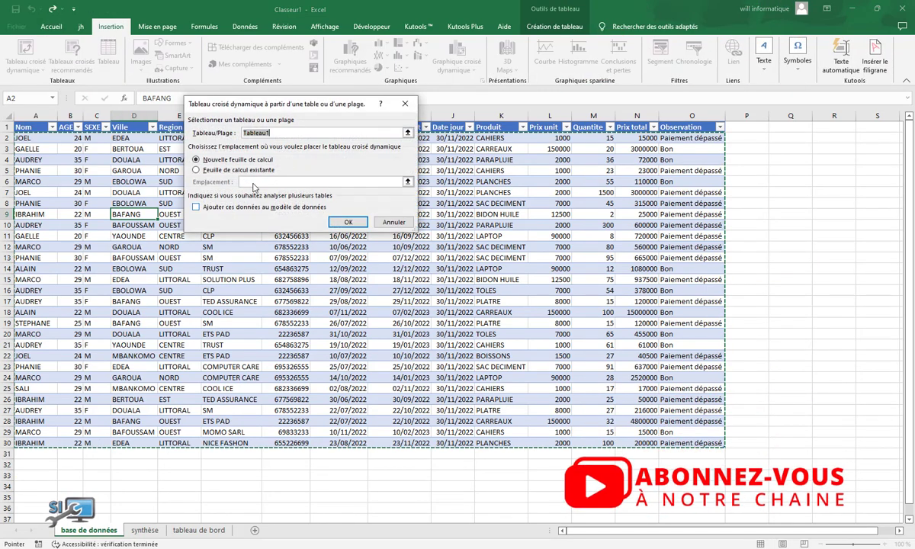
{"action": "left_click", "coordinate": [197, 170]}
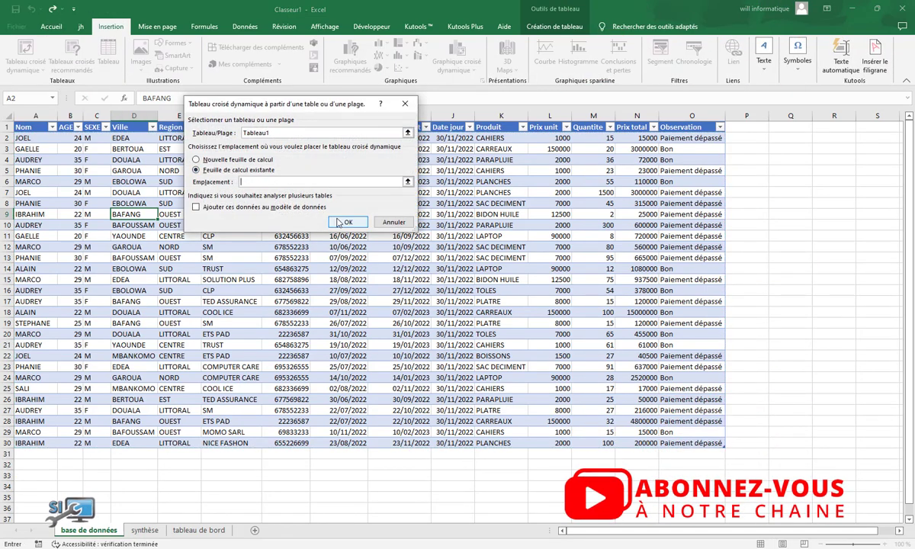
{"action": "left_click", "coordinate": [345, 222]}
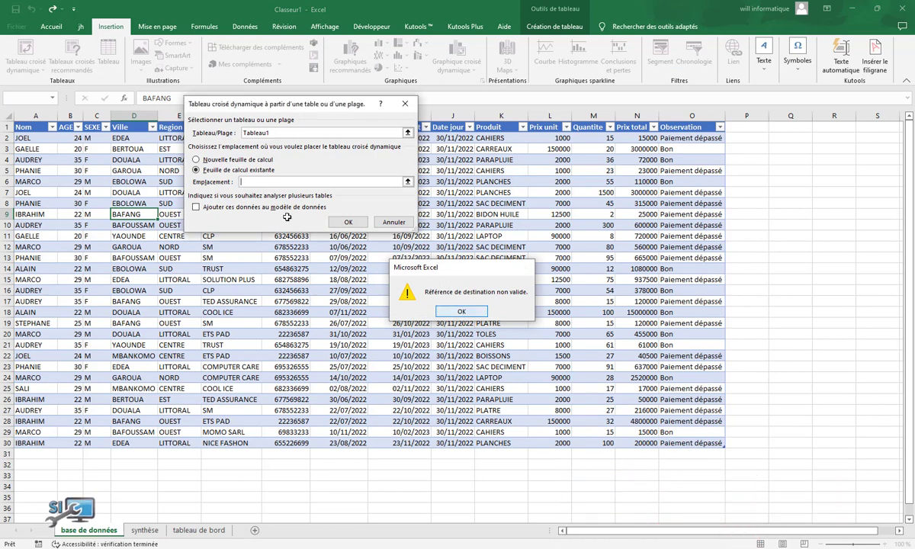
{"action": "key", "text": "Return"}
{"action": "left_click", "coordinate": [144, 530]}
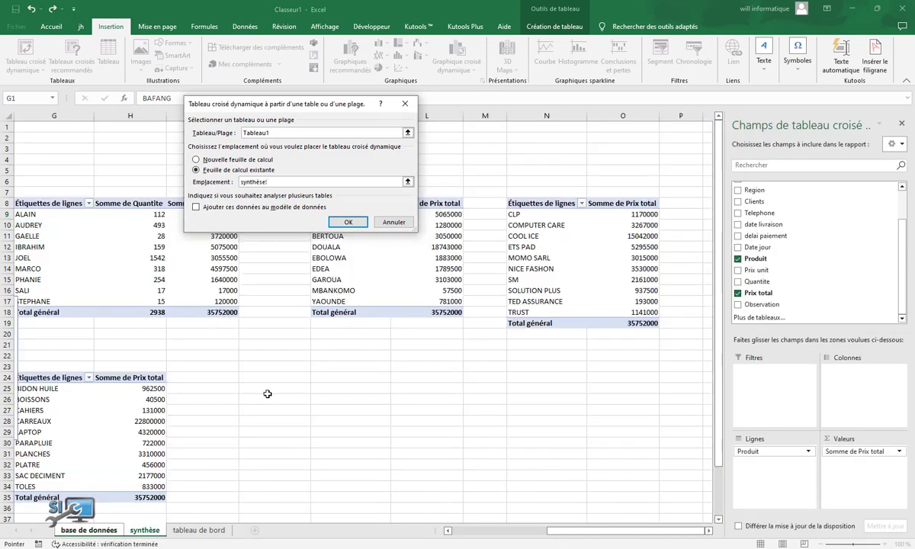
{"action": "left_click", "coordinate": [264, 381]}
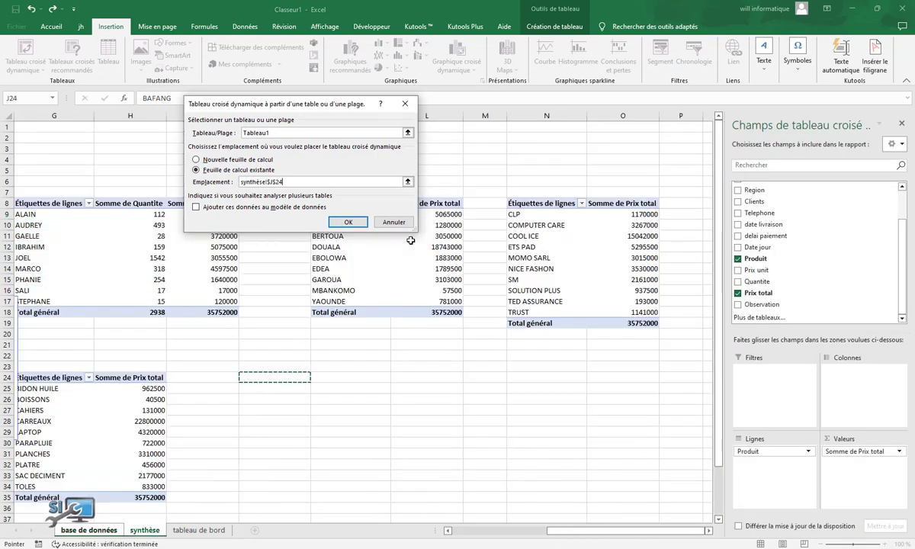
{"action": "left_click", "coordinate": [358, 224]}
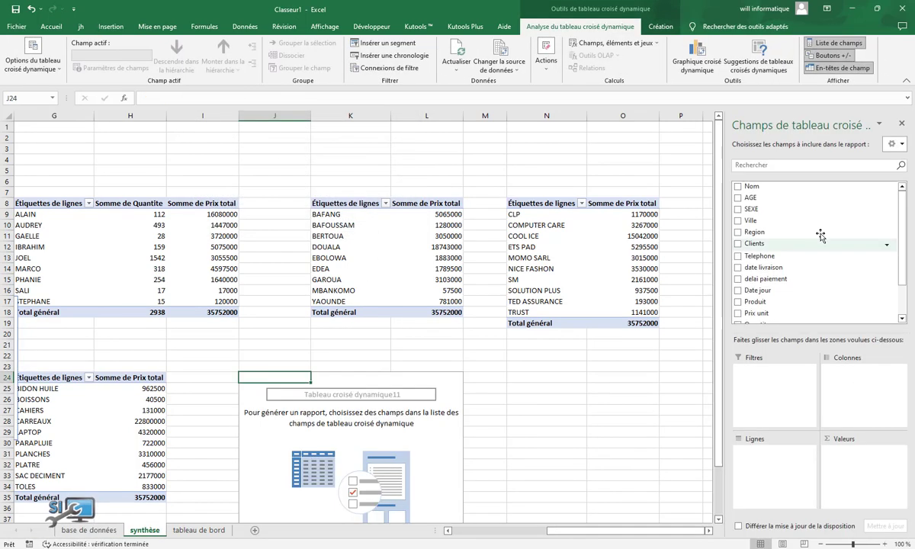
- Build the PivotTable at J24 with date livraison grouped by month as rows and the sum of Prix total as values
{"action": "left_click", "coordinate": [739, 268]}
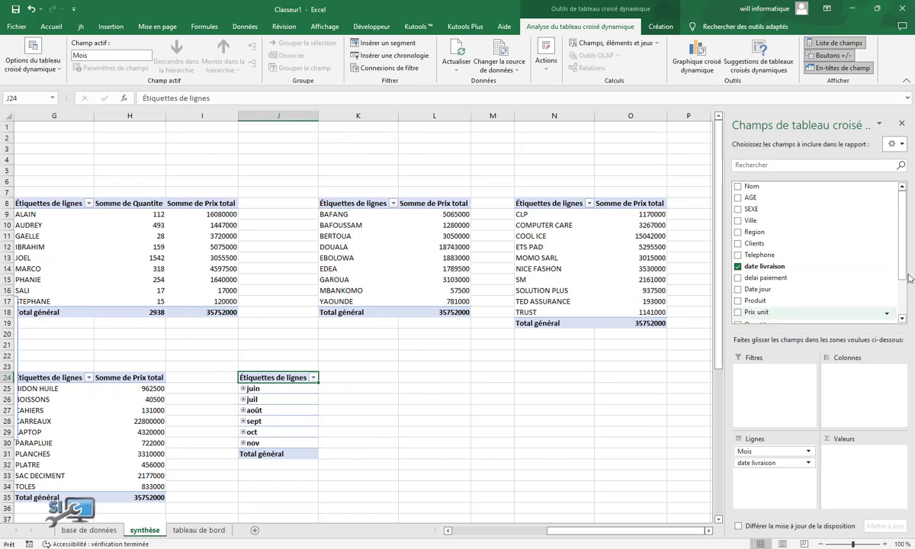
{"action": "scroll", "coordinate": [906, 268], "scroll_direction": "down", "scroll_amount": 1}
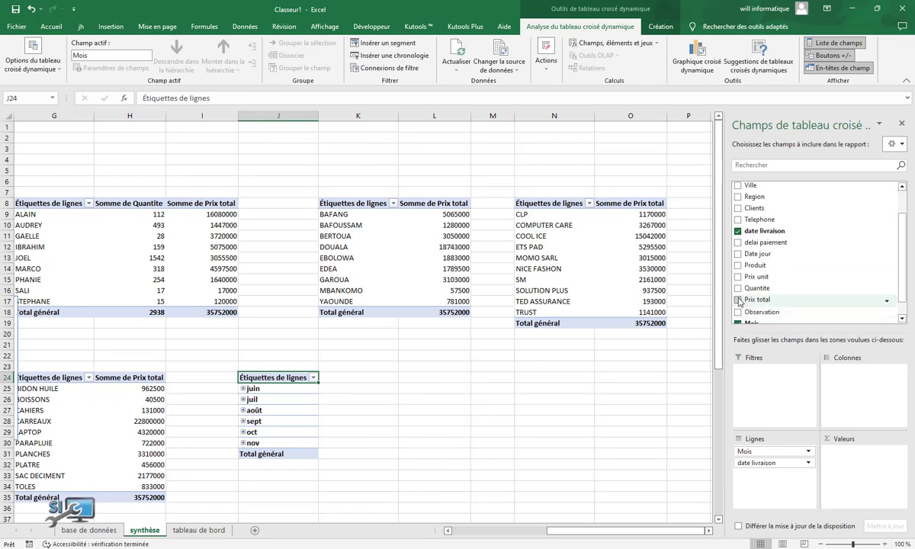
{"action": "left_click", "coordinate": [738, 300]}
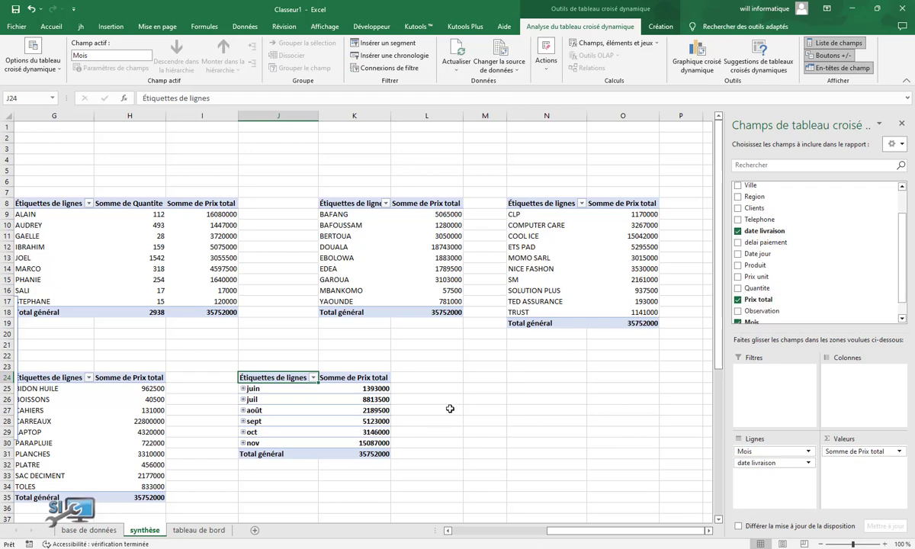
{"action": "left_click", "coordinate": [543, 427]}
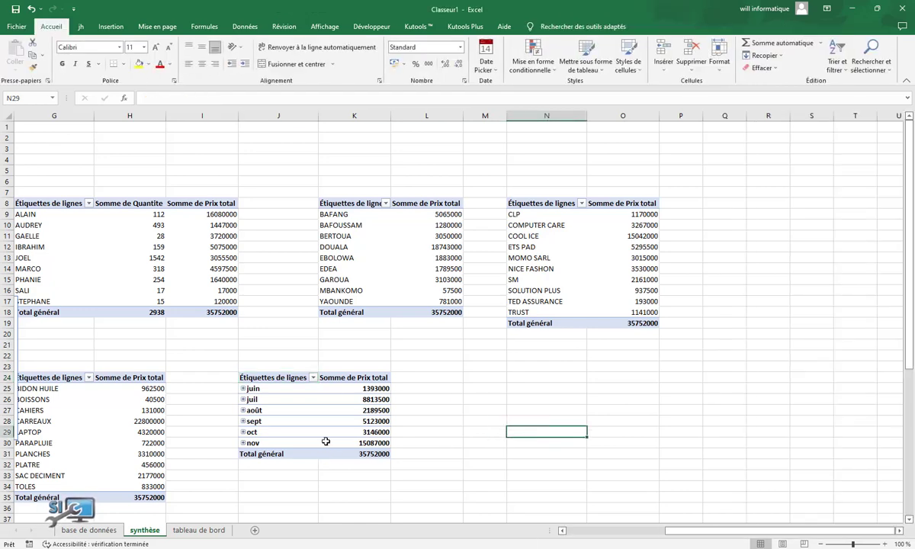
- Review the PivotTables on the synthèse sheet one by one, ending in the one with Nom as rows
{"action": "left_click", "coordinate": [149, 229]}
{"action": "left_click", "coordinate": [435, 249]}
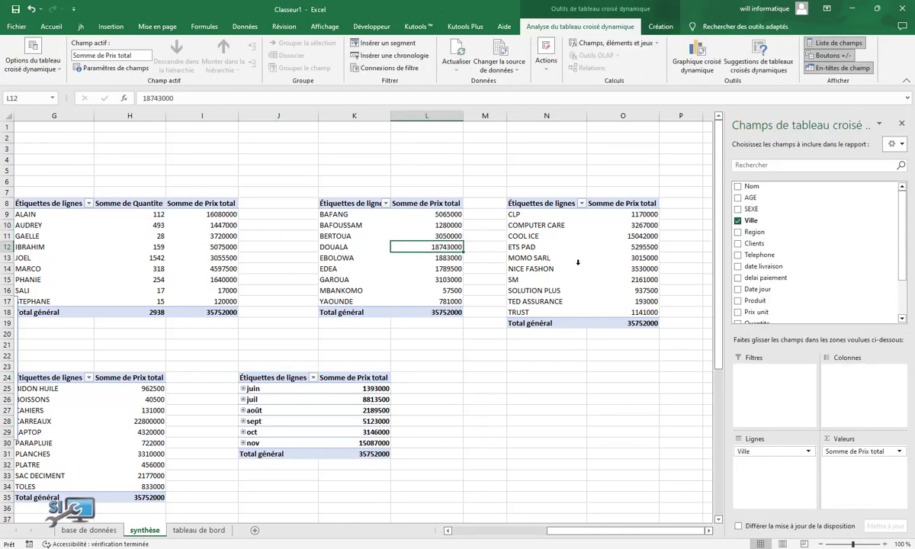
{"action": "left_click", "coordinate": [578, 264]}
{"action": "left_click", "coordinate": [387, 430]}
{"action": "left_click", "coordinate": [122, 421]}
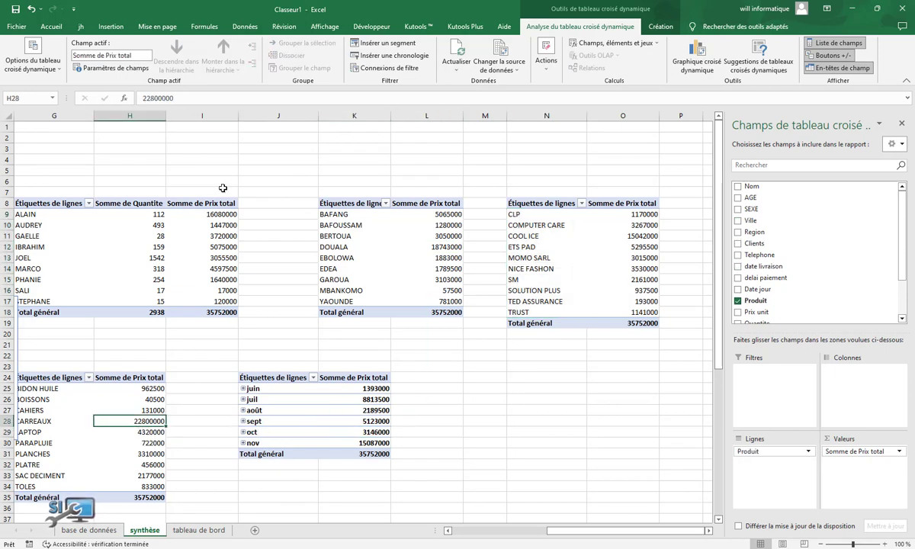
{"action": "left_click", "coordinate": [200, 231]}
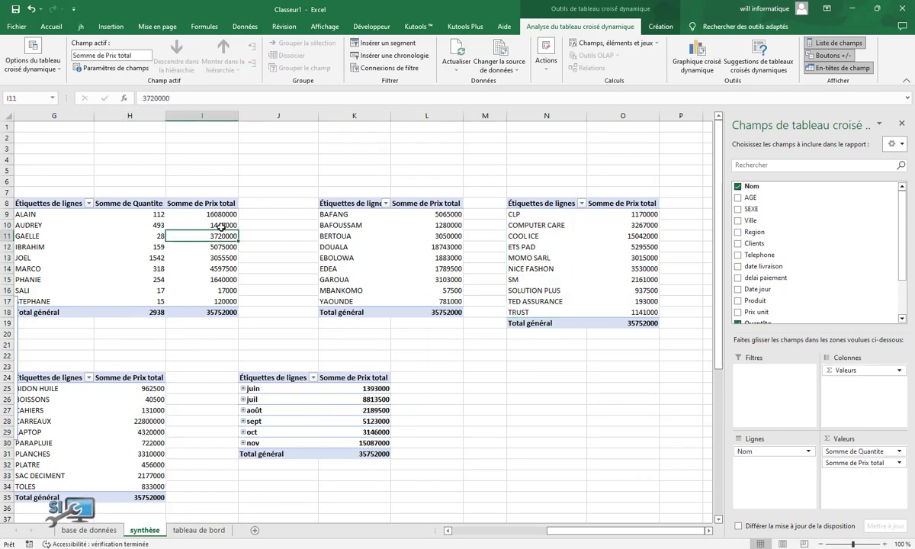
- Sort the PivotTable with Nom as rows by the sum of Prix total, from largest to smallest
{"action": "left_click", "coordinate": [103, 238]}
{"action": "left_click", "coordinate": [217, 227]}
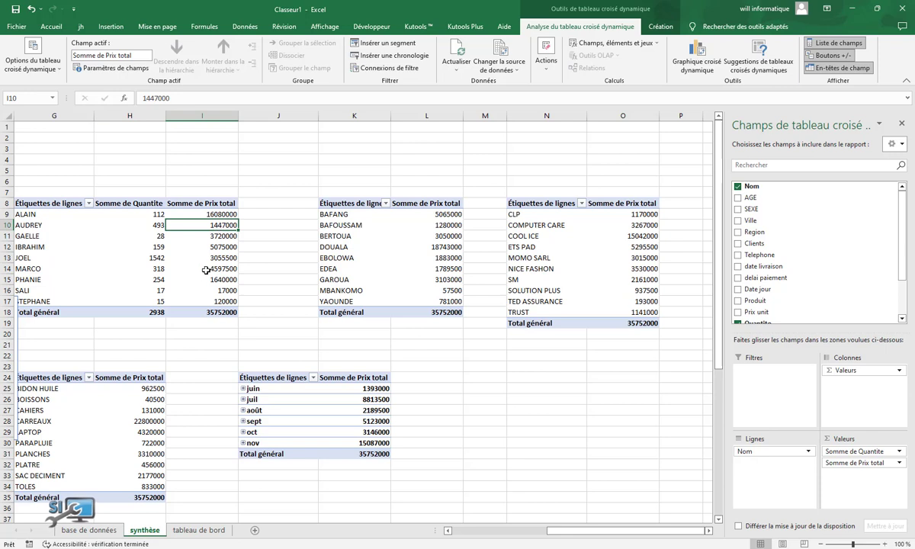
{"action": "mouse_move", "coordinate": [206, 270]}
{"action": "right_click", "coordinate": [227, 250]}
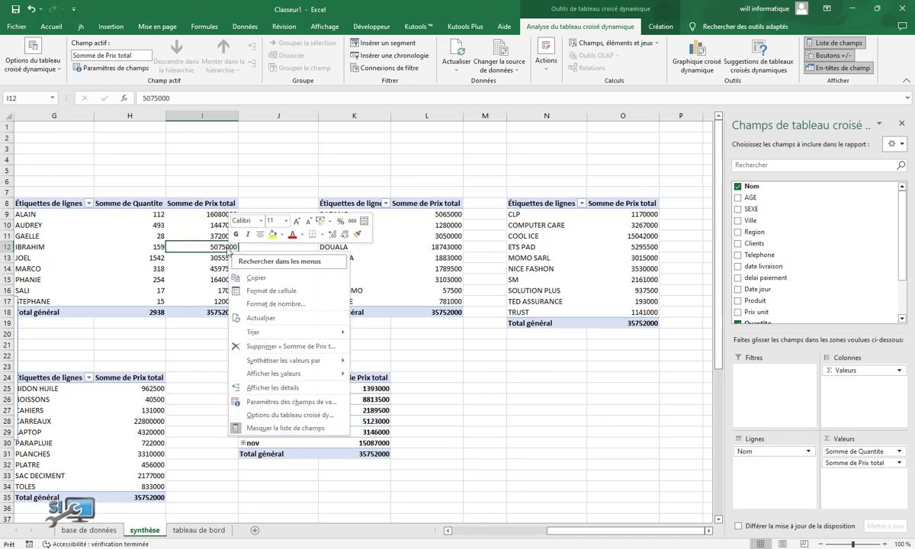
{"action": "left_click", "coordinate": [215, 228]}
{"action": "left_click", "coordinate": [214, 226]}
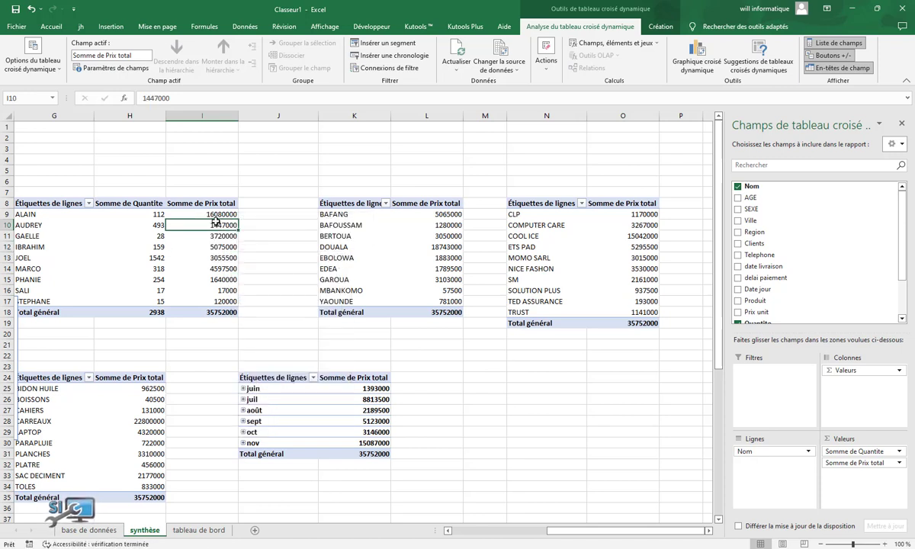
{"action": "right_click", "coordinate": [216, 225]}
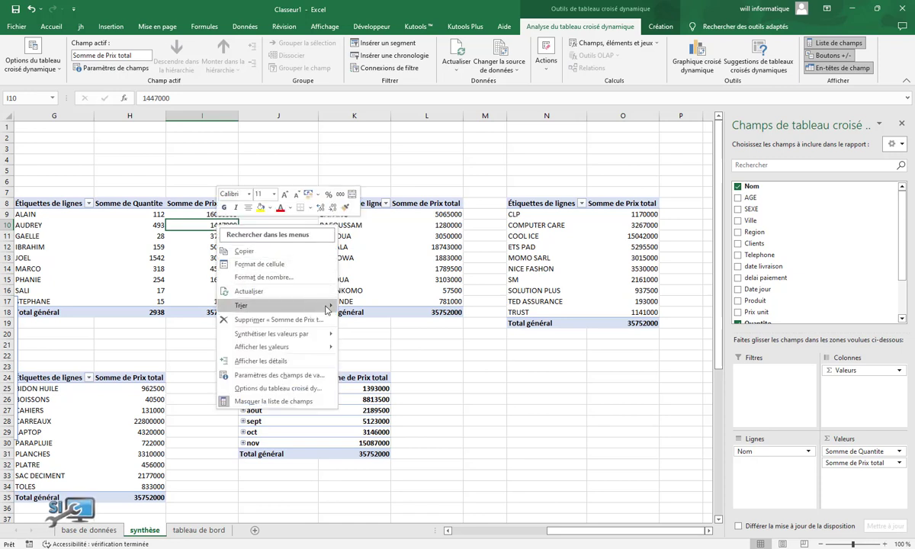
{"action": "mouse_move", "coordinate": [327, 307]}
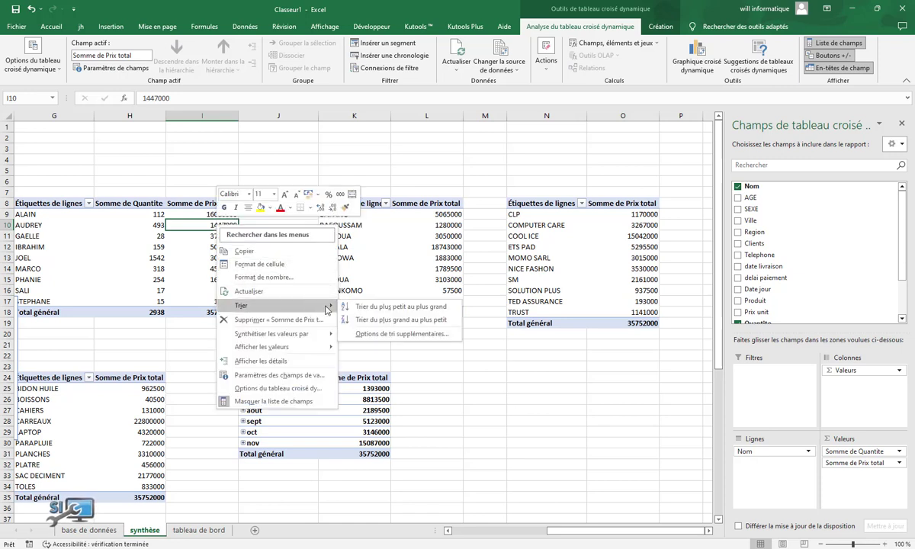
{"action": "left_click", "coordinate": [385, 319]}
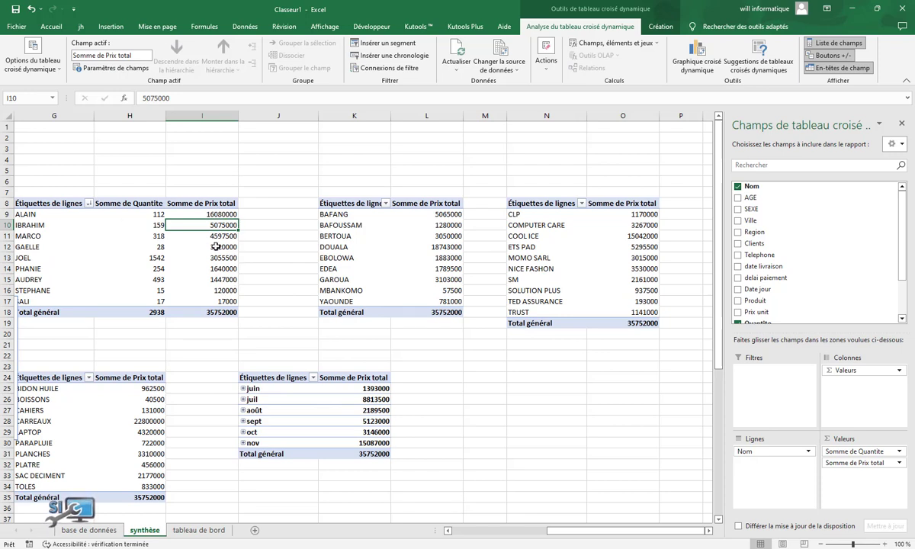
- Sort the PivotTable with Ville as rows by the sum of Prix total, from largest to smallest
{"action": "left_click", "coordinate": [444, 225]}
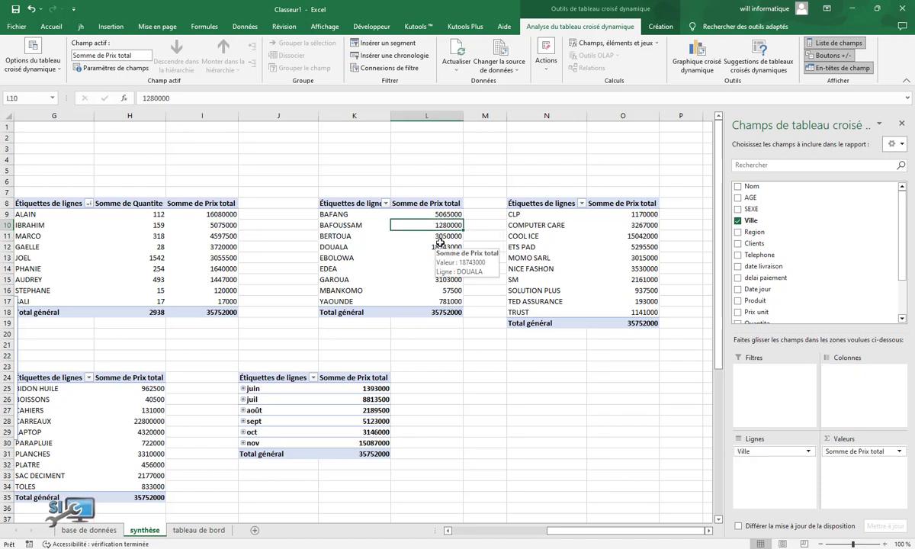
{"action": "right_click", "coordinate": [440, 245]}
{"action": "mouse_move", "coordinate": [519, 323]}
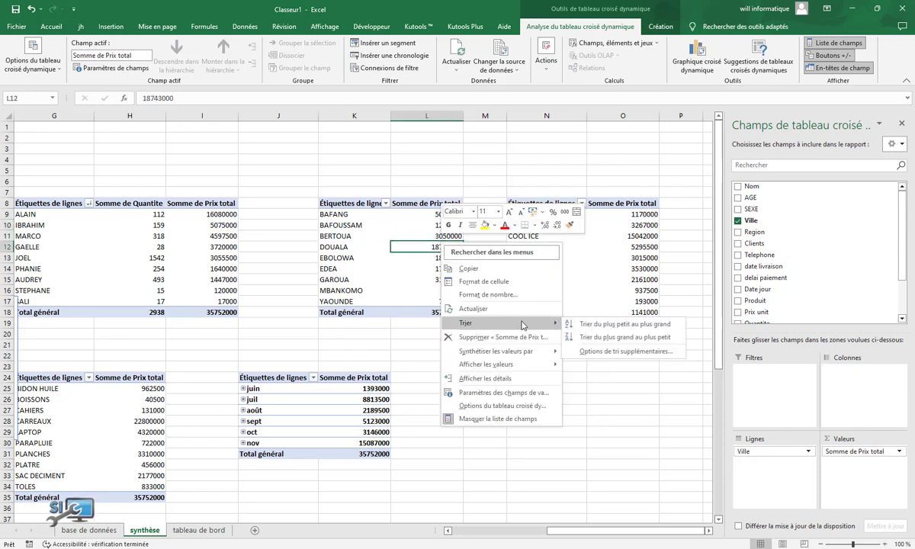
{"action": "left_click", "coordinate": [659, 345]}
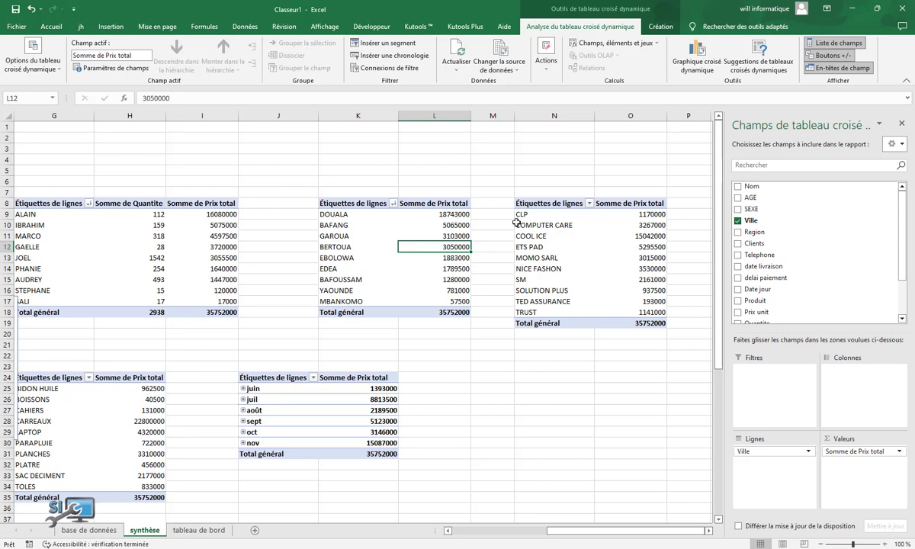
- Sort the PivotTable with Clients as rows by the sum of Prix total, from largest to smallest
{"action": "left_click", "coordinate": [655, 236]}
{"action": "left_click", "coordinate": [640, 214]}
{"action": "right_click", "coordinate": [641, 216]}
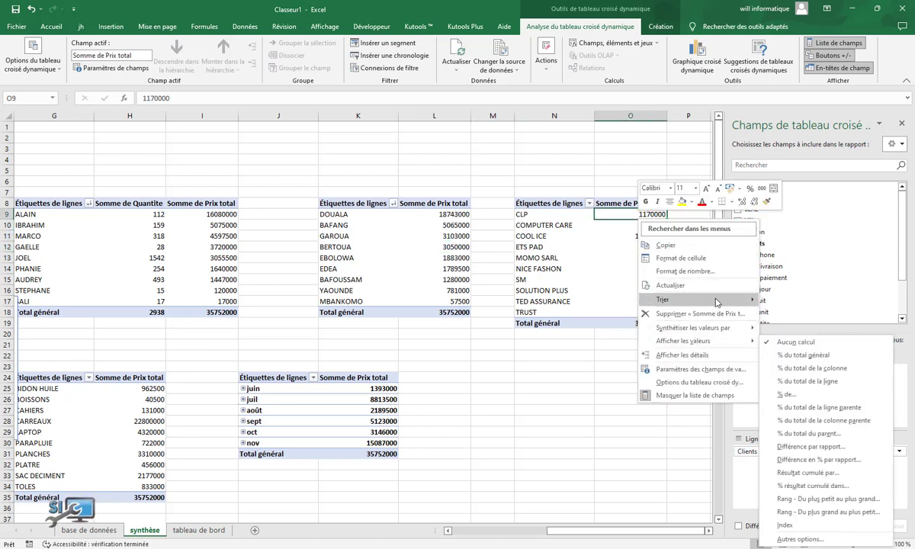
{"action": "mouse_move", "coordinate": [664, 299]}
{"action": "left_click", "coordinate": [807, 314]}
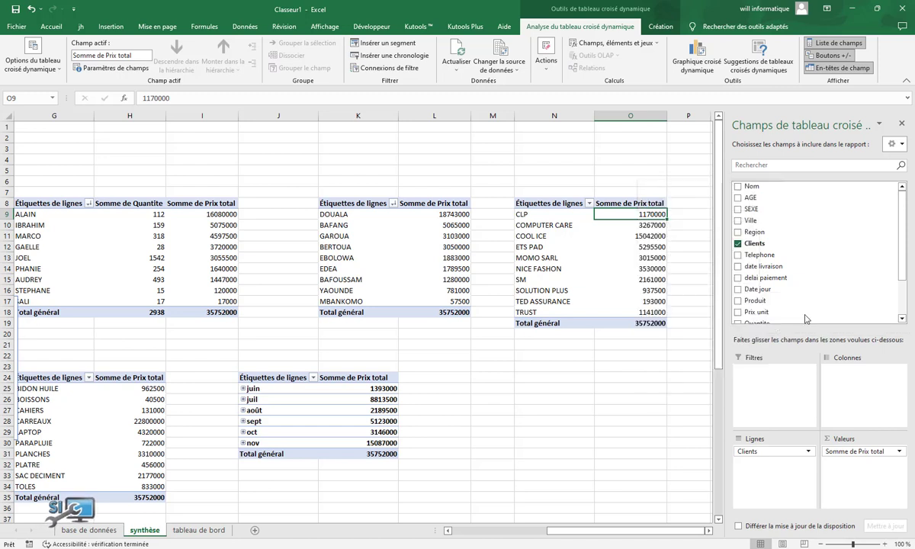
- Sort the PivotTable with Produit as rows by the sum of Prix total, from largest to smallest
{"action": "left_click", "coordinate": [138, 406]}
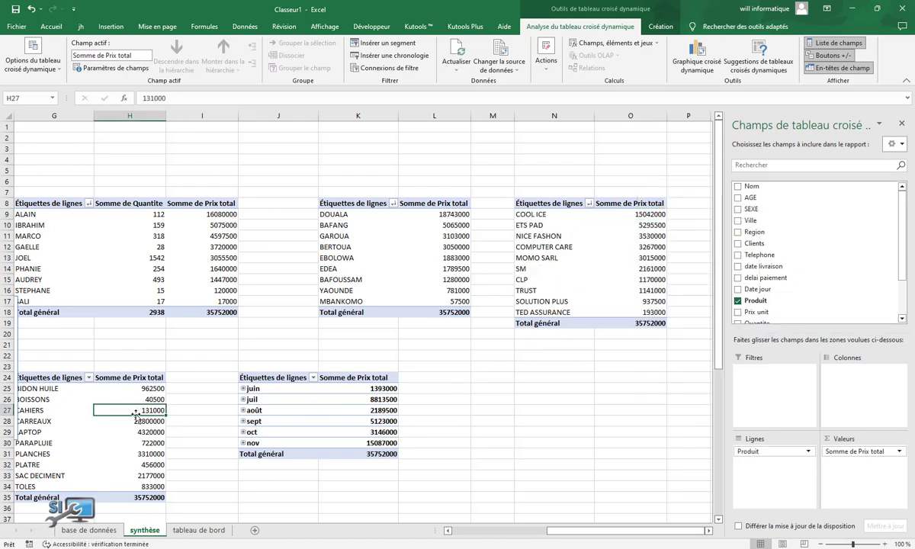
{"action": "right_click", "coordinate": [140, 410]}
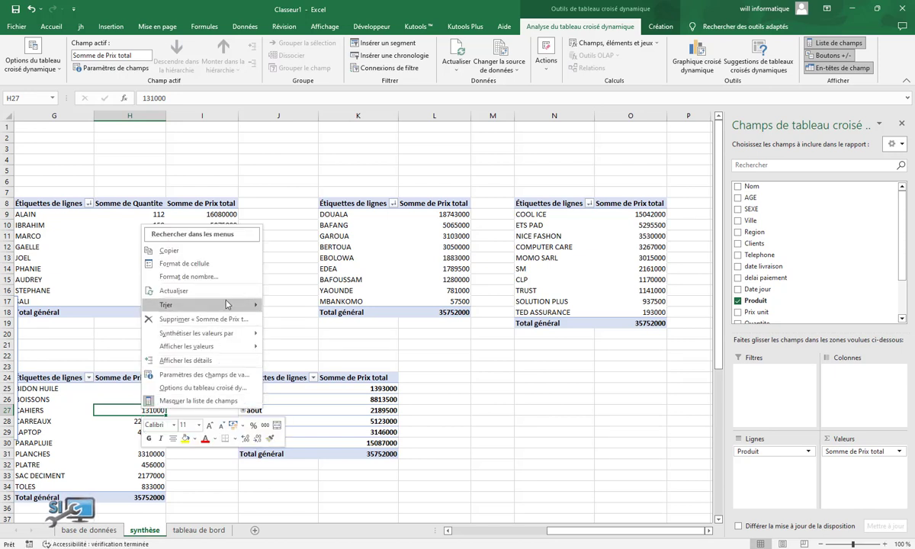
{"action": "mouse_move", "coordinate": [225, 304]}
{"action": "left_click", "coordinate": [325, 320]}
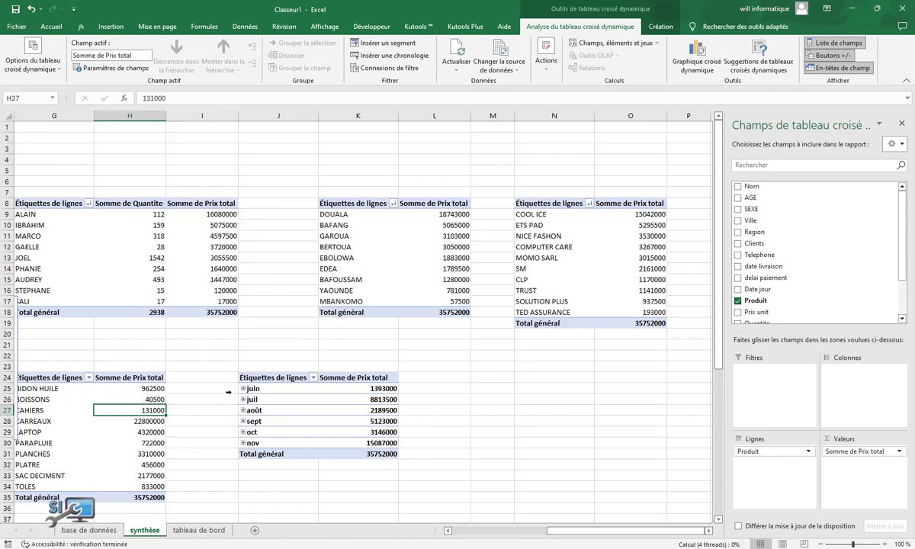
- Format the Produit totals in H25:H34 with a thousands separator and no decimals
{"action": "left_click_drag", "start_coordinate": [156, 391], "coordinate": [158, 486]}
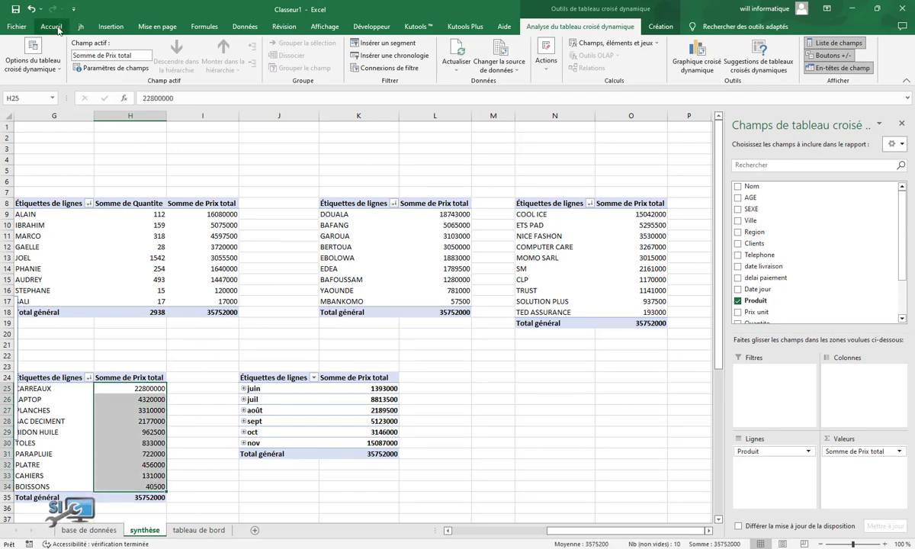
{"action": "left_click", "coordinate": [53, 26]}
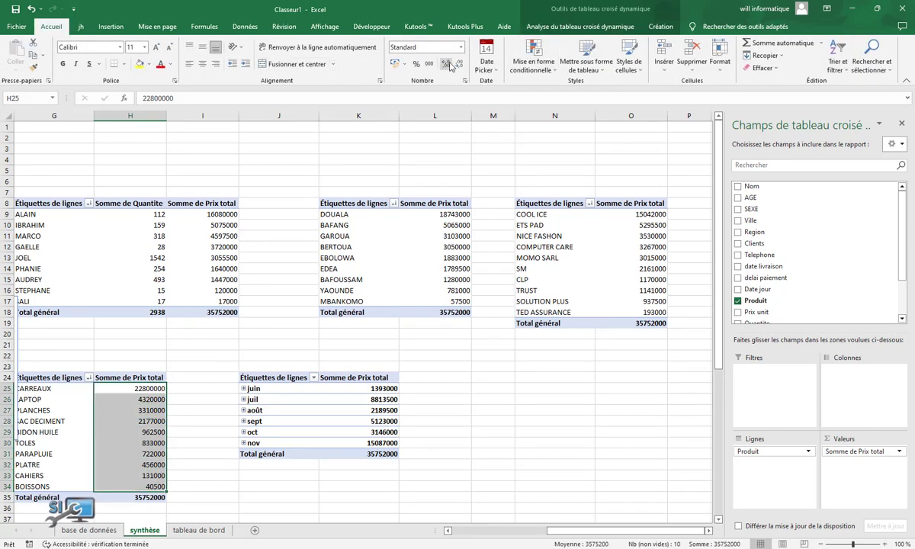
{"action": "left_click", "coordinate": [429, 65]}
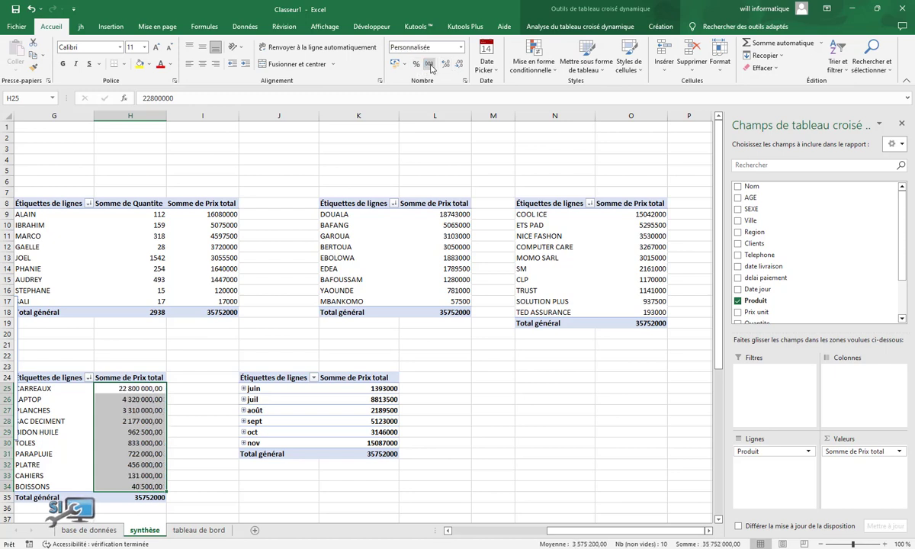
{"action": "left_click", "coordinate": [459, 65]}
{"action": "left_click", "coordinate": [459, 65]}
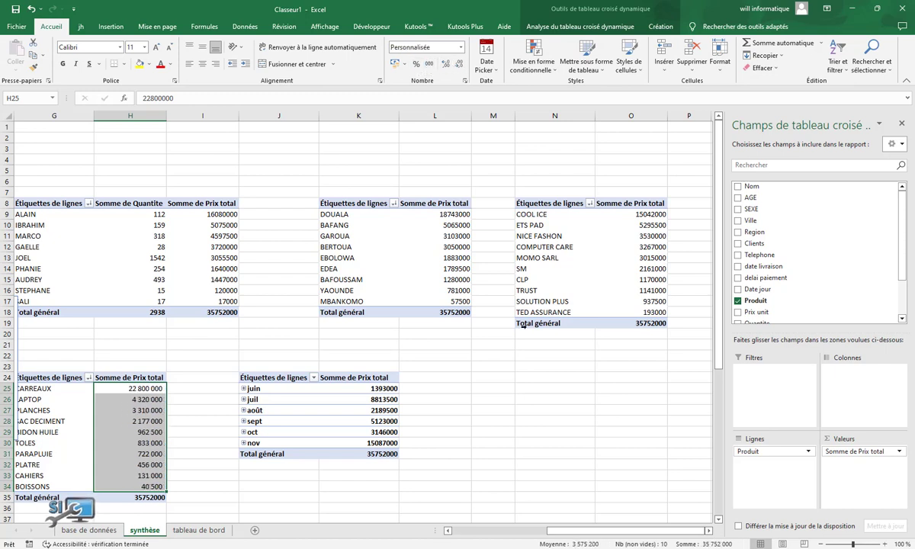
{"action": "left_click", "coordinate": [549, 344]}
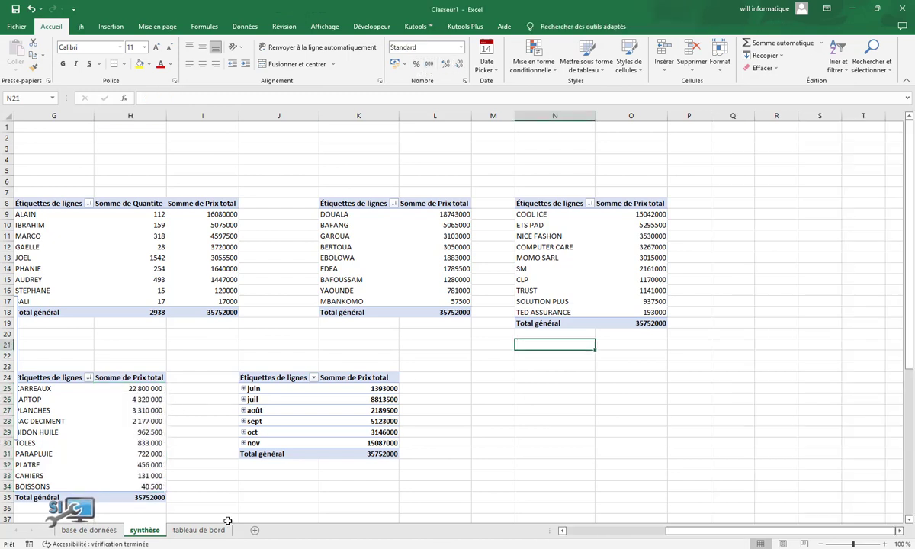
- Delete the three old PivotTables in E3:F13, A3:C13 and A18:B29 of the synthèse sheet
{"action": "mouse_move", "coordinate": [684, 530]}
{"action": "left_mouse_down"}
{"action": "mouse_move", "coordinate": [591, 543]}
{"action": "mouse_move", "coordinate": [685, 531]}
{"action": "left_mouse_up"}
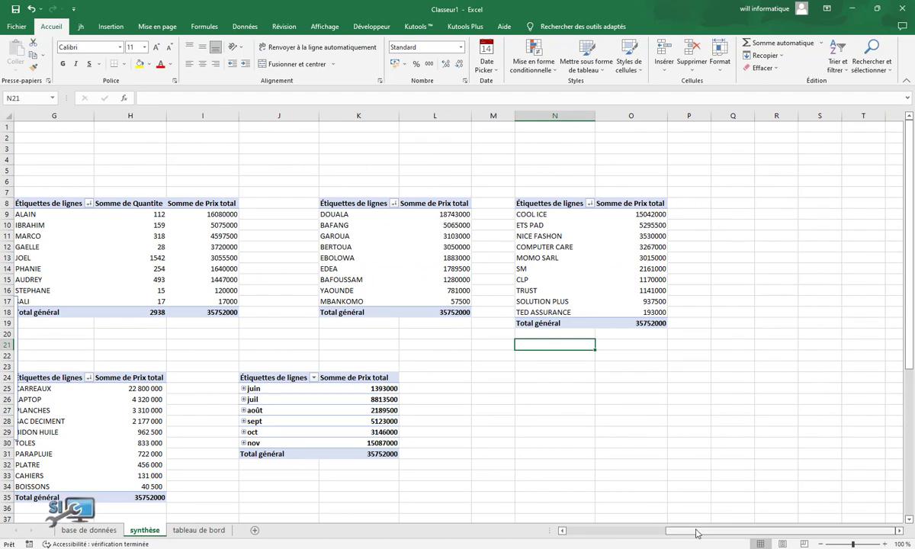
{"action": "left_click_drag", "start_coordinate": [662, 531], "coordinate": [427, 544]}
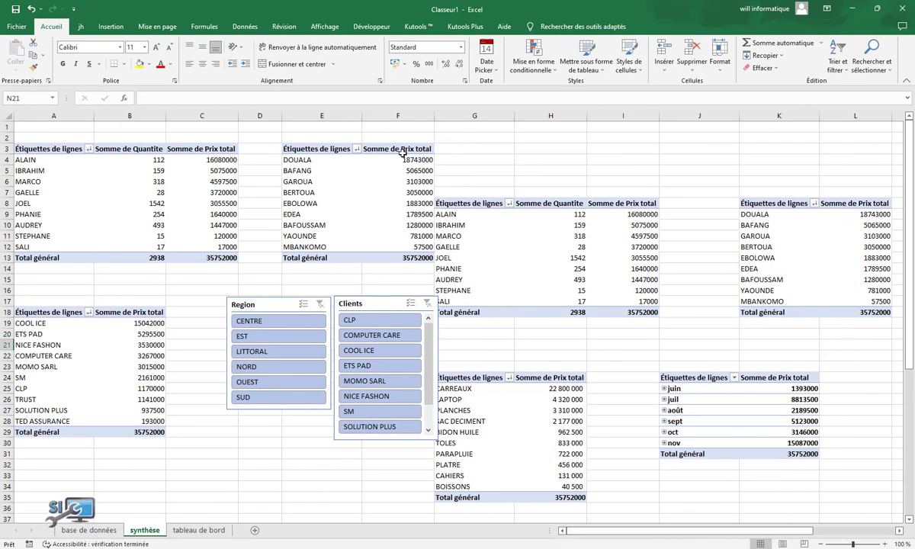
{"action": "left_click_drag", "start_coordinate": [305, 148], "coordinate": [398, 258]}
{"action": "key", "text": "Delete"}
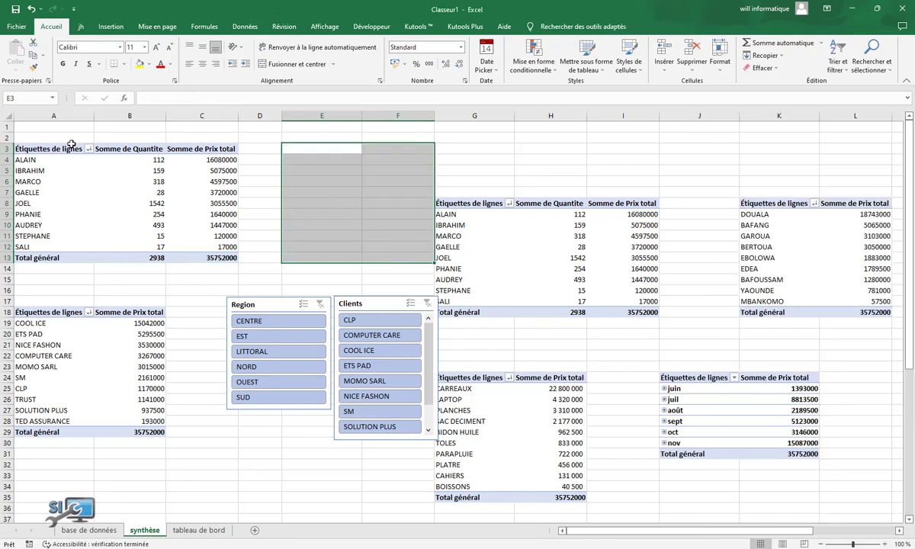
{"action": "left_click_drag", "start_coordinate": [72, 149], "coordinate": [182, 254]}
{"action": "key", "text": "Delete"}
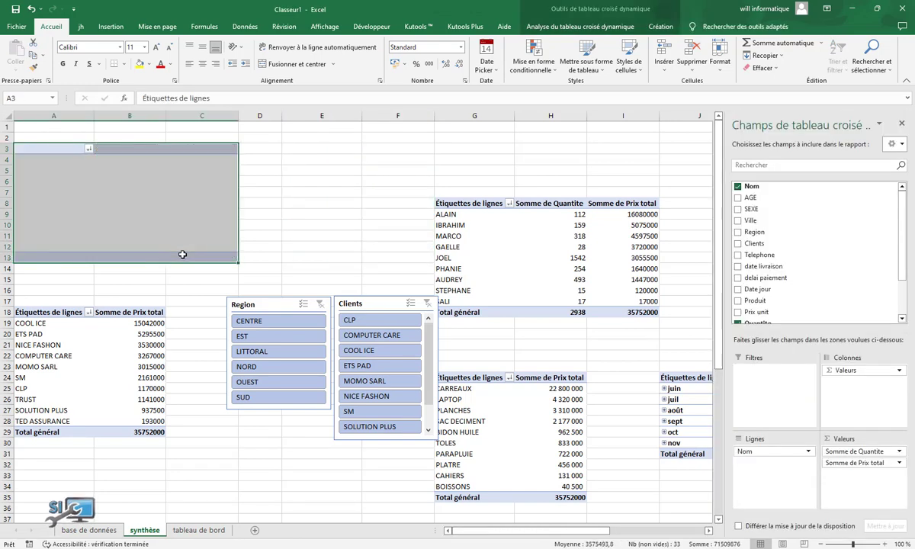
{"action": "left_click_drag", "start_coordinate": [47, 309], "coordinate": [136, 427]}
{"action": "key", "text": "Delete"}
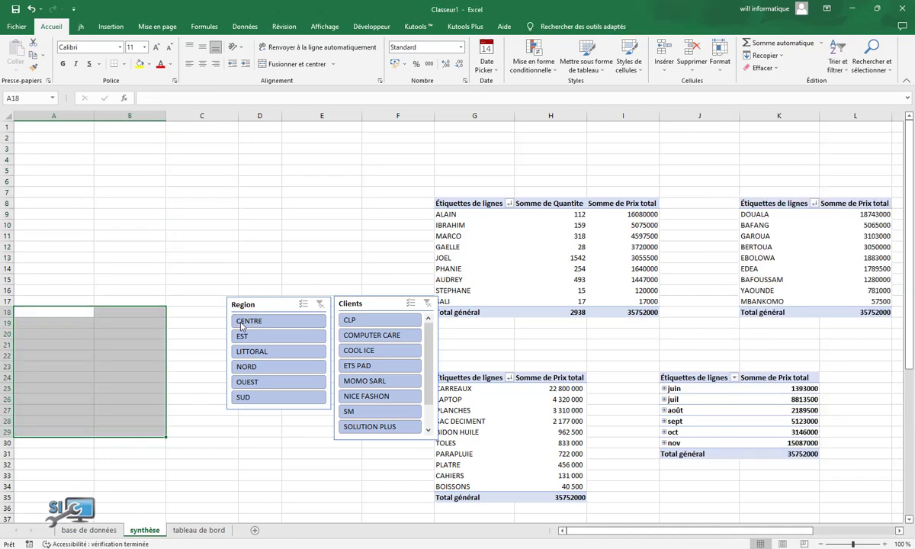
- Delete the old Region and Clients slicers from the synthèse sheet
{"action": "left_click", "coordinate": [240, 303]}
{"action": "key", "text": "Delete"}
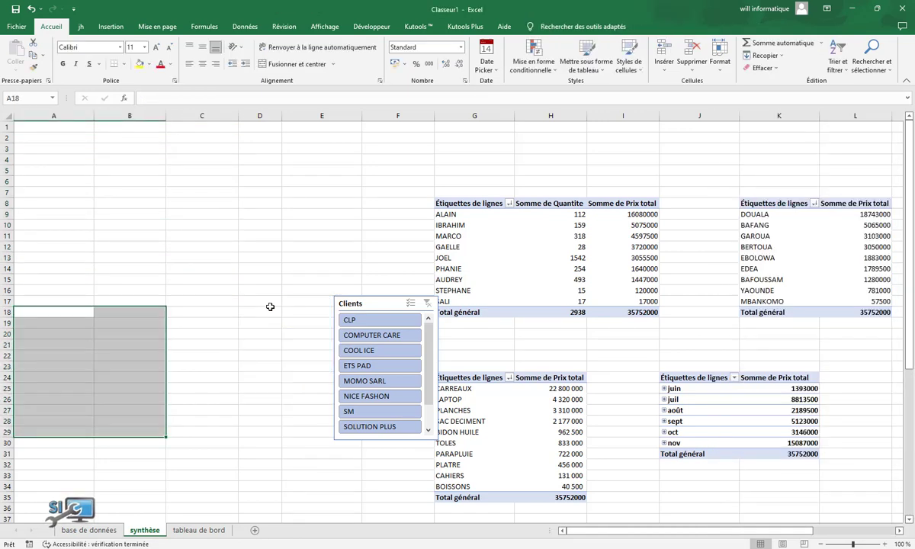
{"action": "left_click", "coordinate": [343, 304]}
{"action": "key", "text": "Delete"}
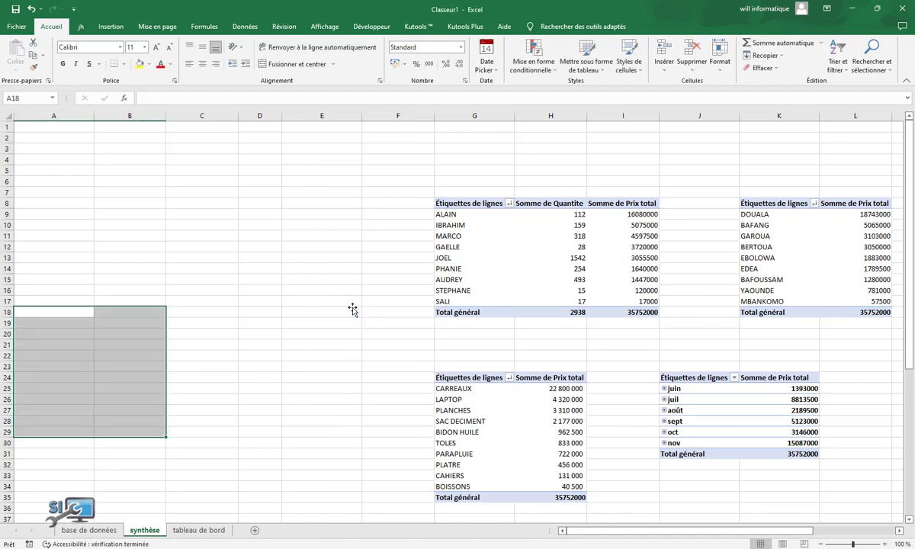
{"action": "left_click_drag", "start_coordinate": [643, 533], "coordinate": [728, 533]}
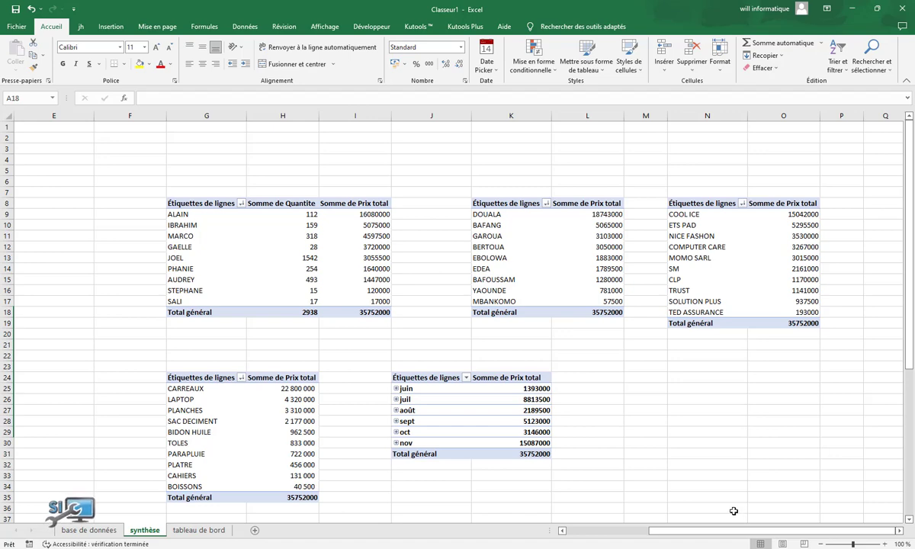
- Insert slicers for Nom, Region, Clients, Produit and Observation from the PivotTable with Nom as rows
{"action": "left_click", "coordinate": [262, 254]}
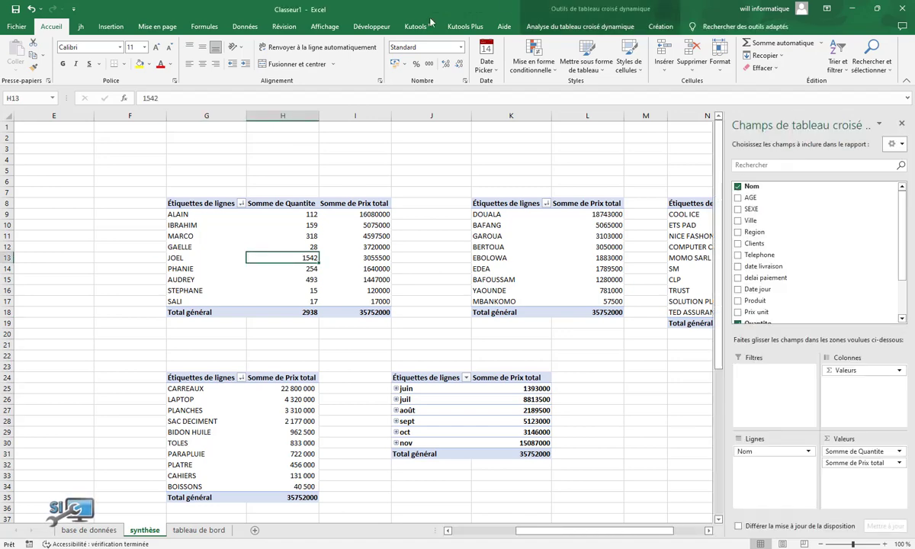
{"action": "left_click", "coordinate": [561, 27]}
{"action": "left_click", "coordinate": [375, 44]}
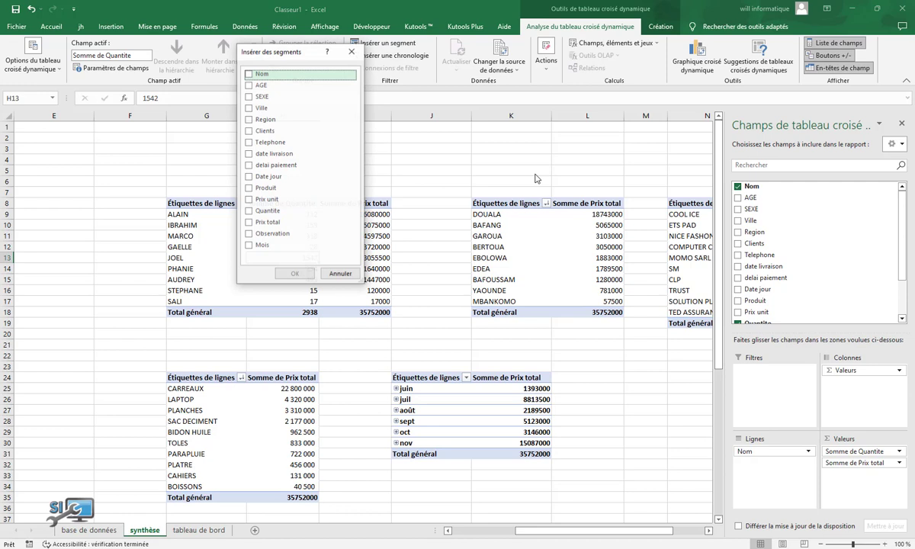
{"action": "left_click", "coordinate": [251, 76]}
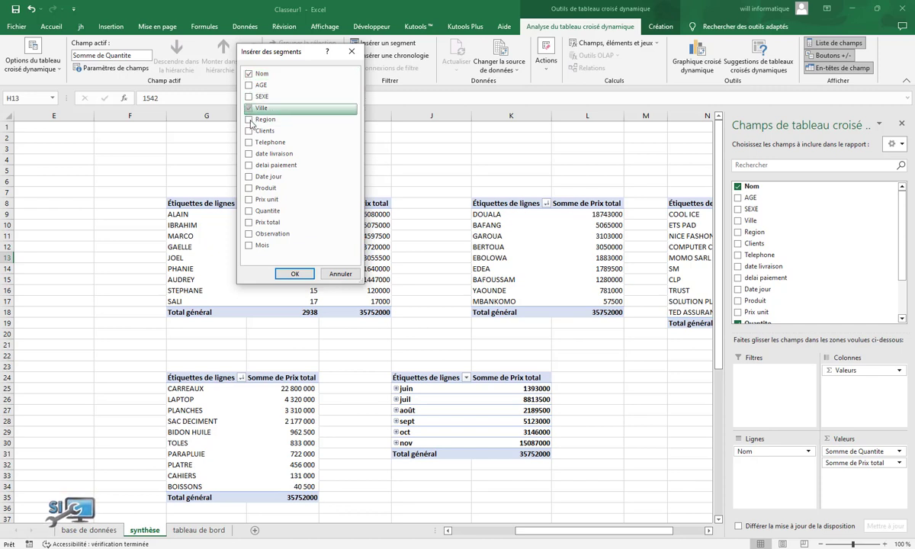
{"action": "left_click", "coordinate": [249, 107]}
{"action": "left_click", "coordinate": [249, 107]}
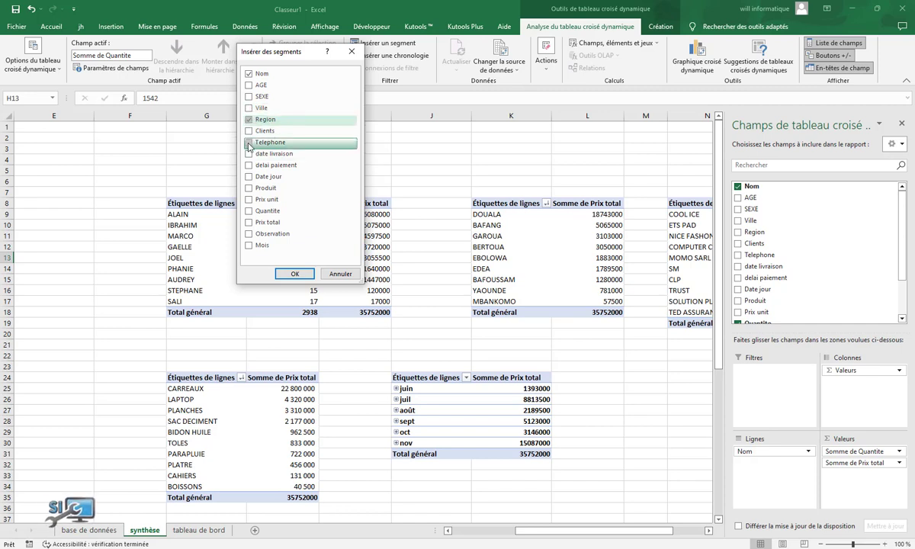
{"action": "left_click", "coordinate": [248, 132]}
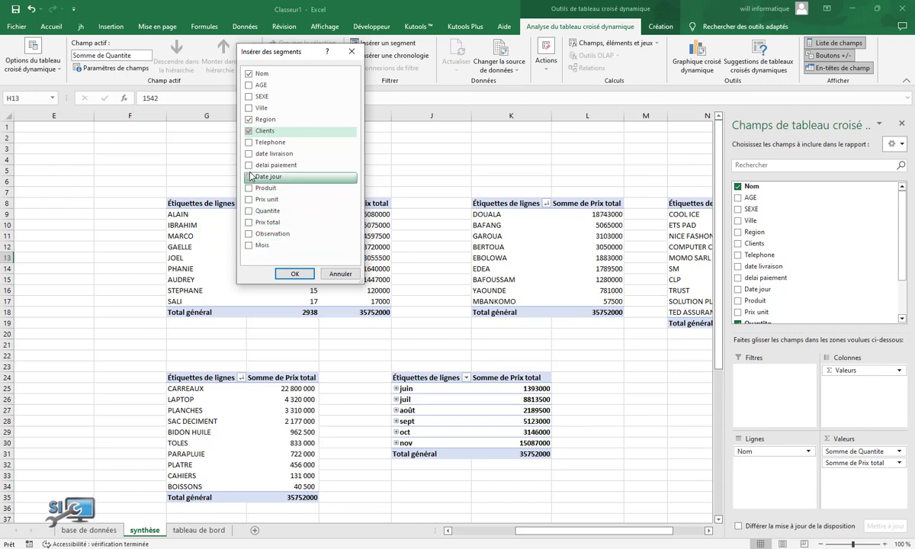
{"action": "left_click", "coordinate": [250, 236]}
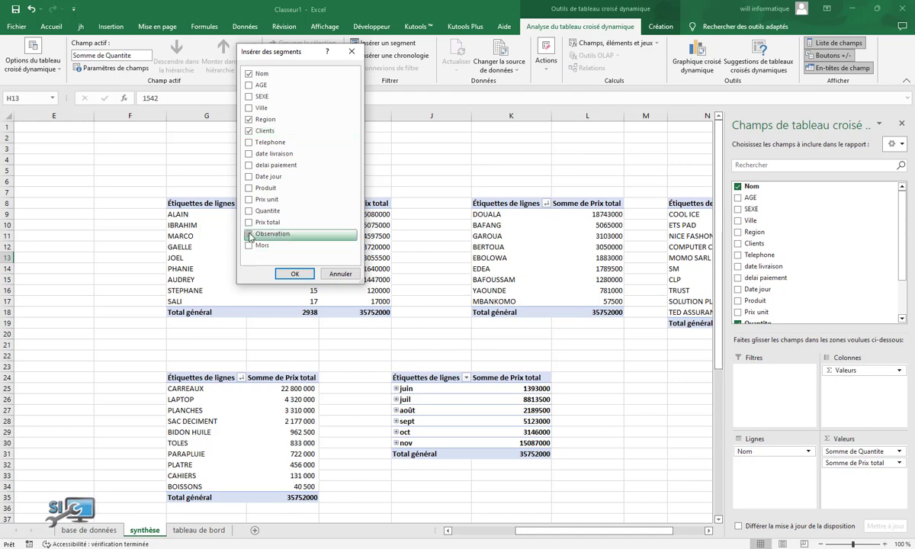
{"action": "left_click", "coordinate": [249, 189]}
{"action": "left_click", "coordinate": [296, 274]}
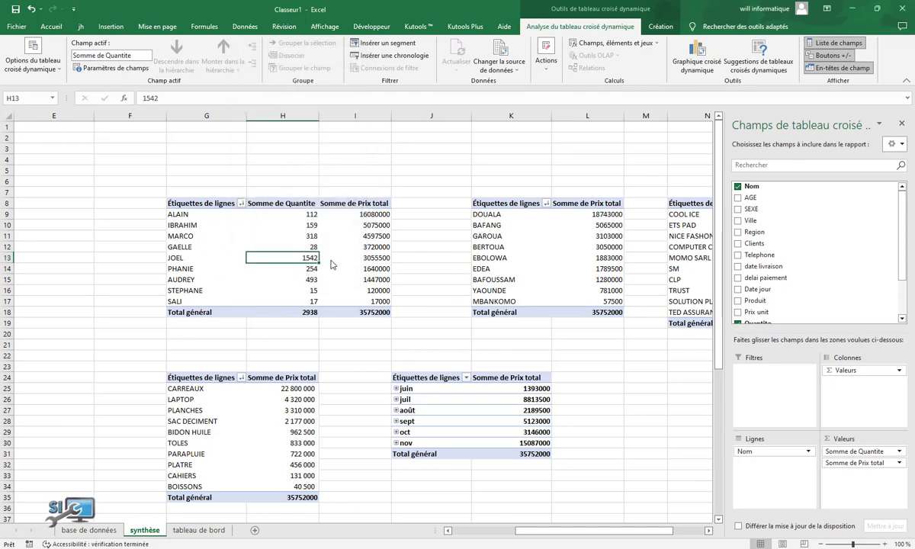
- Move the Nom and Region slicers above the PivotTables and shorten them to about 2.99 cm and 3.12 cm high
{"action": "left_click_drag", "start_coordinate": [317, 211], "coordinate": [87, 139]}
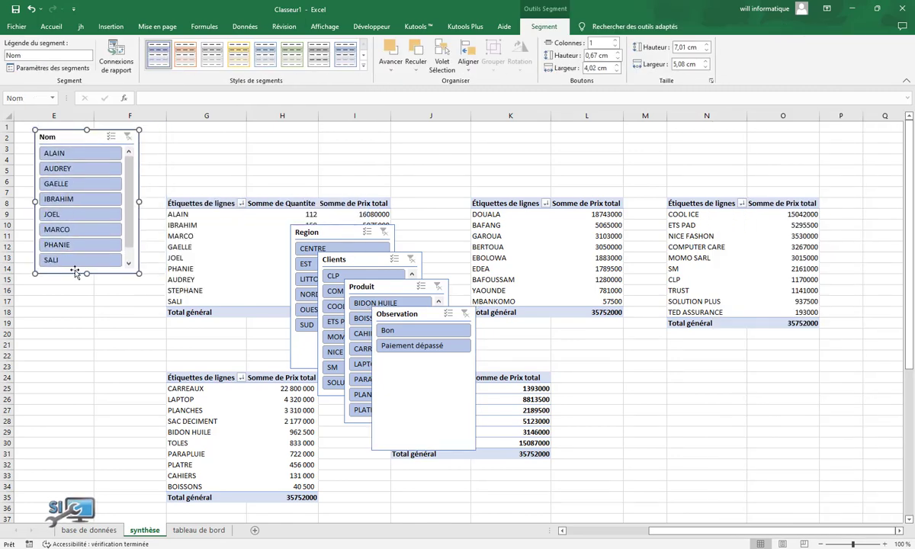
{"action": "left_click_drag", "start_coordinate": [320, 232], "coordinate": [225, 131]}
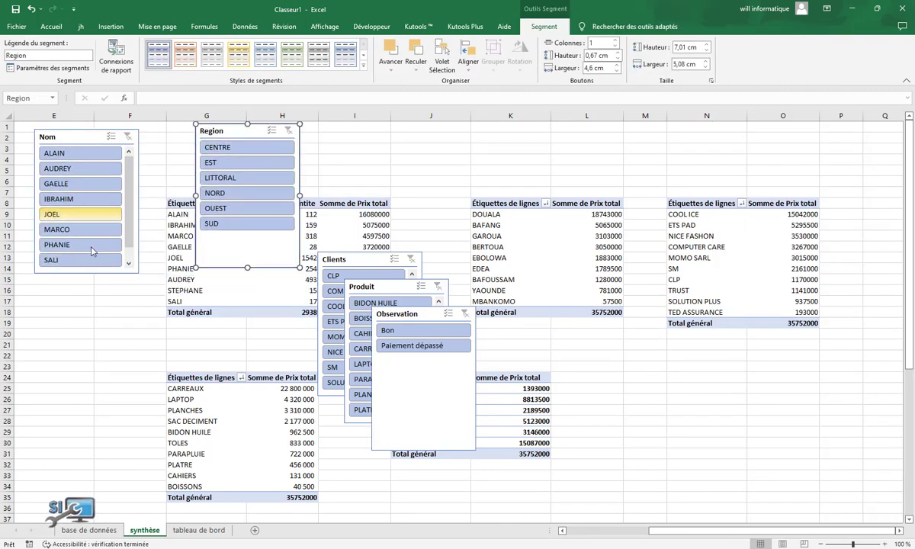
{"action": "left_click", "coordinate": [90, 266]}
{"action": "left_click", "coordinate": [127, 135]}
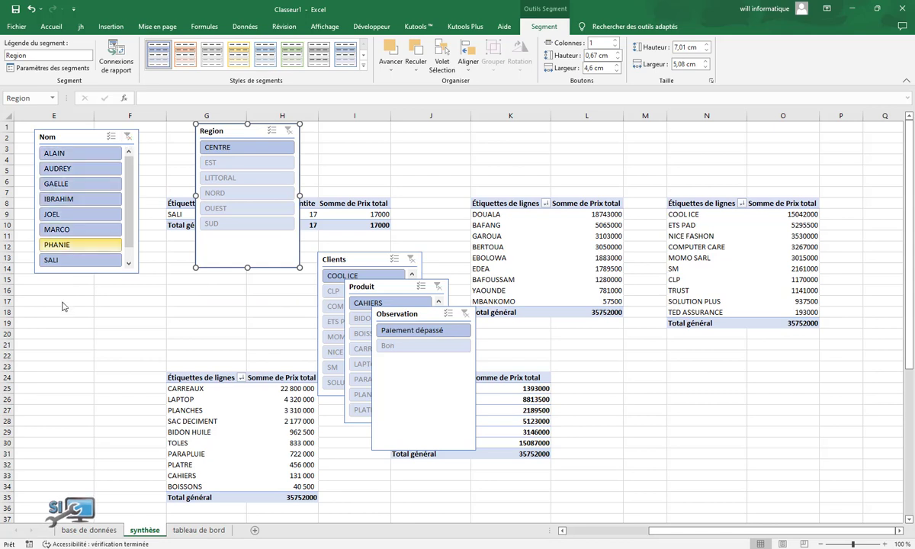
{"action": "left_click_drag", "start_coordinate": [88, 273], "coordinate": [92, 190]}
{"action": "left_click", "coordinate": [234, 261]}
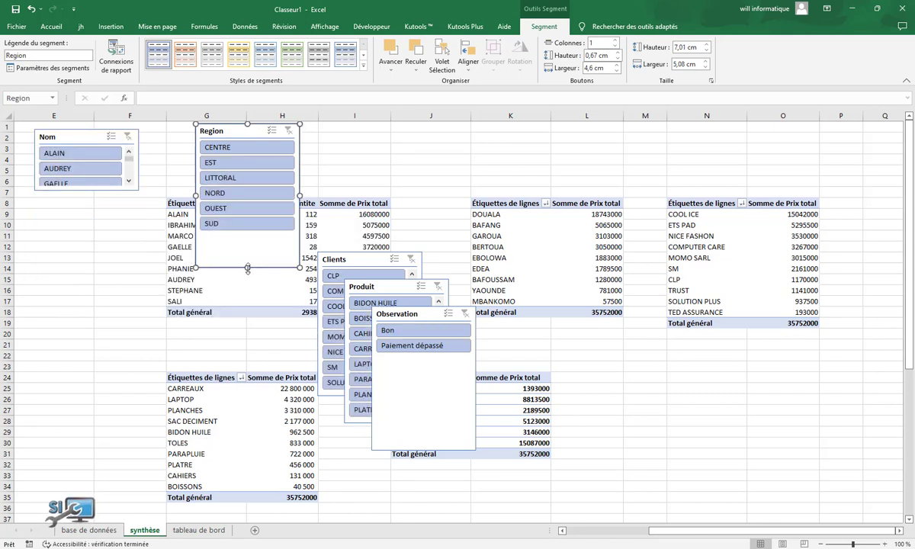
{"action": "left_click_drag", "start_coordinate": [247, 267], "coordinate": [247, 187]}
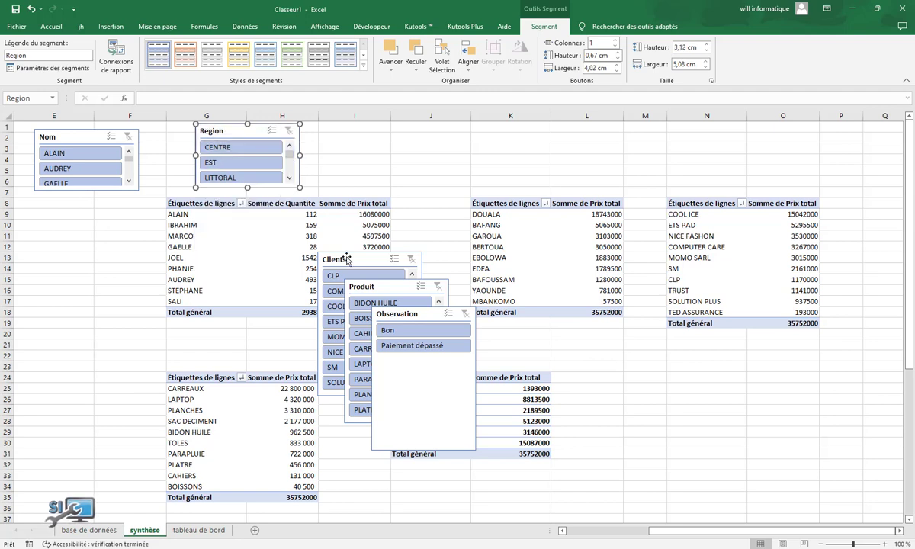
- Place the Clients, Produit and Observation slicers in the row beside Region and shorten each to about 3 cm high
{"action": "left_click_drag", "start_coordinate": [347, 259], "coordinate": [352, 130]}
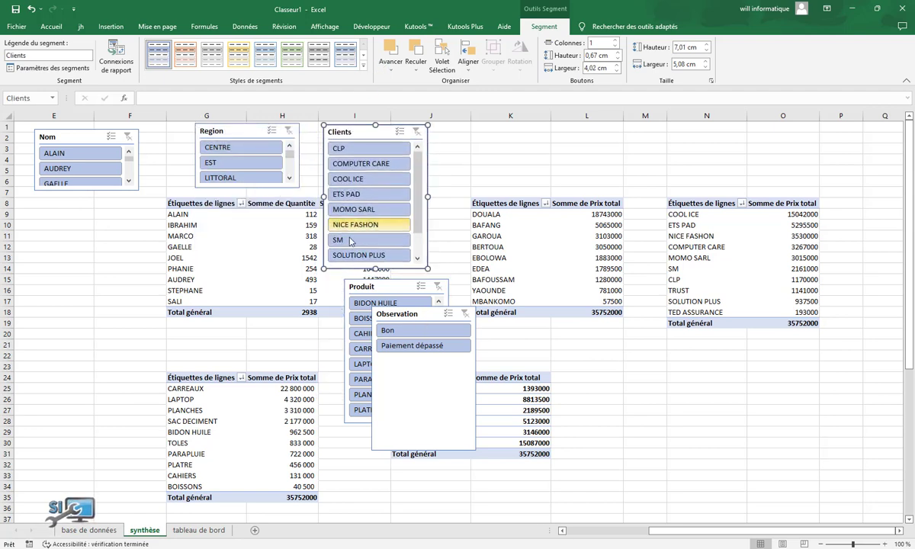
{"action": "left_click_drag", "start_coordinate": [375, 269], "coordinate": [375, 185]}
{"action": "left_click", "coordinate": [372, 280]}
{"action": "left_click_drag", "start_coordinate": [374, 290], "coordinate": [490, 136]}
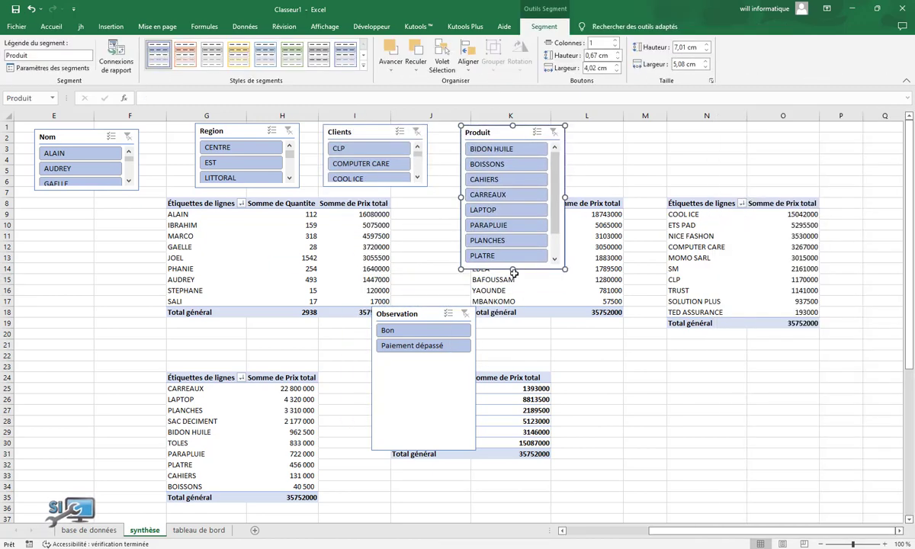
{"action": "left_click_drag", "start_coordinate": [511, 268], "coordinate": [512, 184]}
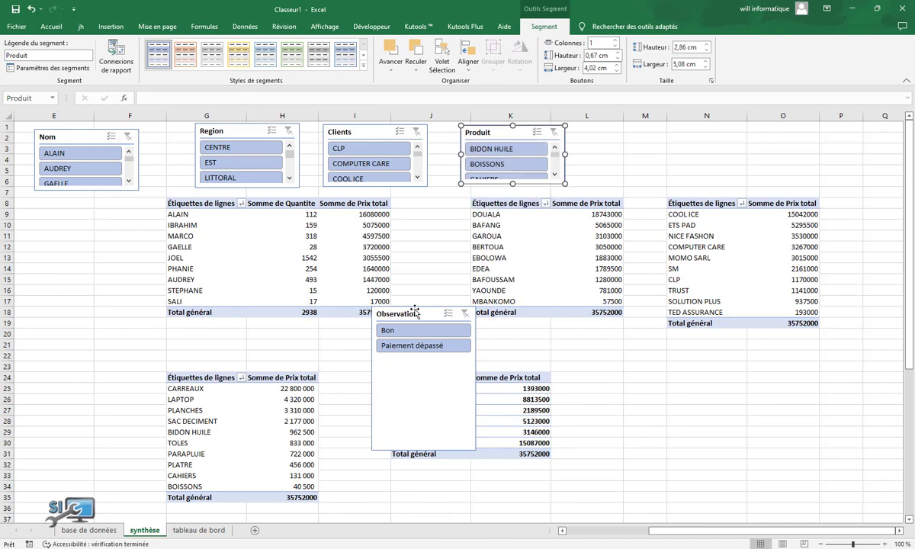
{"action": "left_click_drag", "start_coordinate": [415, 313], "coordinate": [625, 128]}
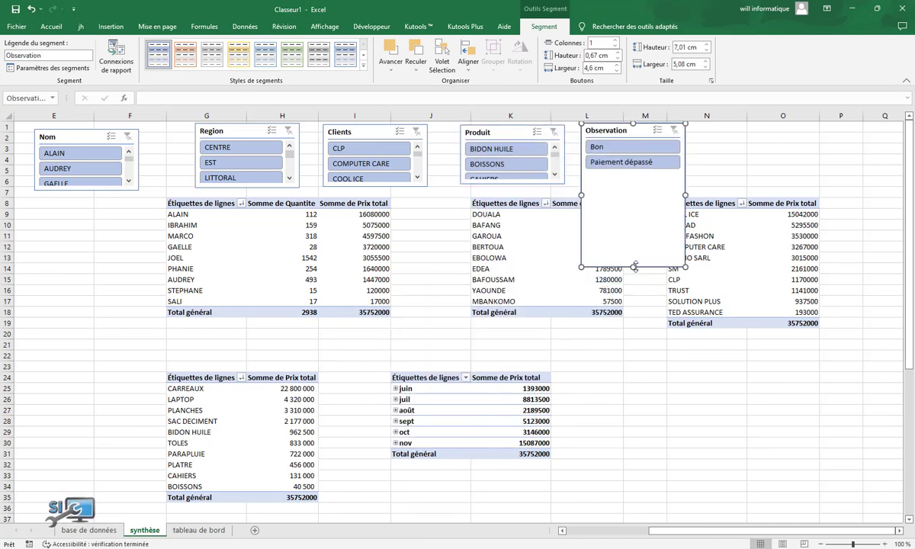
{"action": "left_click_drag", "start_coordinate": [634, 267], "coordinate": [634, 183]}
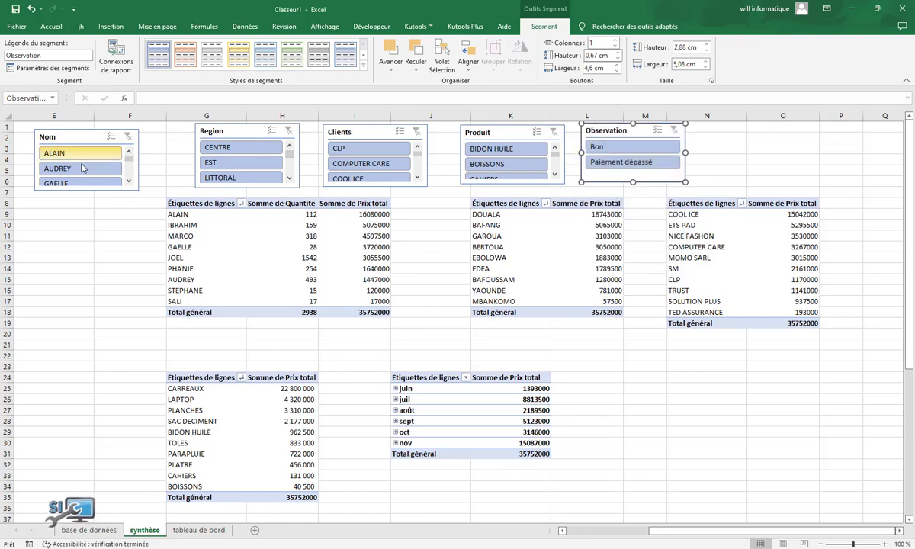
- Connect the Nom slicer to Tableau croisé dynamique10, dynamique11 and dynamique8 in addition to dynamique7
{"action": "left_click", "coordinate": [81, 141]}
{"action": "left_click", "coordinate": [116, 60]}
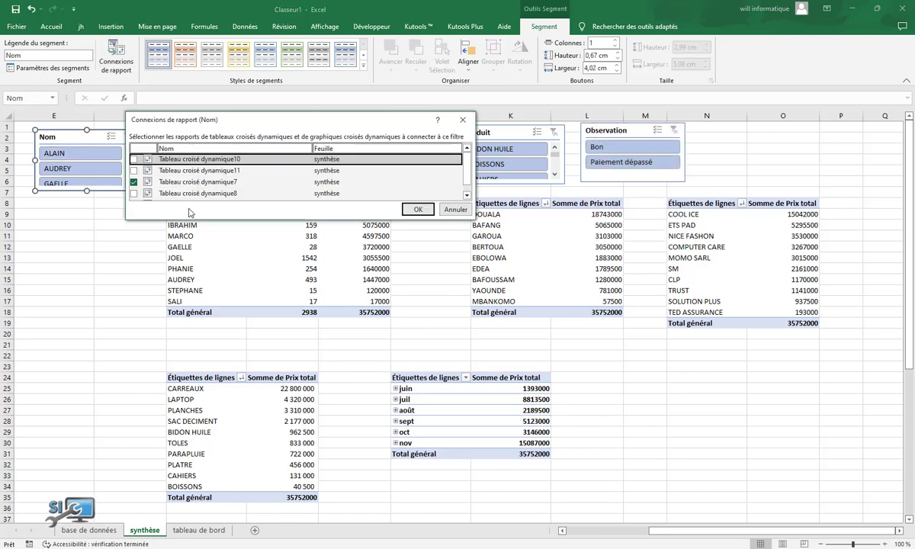
{"action": "left_click", "coordinate": [134, 170]}
{"action": "left_click", "coordinate": [134, 159]}
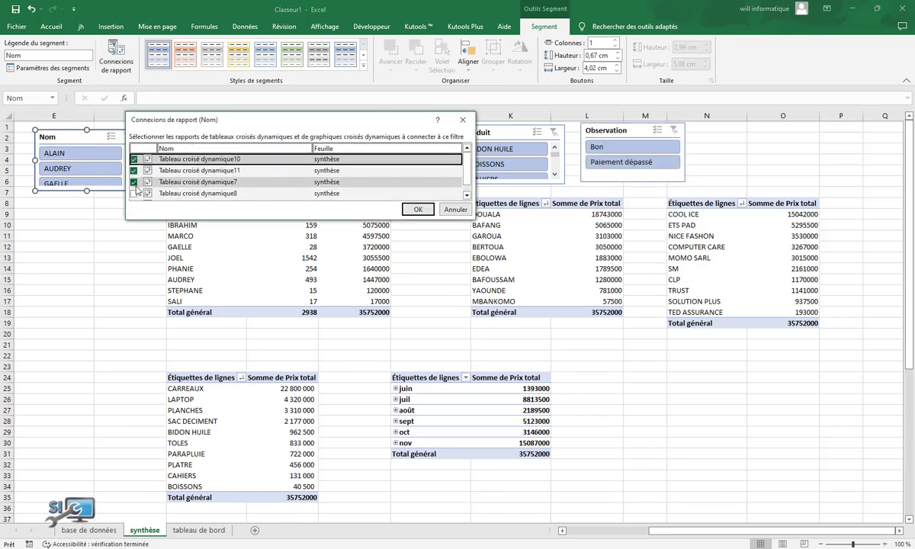
{"action": "left_click", "coordinate": [135, 193]}
{"action": "left_click", "coordinate": [414, 208]}
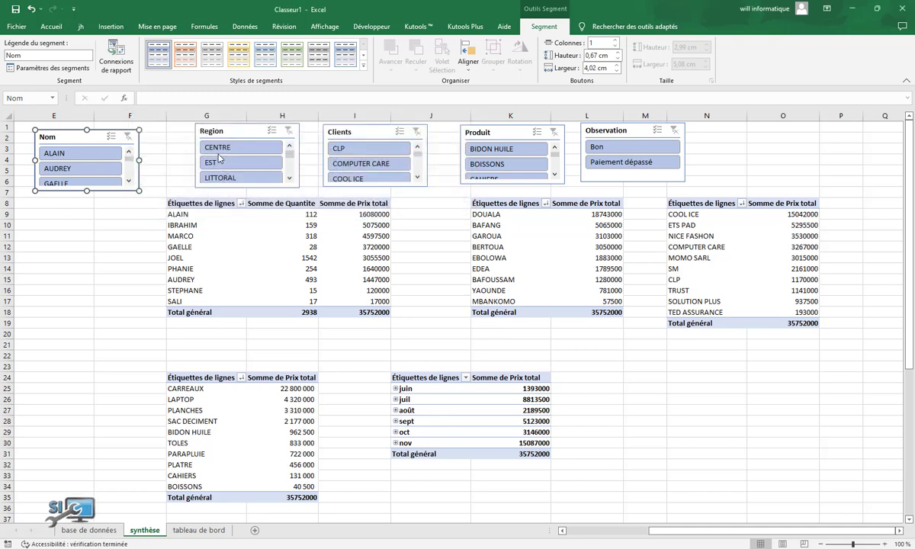
- Connect the Region slicer to Tableau croisé dynamique10, dynamique11 and dynamique8 alongside dynamique7
{"action": "left_click", "coordinate": [213, 131]}
{"action": "left_click", "coordinate": [125, 67]}
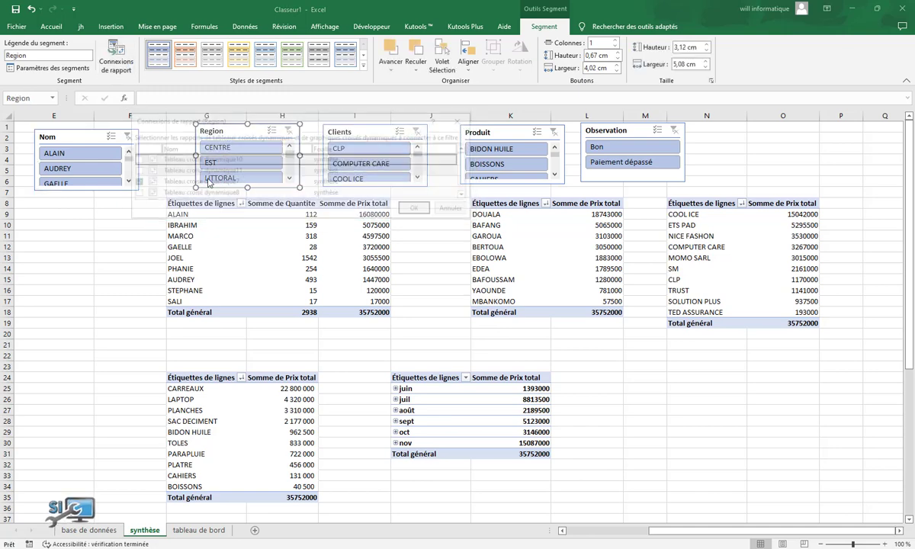
{"action": "left_click", "coordinate": [134, 182]}
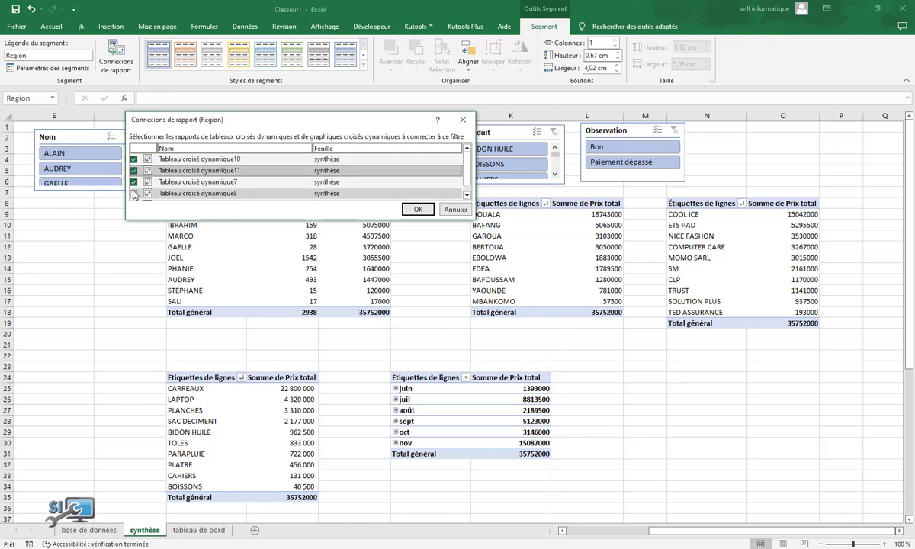
{"action": "left_click", "coordinate": [133, 194]}
{"action": "left_click", "coordinate": [418, 209]}
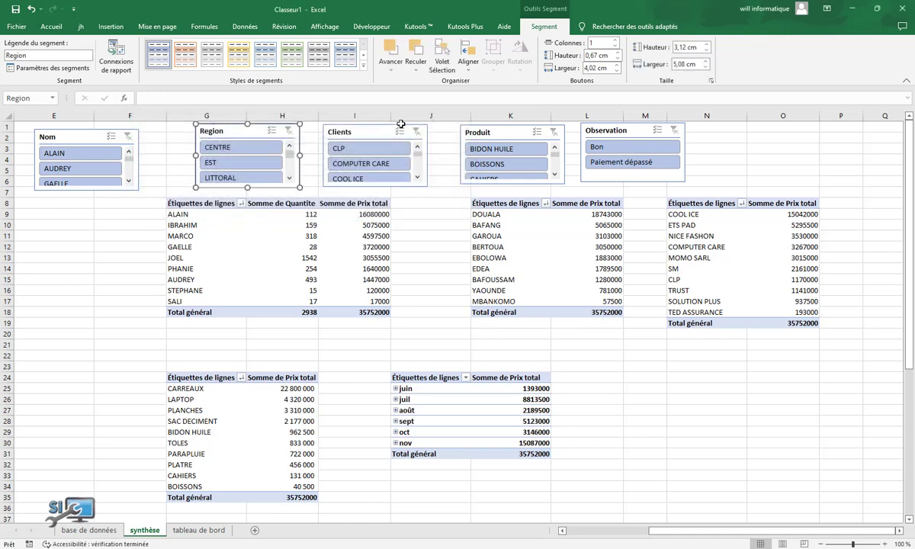
- Connect the Clients slicer to Tableau croisé dynamique11, dynamique8 and dynamique9 alongside dynamique7
{"action": "left_click", "coordinate": [355, 130]}
{"action": "left_click", "coordinate": [115, 66]}
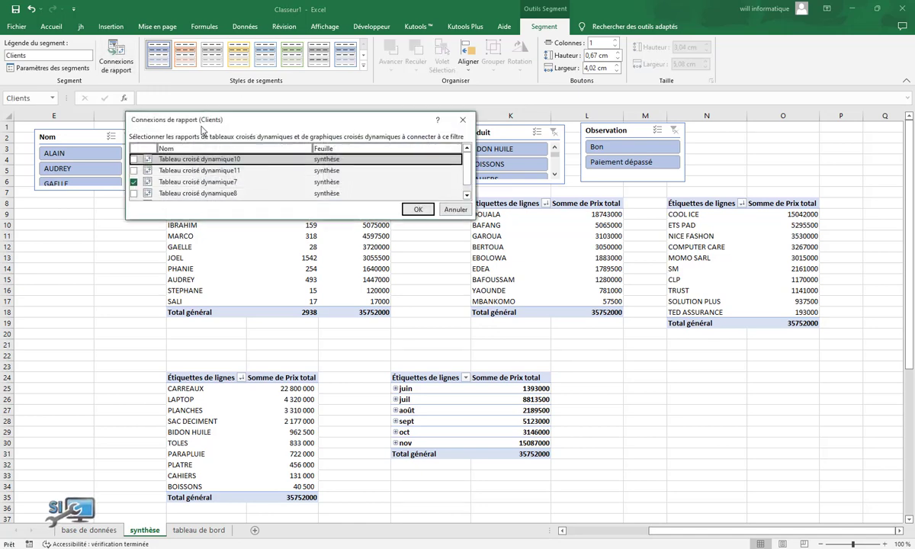
{"action": "left_click", "coordinate": [133, 171]}
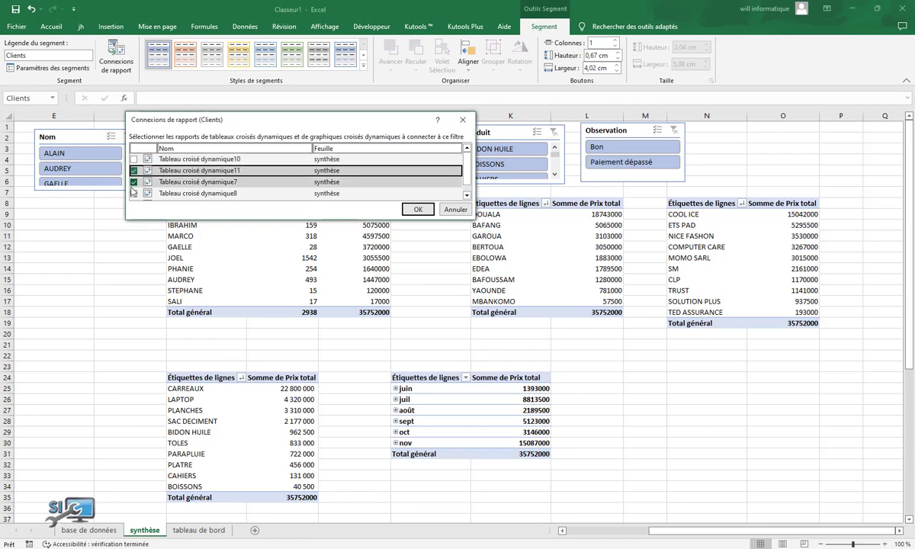
{"action": "left_click", "coordinate": [134, 194]}
{"action": "scroll", "coordinate": [460, 176], "scroll_direction": "down", "scroll_amount": 1}
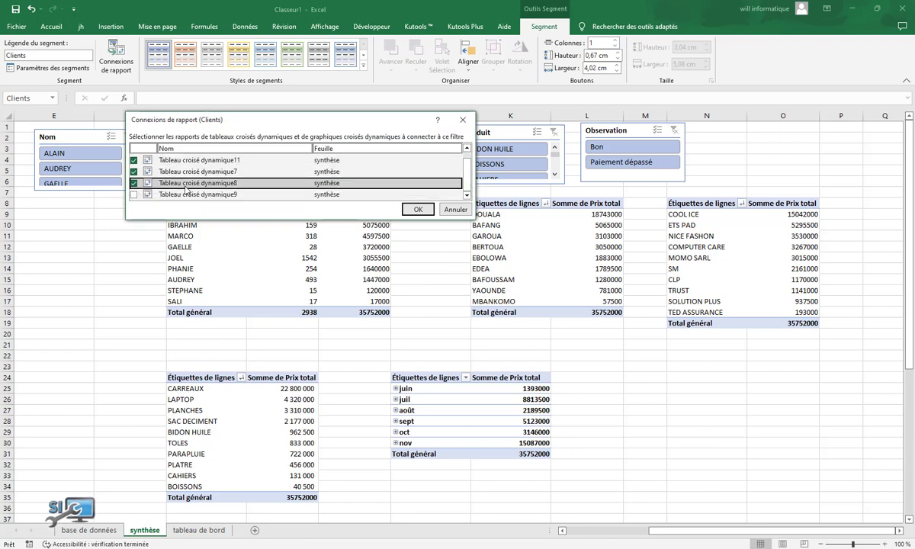
{"action": "left_click", "coordinate": [134, 185]}
{"action": "left_click", "coordinate": [418, 210]}
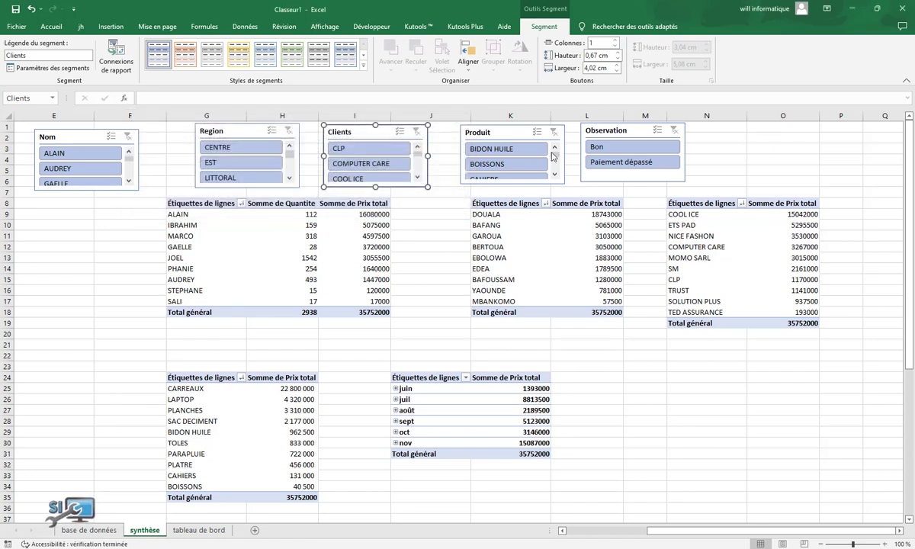
- Connect the Produit slicer to Tableau croisé dynamique10, dynamique11, dynamique8 and dynamique9 alongside dynamique7
{"action": "left_click", "coordinate": [475, 132]}
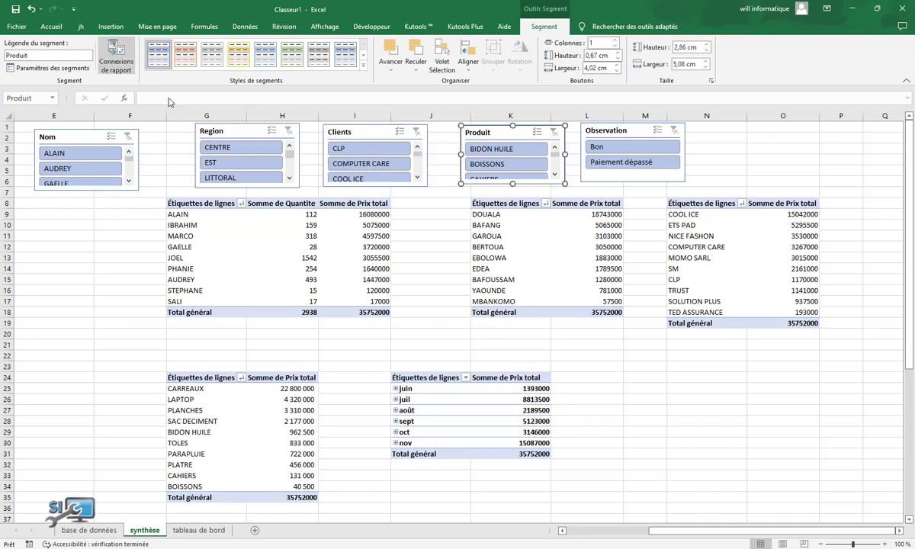
{"action": "left_click", "coordinate": [116, 57]}
{"action": "left_click", "coordinate": [134, 159]}
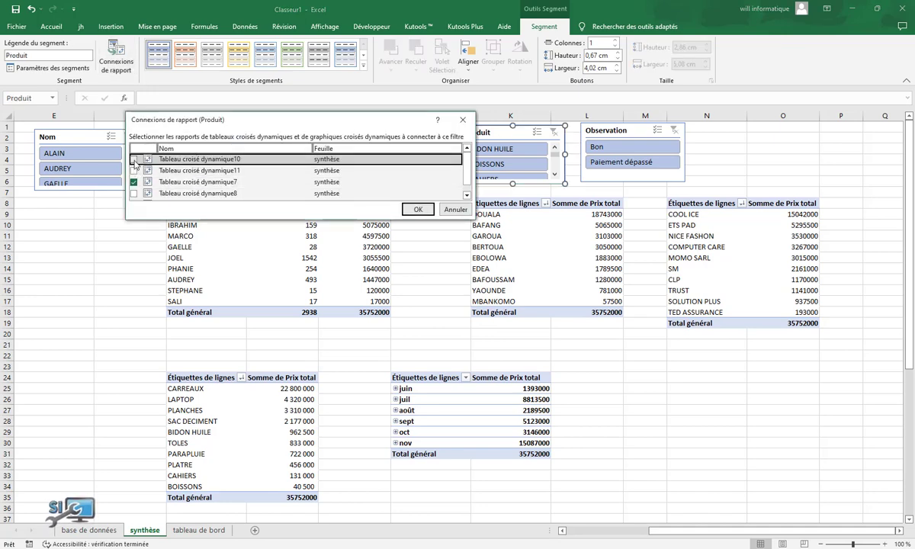
{"action": "left_click", "coordinate": [135, 170]}
{"action": "scroll", "coordinate": [450, 176], "scroll_direction": "down", "scroll_amount": 1}
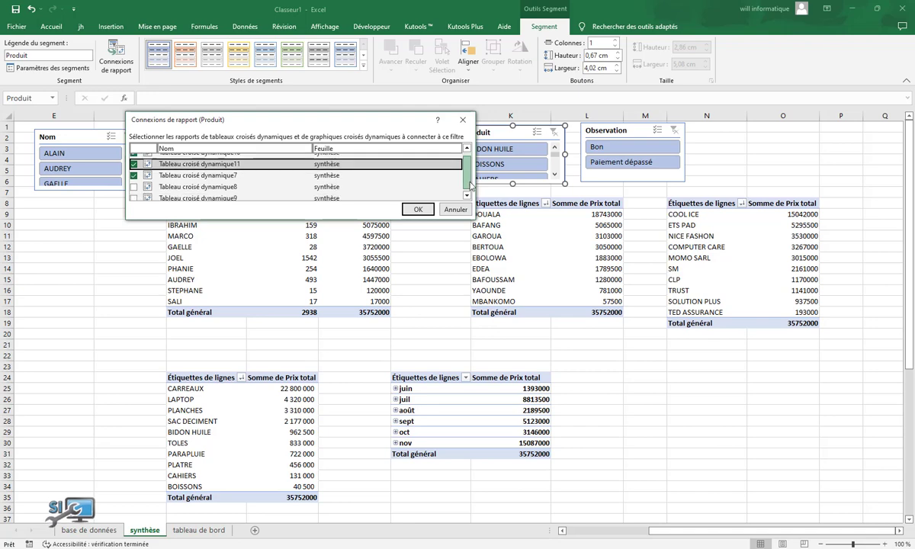
{"action": "left_click", "coordinate": [134, 183]}
{"action": "left_click", "coordinate": [134, 195]}
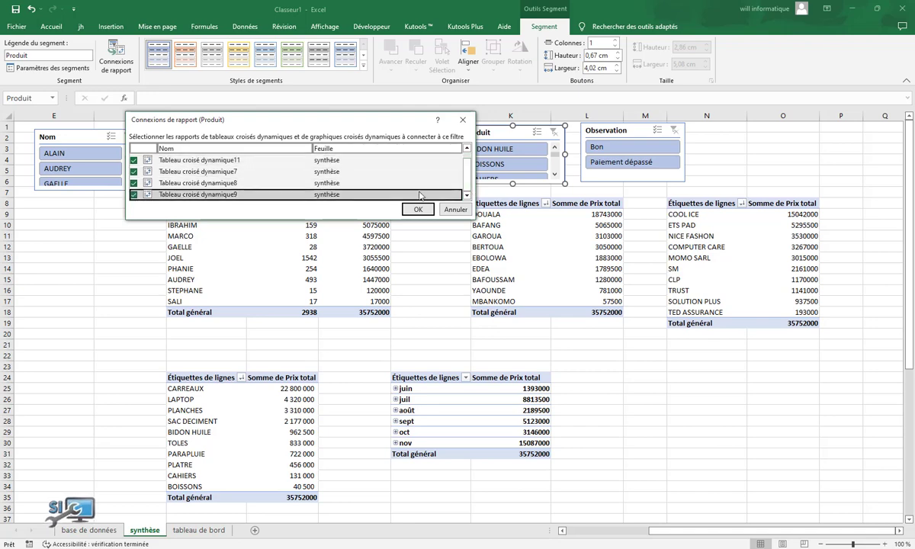
{"action": "left_click", "coordinate": [418, 209]}
- Connect the Observation slicer to Tableau croisé dynamique10, dynamique11, dynamique8 and dynamique9 alongside dynamique7
{"action": "left_click", "coordinate": [610, 131]}
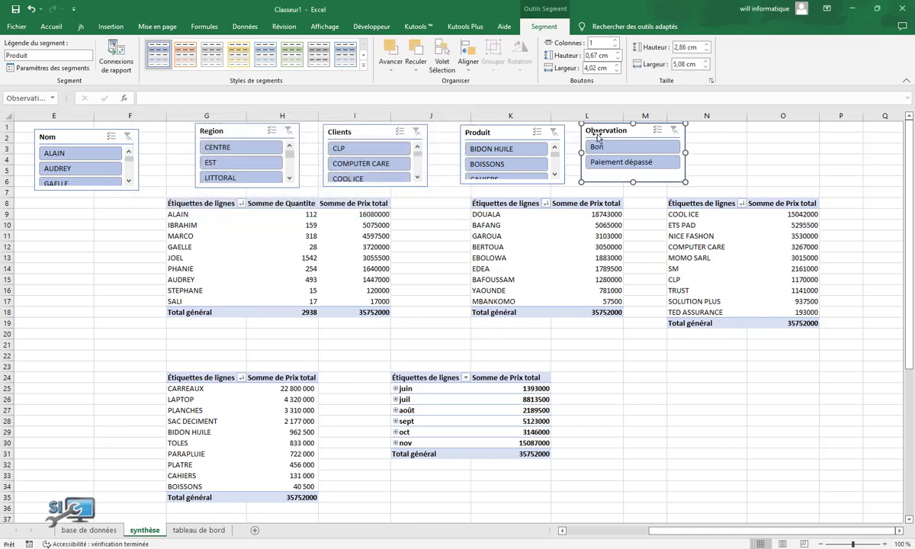
{"action": "left_click", "coordinate": [111, 66]}
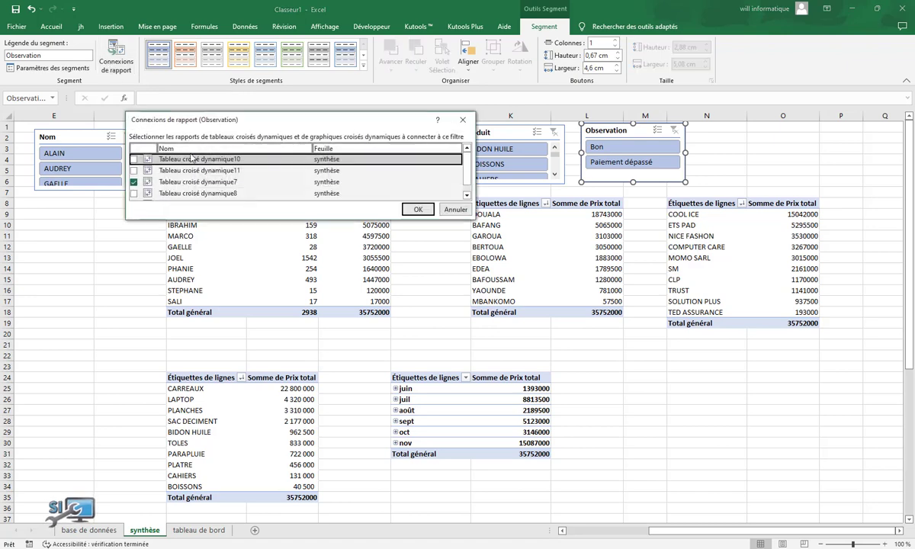
{"action": "left_click", "coordinate": [135, 172]}
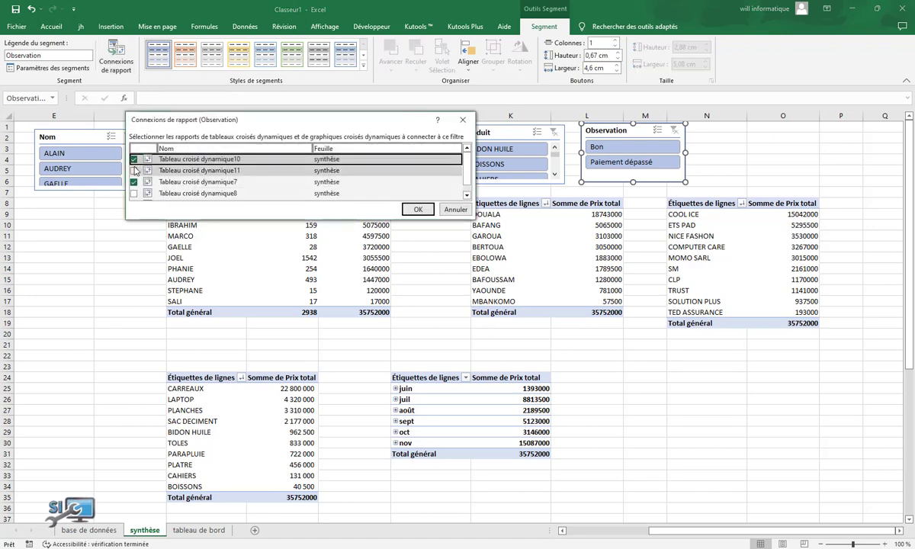
{"action": "left_click_drag", "start_coordinate": [467, 165], "coordinate": [476, 214]}
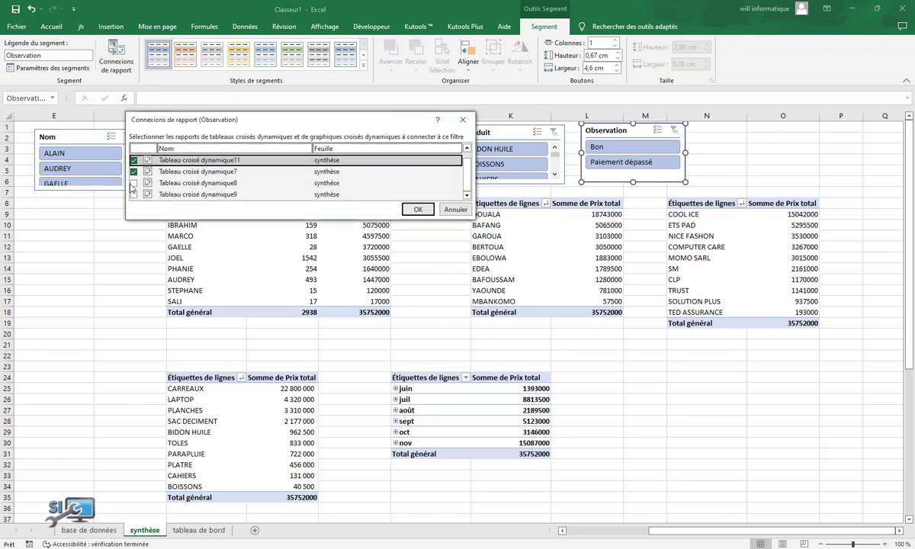
{"action": "left_click", "coordinate": [134, 183]}
{"action": "left_click", "coordinate": [133, 194]}
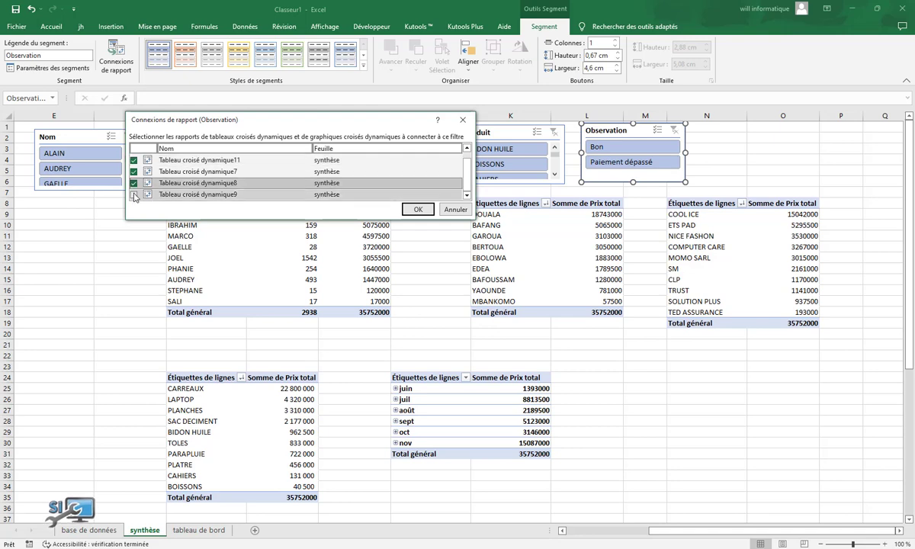
{"action": "left_click", "coordinate": [418, 210]}
{"action": "left_click", "coordinate": [98, 257]}
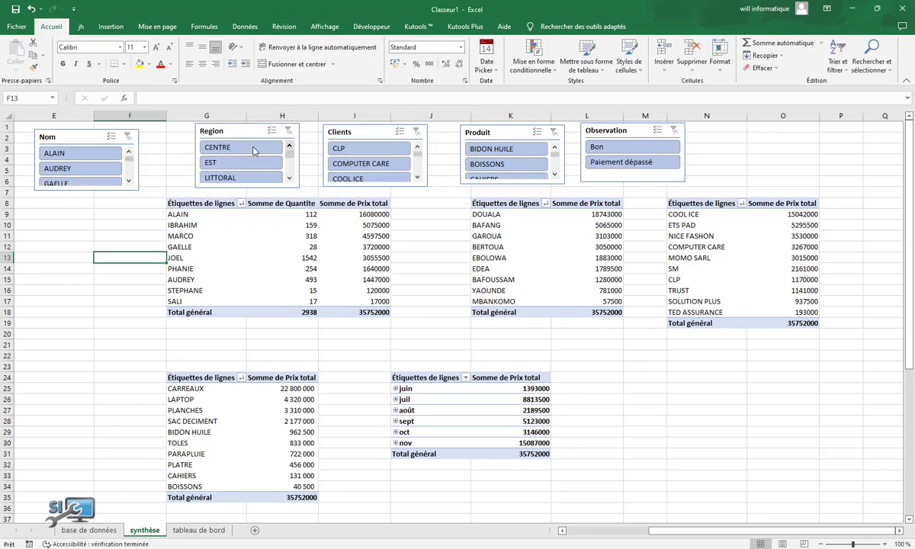
- Filter on the first salesperson in the Nom slicer and also connect the Clients slicer to Tableau croisé dynamique10
{"action": "left_click", "coordinate": [80, 154]}
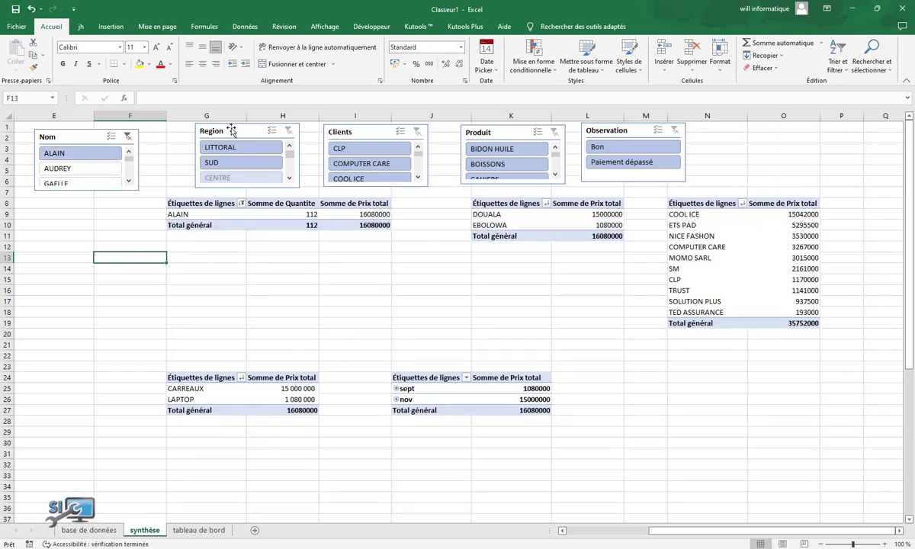
{"action": "left_click", "coordinate": [353, 135]}
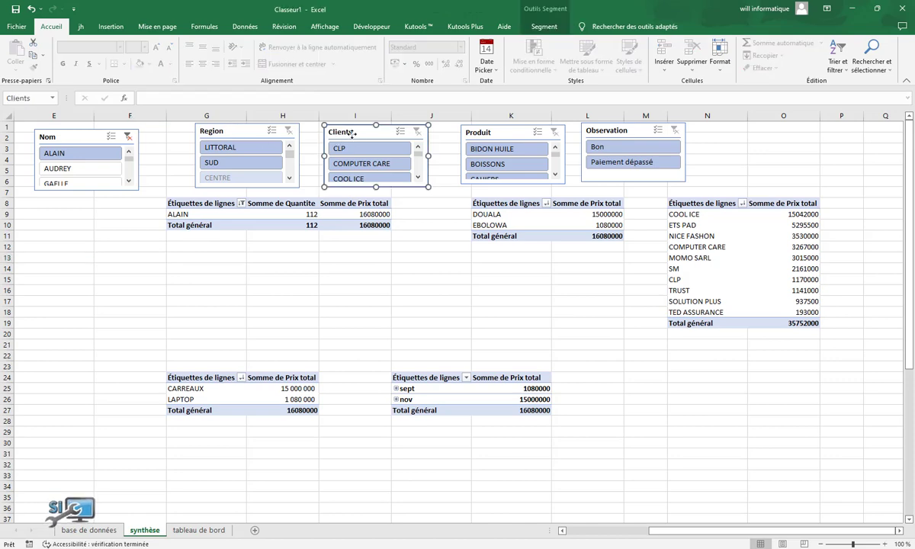
{"action": "left_click", "coordinate": [544, 26]}
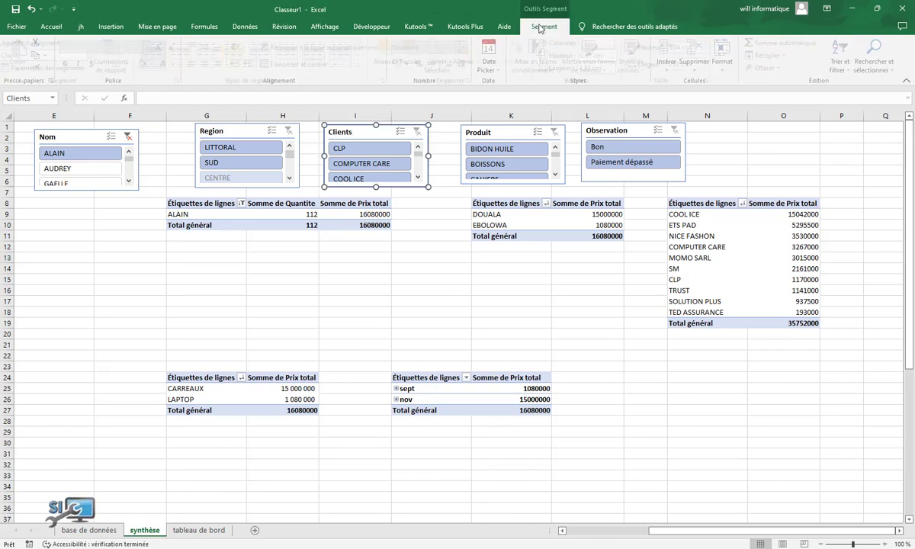
{"action": "left_click", "coordinate": [104, 69]}
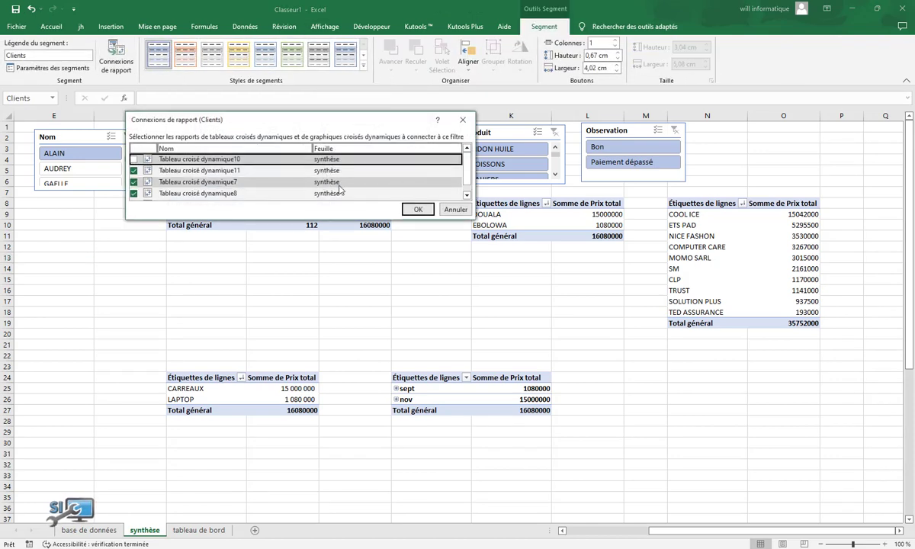
{"action": "left_click", "coordinate": [133, 159]}
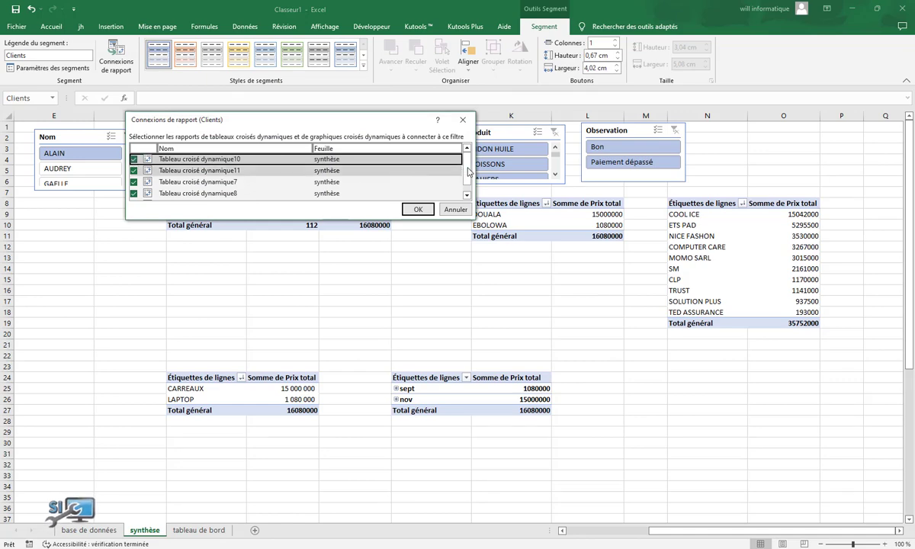
{"action": "left_click", "coordinate": [417, 208]}
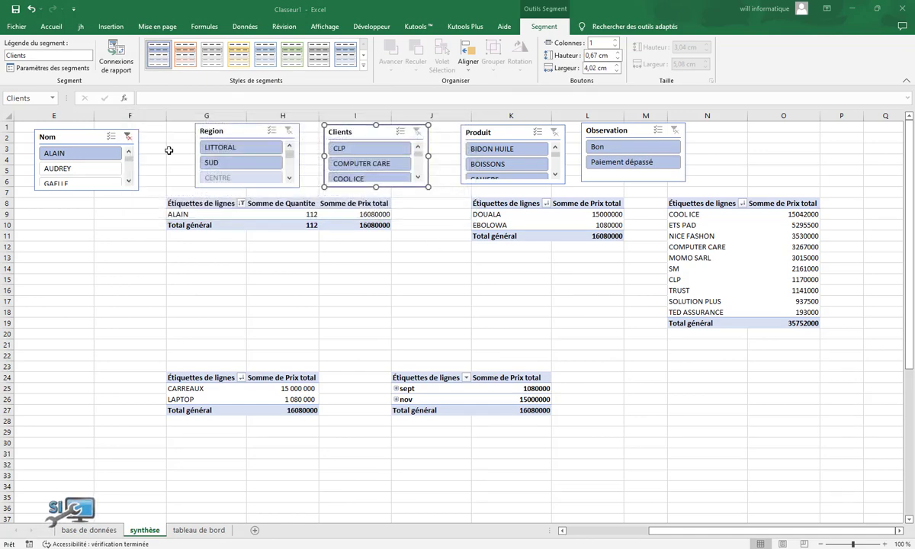
- Test the Nom slicer on its first salesperson and the Region slicer on CENTRE, clearing the filters between tests
{"action": "left_click", "coordinate": [127, 137]}
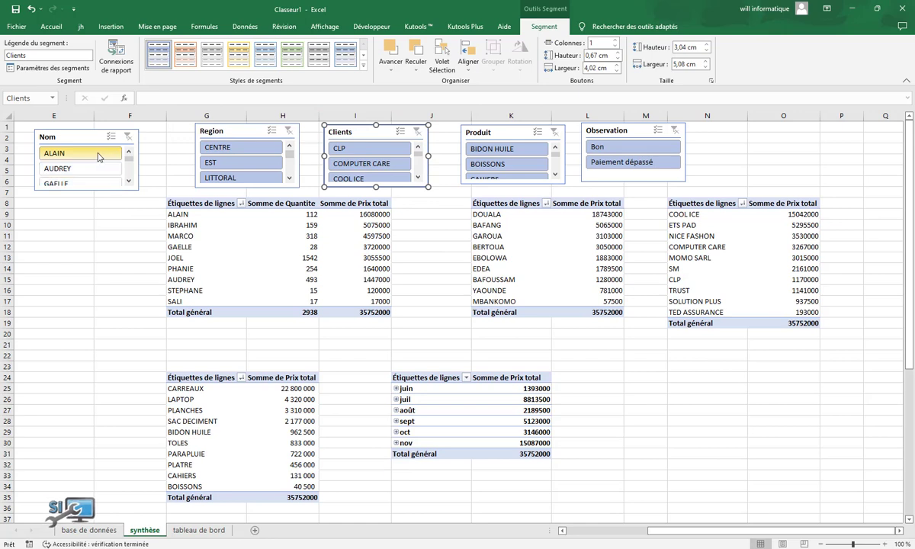
{"action": "left_click", "coordinate": [97, 156]}
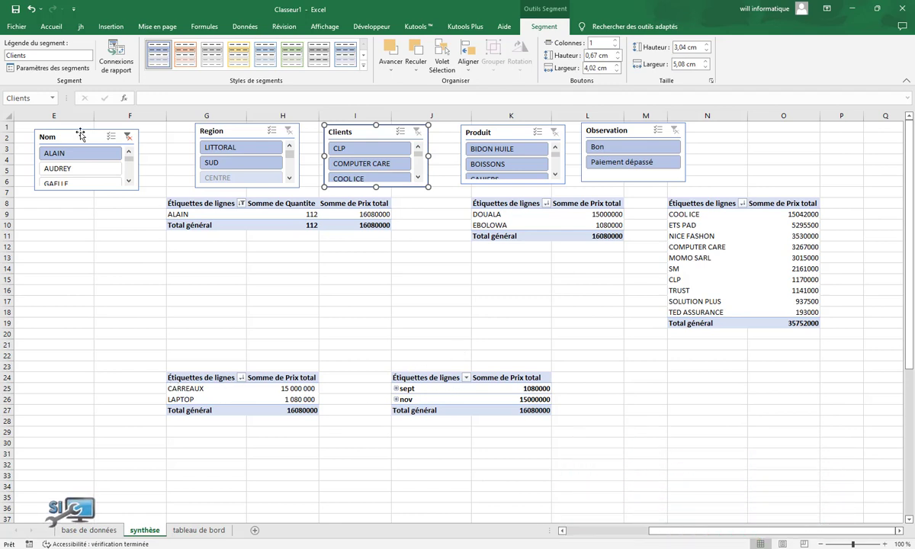
{"action": "left_click", "coordinate": [128, 138]}
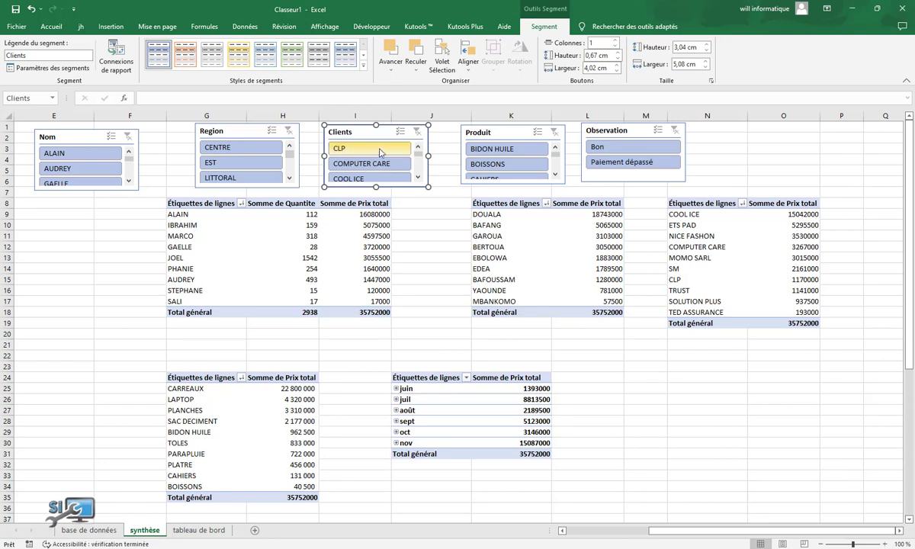
{"action": "left_click", "coordinate": [235, 145]}
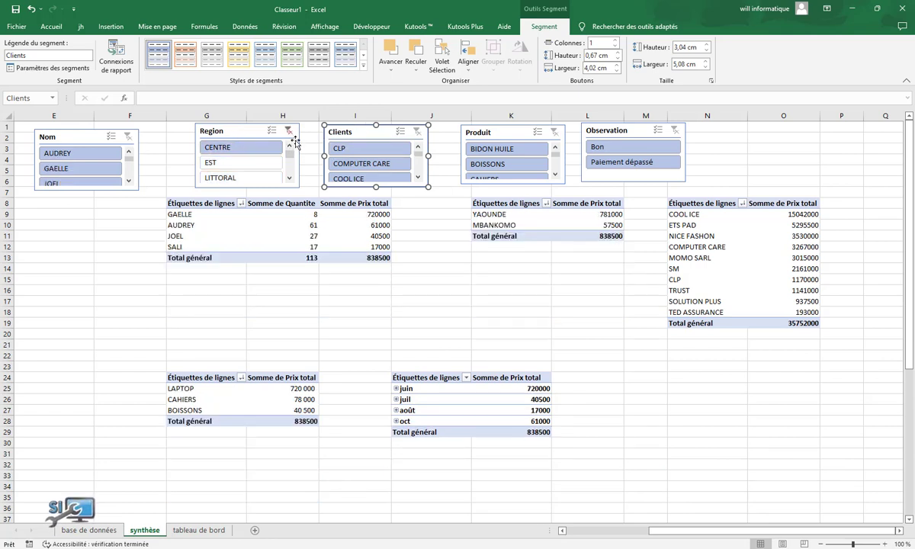
- Add Tableau croisé dynamique9 to the Region slicer's report connections
{"action": "right_click", "coordinate": [242, 136]}
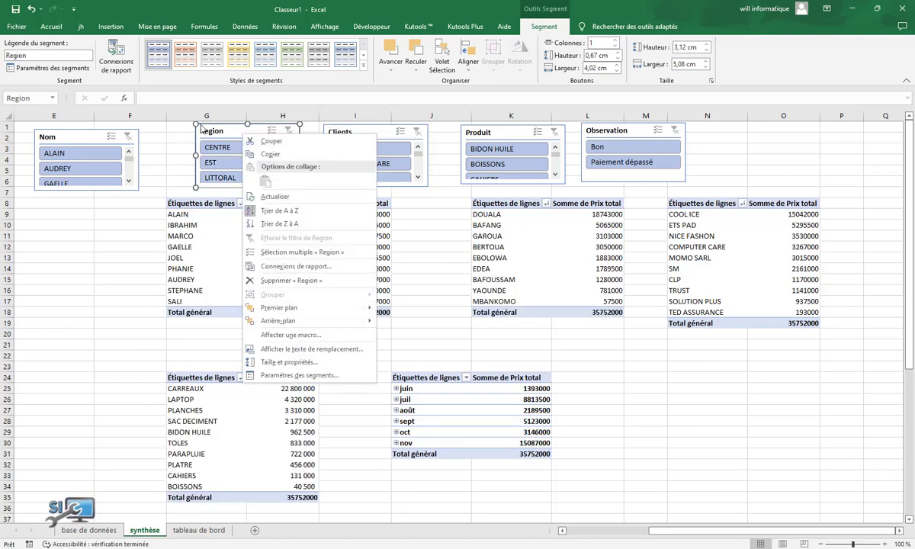
{"action": "left_click", "coordinate": [115, 64]}
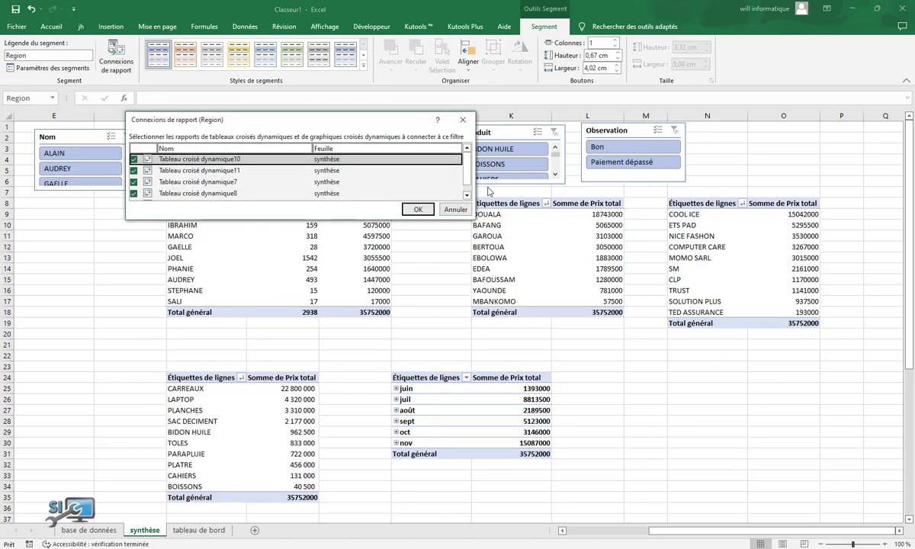
{"action": "left_click_drag", "start_coordinate": [468, 179], "coordinate": [467, 190]}
{"action": "left_click", "coordinate": [232, 196]}
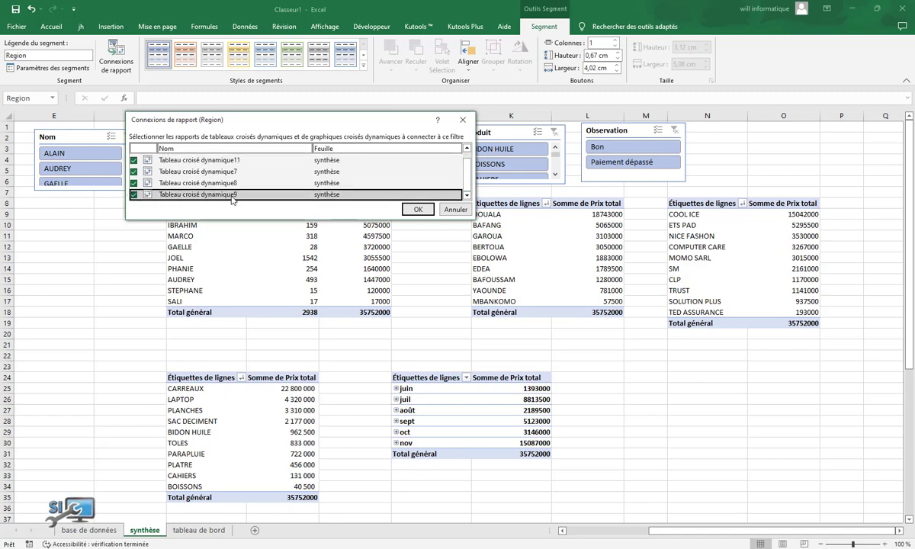
{"action": "left_click", "coordinate": [418, 209]}
- Add Tableau croisé dynamique9 to the Nom slicer's report connections
{"action": "left_click", "coordinate": [85, 137]}
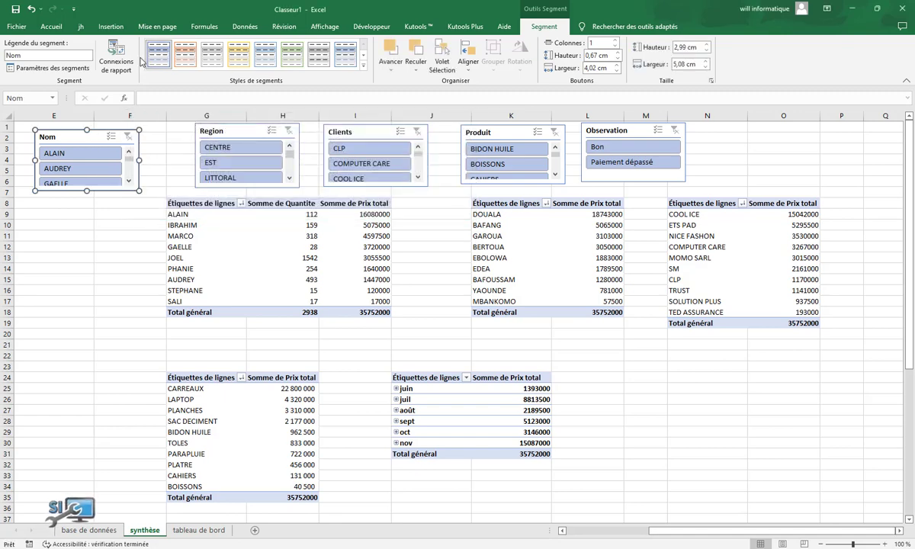
{"action": "left_click", "coordinate": [115, 64]}
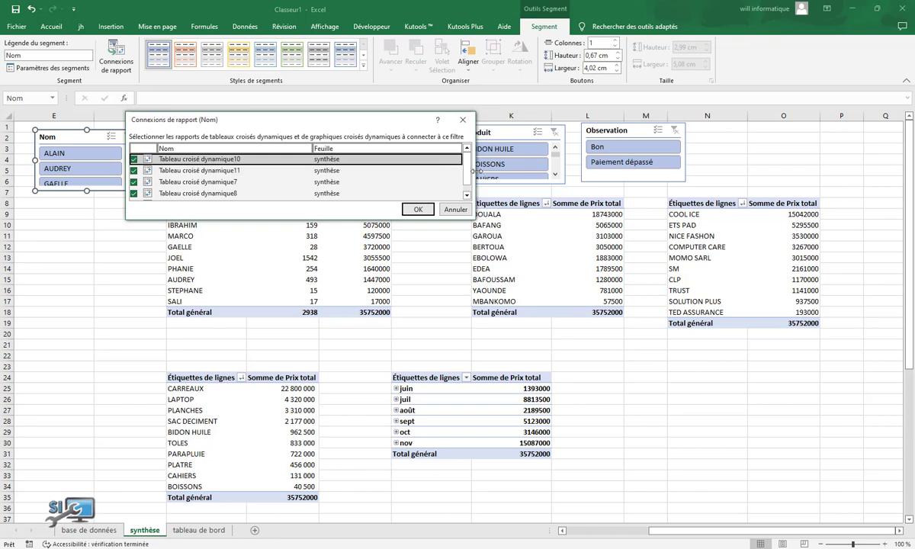
{"action": "left_click_drag", "start_coordinate": [468, 177], "coordinate": [469, 216]}
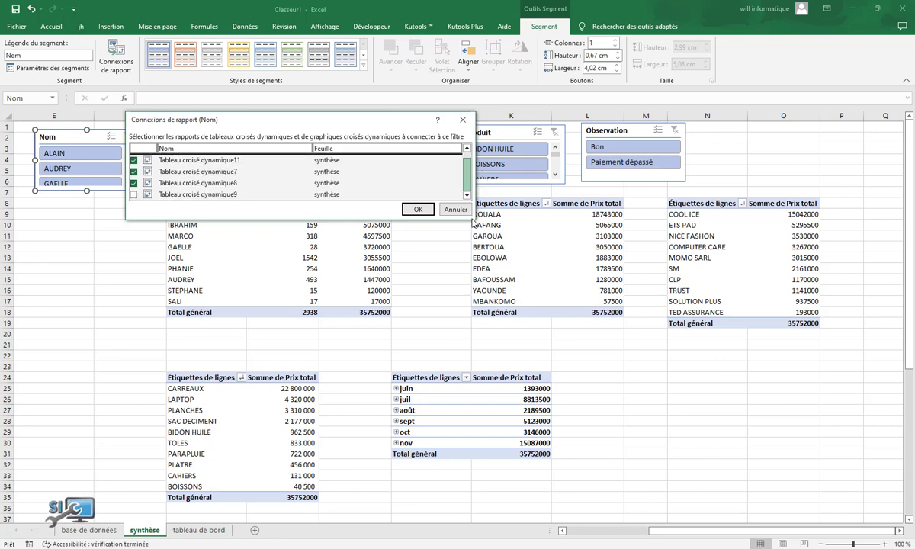
{"action": "left_click", "coordinate": [134, 196]}
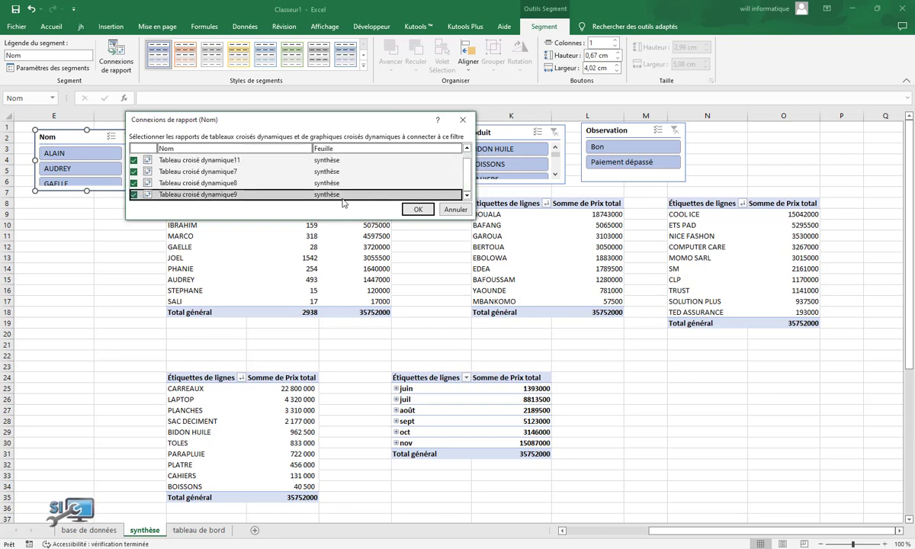
{"action": "left_click", "coordinate": [418, 209]}
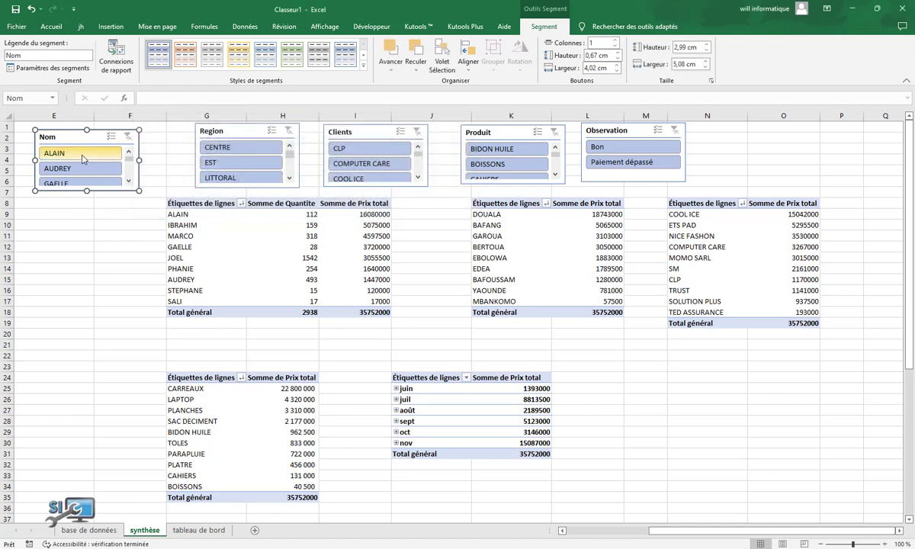
- Test the slicers with the first salesperson in Nom, BIDON HUILE in Produit and Bon in Observation, clearing each filter
{"action": "left_click", "coordinate": [79, 154]}
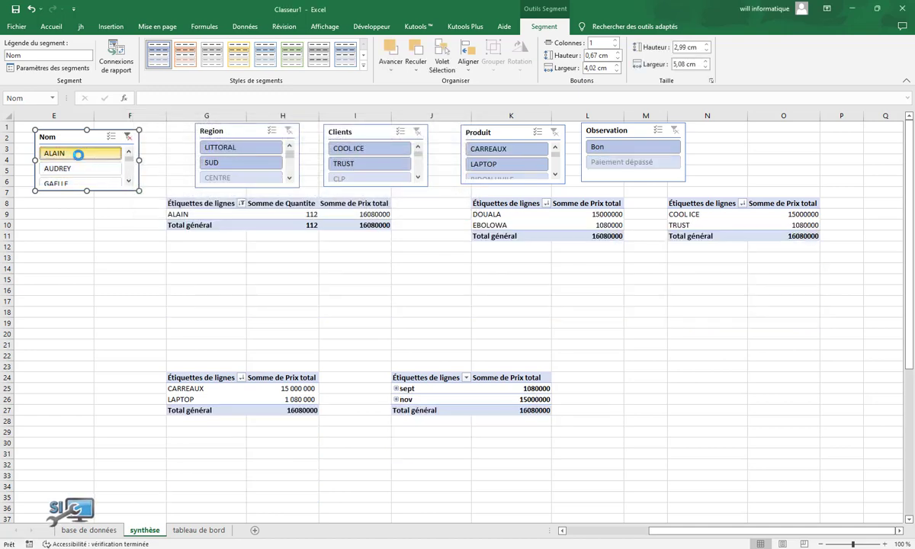
{"action": "left_click", "coordinate": [127, 136]}
{"action": "left_click", "coordinate": [512, 150]}
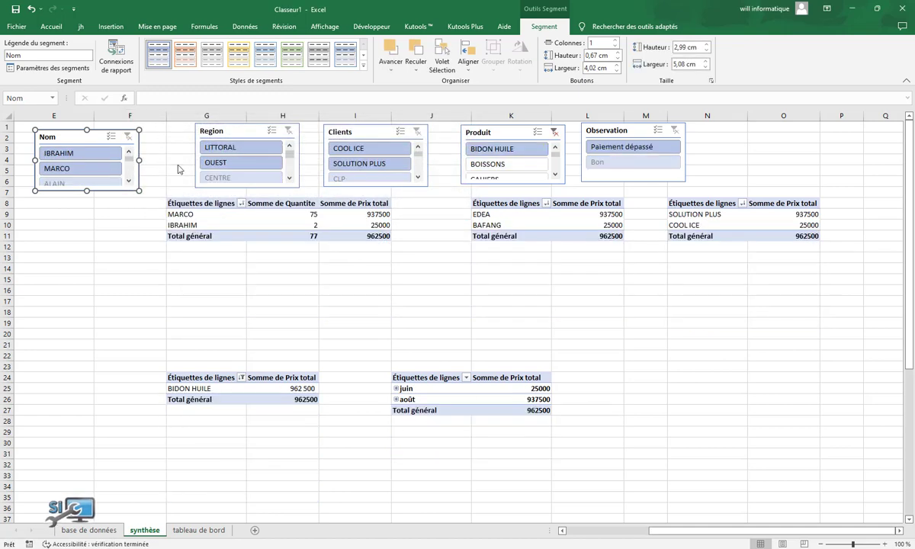
{"action": "left_click", "coordinate": [554, 132]}
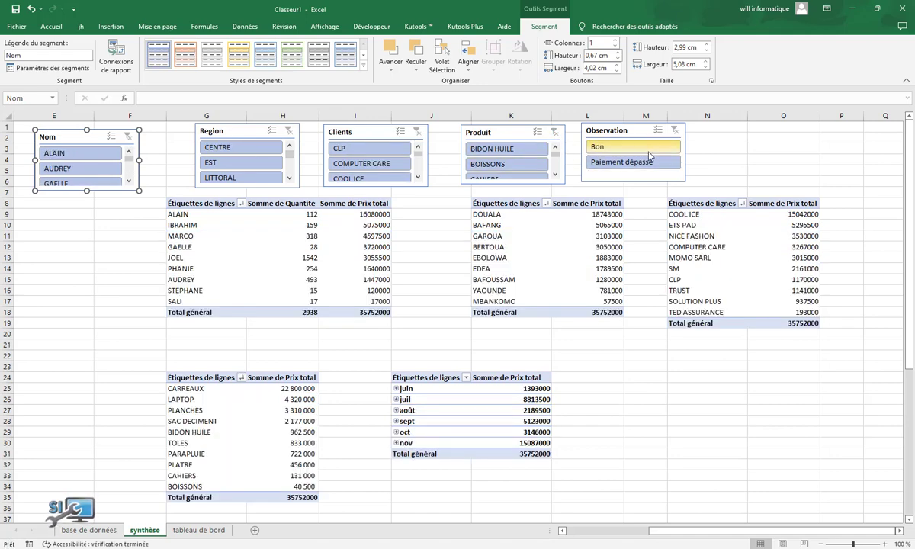
{"action": "left_click", "coordinate": [648, 152]}
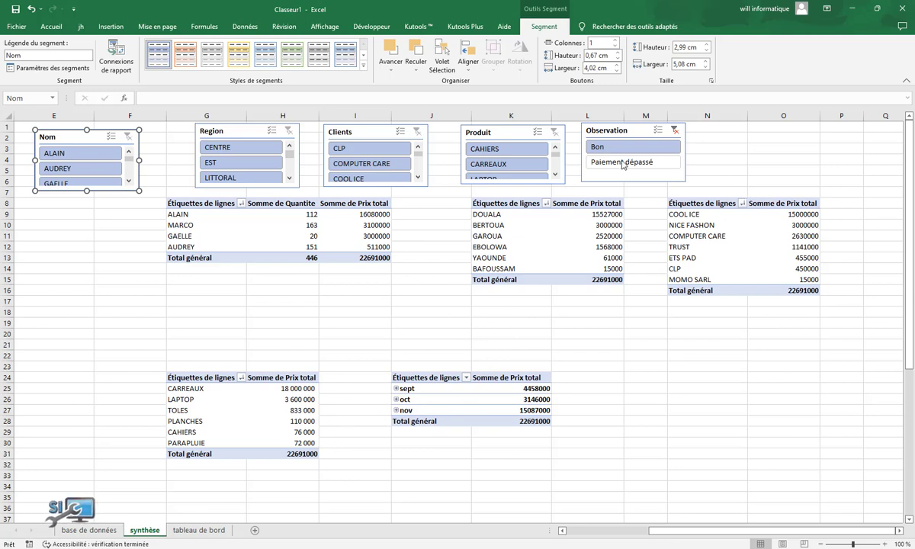
{"action": "left_click", "coordinate": [674, 131]}
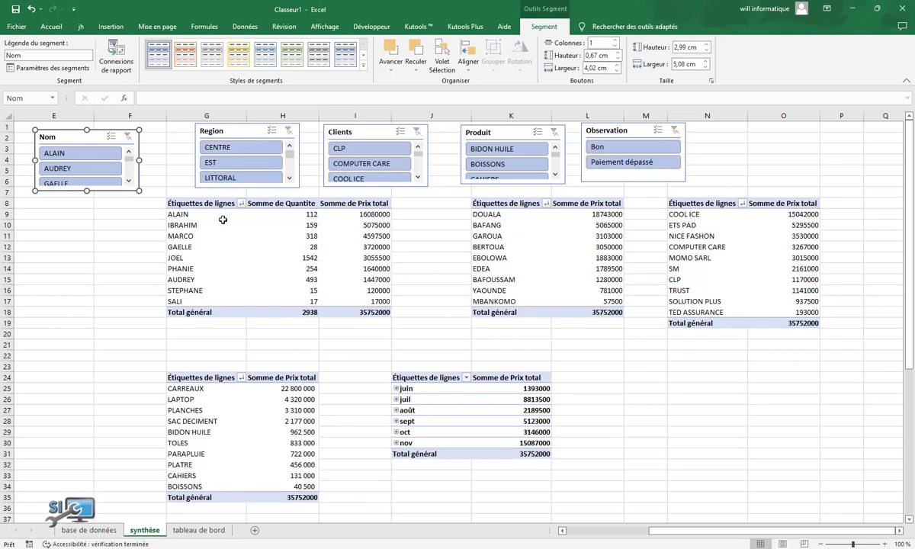
- Insert a combined PivotChart of the salesperson PivotTable, using clustered columns with Somme de Prix total as a line on the secondary axis
{"action": "left_click_drag", "start_coordinate": [190, 217], "coordinate": [359, 297]}
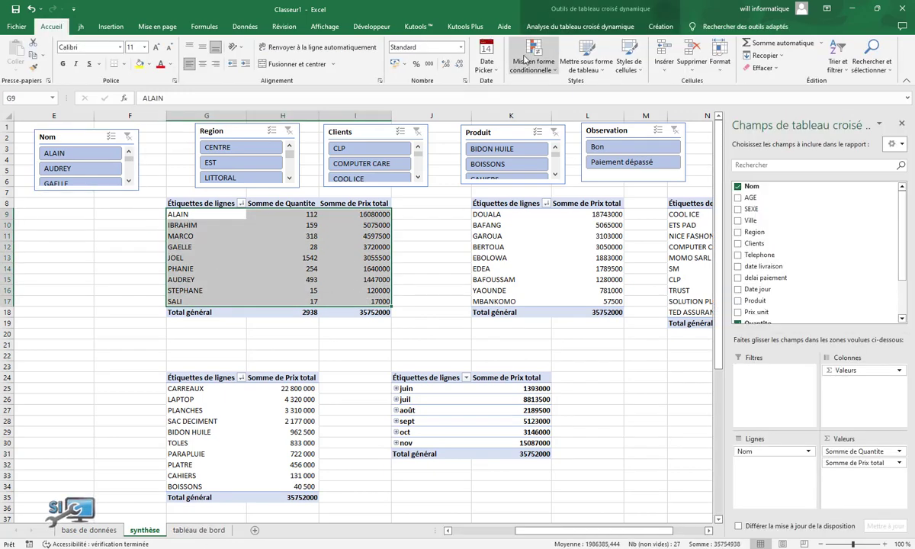
{"action": "left_click", "coordinate": [576, 26]}
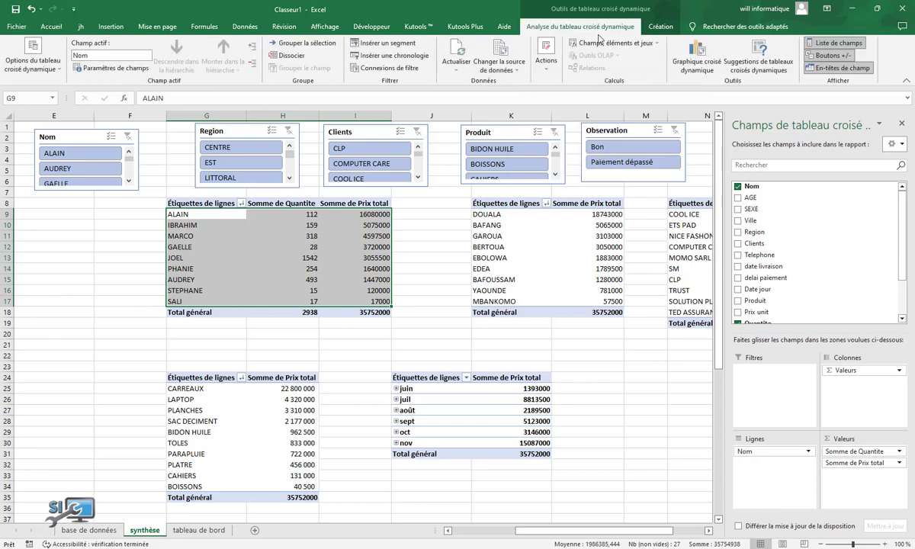
{"action": "left_click", "coordinate": [707, 69]}
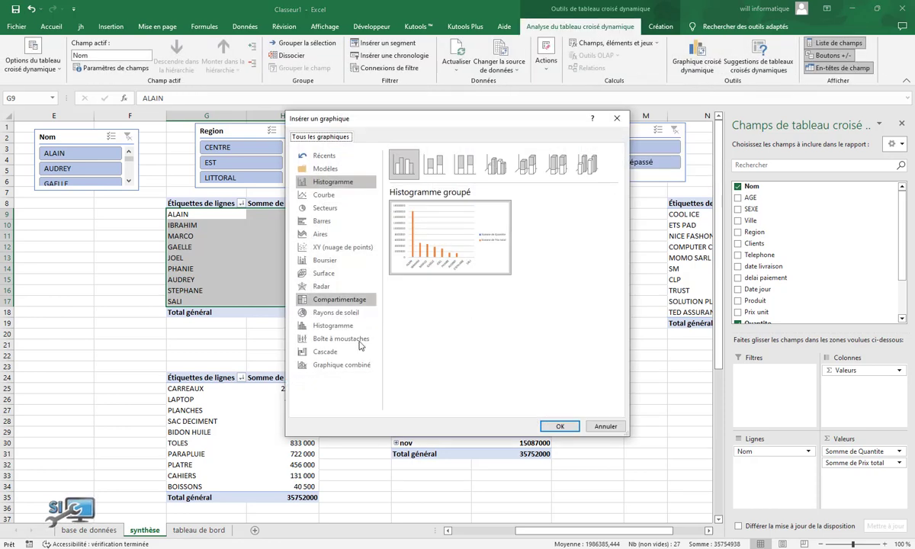
{"action": "left_click", "coordinate": [339, 364]}
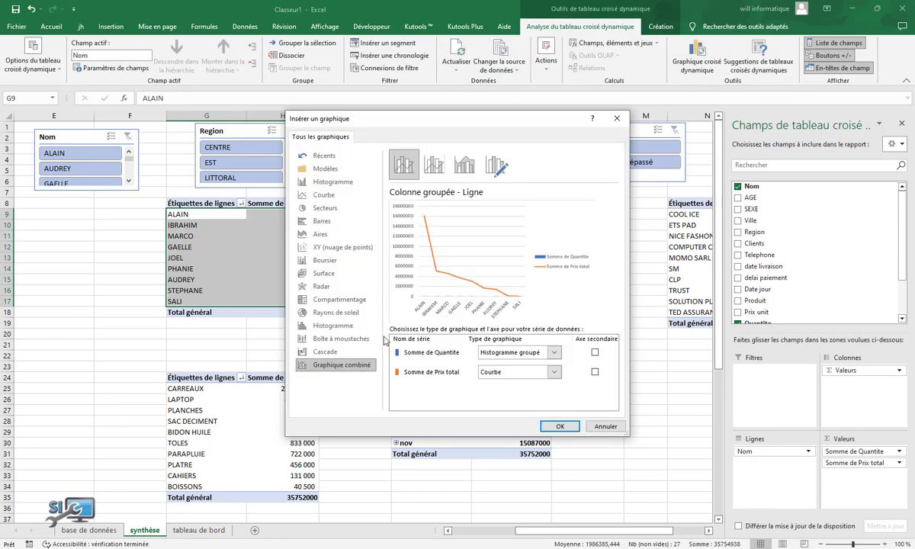
{"action": "left_click", "coordinate": [435, 165]}
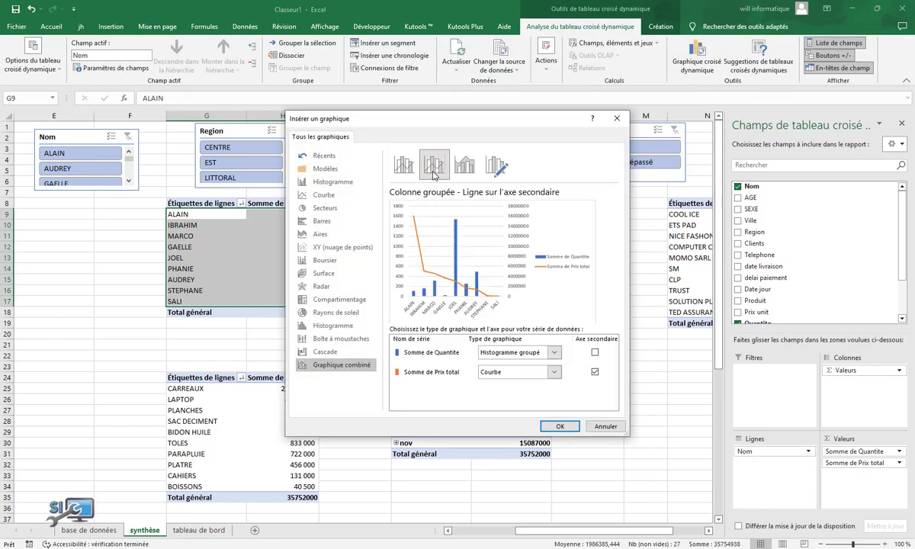
{"action": "left_click", "coordinate": [559, 427]}
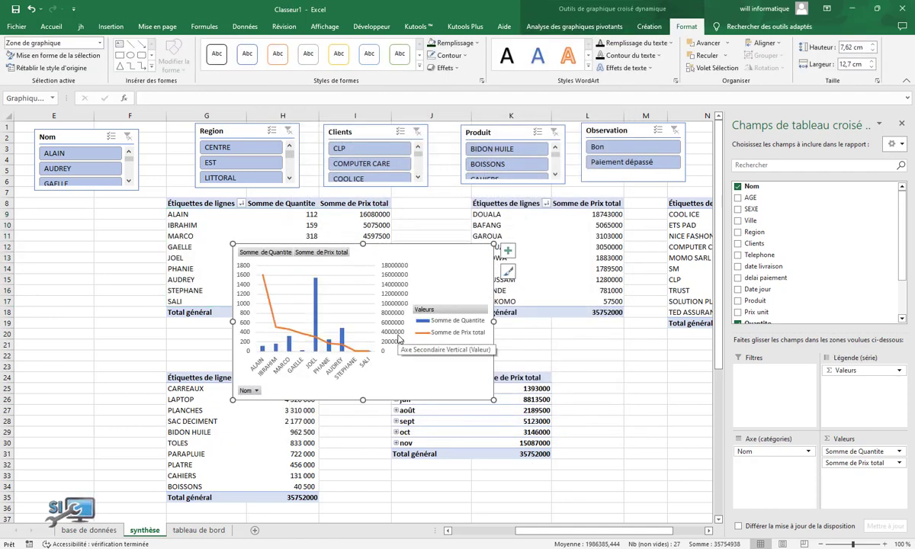
- Move the combined PivotChart from the synthèse sheet to the tableau de bord sheet, placing it around A9:G22
{"action": "key", "text": "Delete"}
{"action": "left_click", "coordinate": [174, 529]}
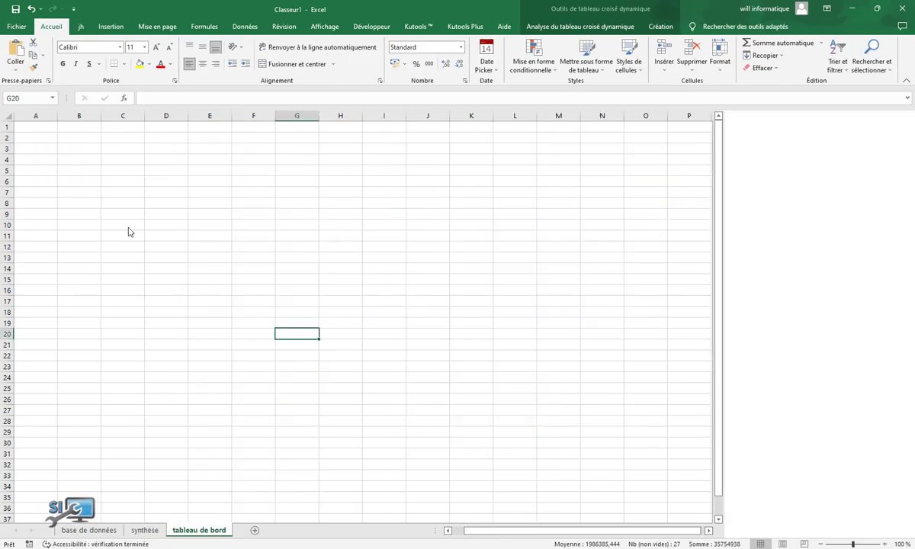
{"action": "left_click", "coordinate": [46, 140]}
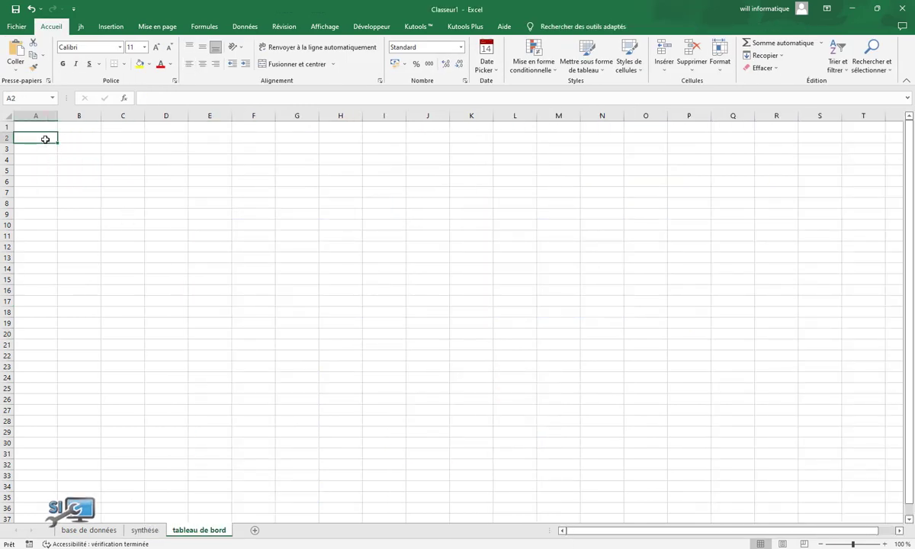
{"action": "key", "text": "ctrl+v"}
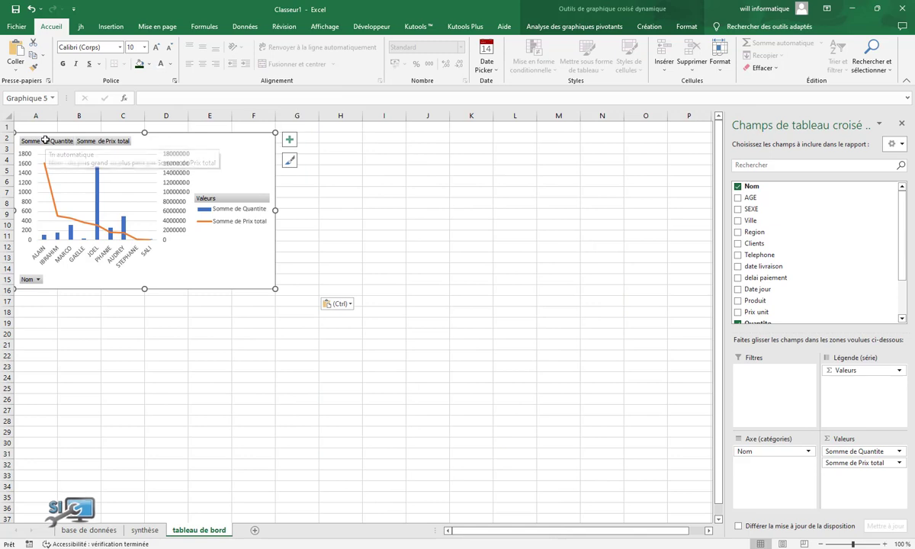
{"action": "left_click_drag", "start_coordinate": [151, 138], "coordinate": [152, 204]}
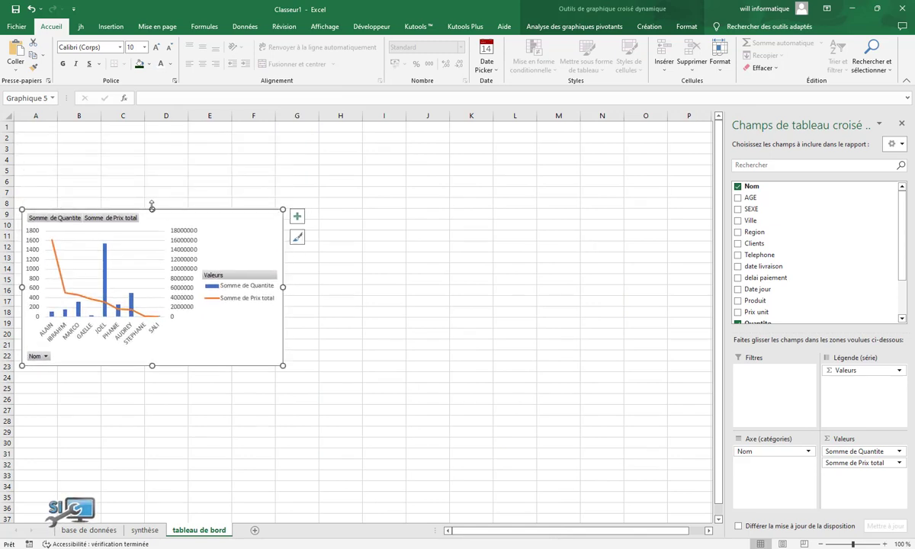
- Insert a pie PivotChart (Secteurs) from the Ville PivotTable on the synthèse sheet
{"action": "left_click", "coordinate": [160, 531]}
{"action": "left_click_drag", "start_coordinate": [488, 216], "coordinate": [583, 301]}
{"action": "left_click", "coordinate": [571, 28]}
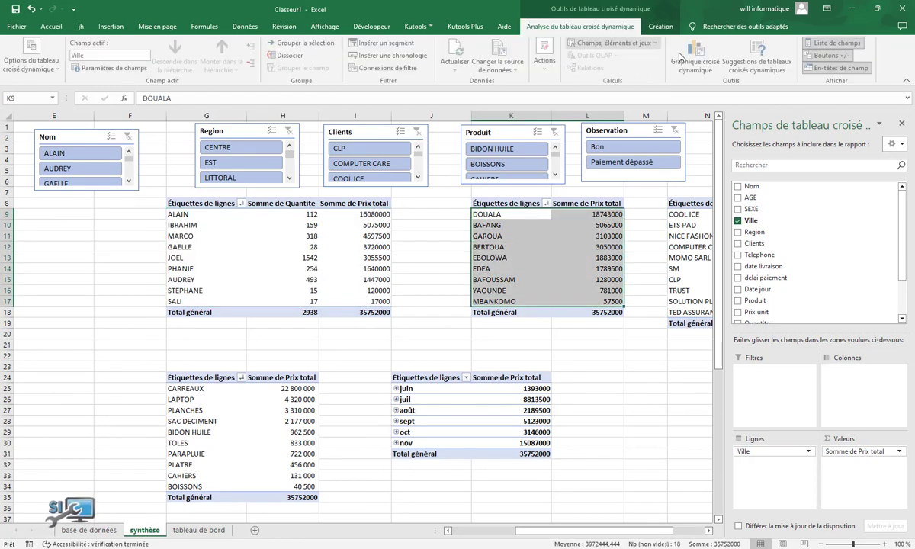
{"action": "left_click", "coordinate": [696, 57]}
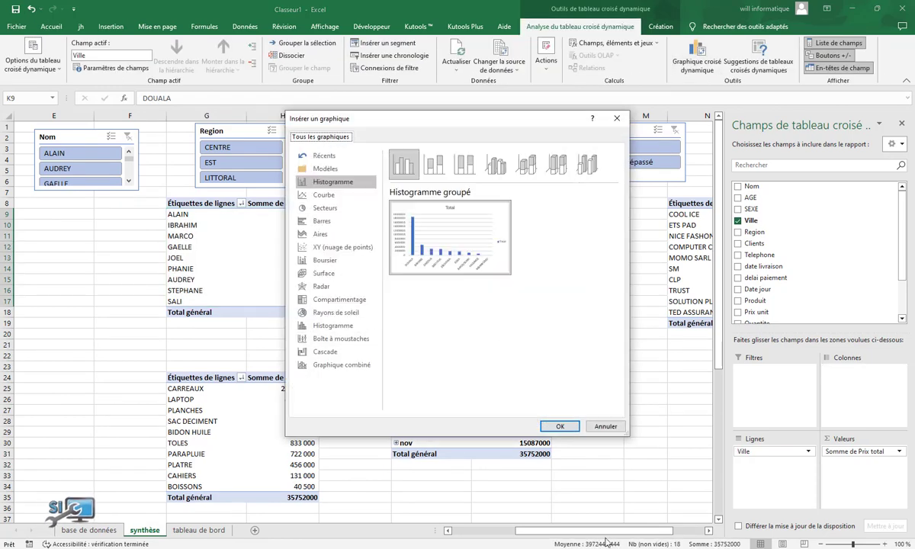
{"action": "left_click", "coordinate": [324, 207]}
{"action": "left_click", "coordinate": [561, 426]}
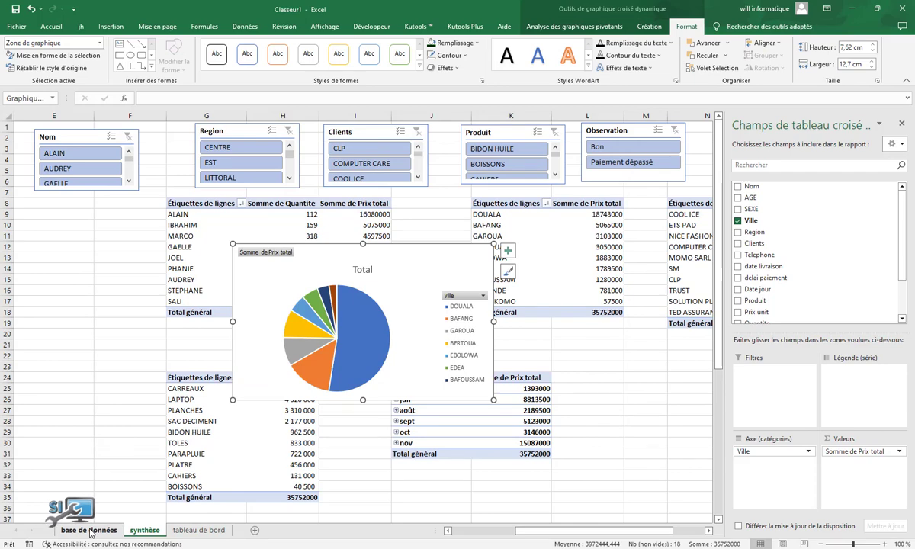
- Move the city pie chart from the synthèse sheet to the tableau de bord sheet, placing it at I9
{"action": "key", "text": "Delete"}
{"action": "left_click", "coordinate": [198, 530]}
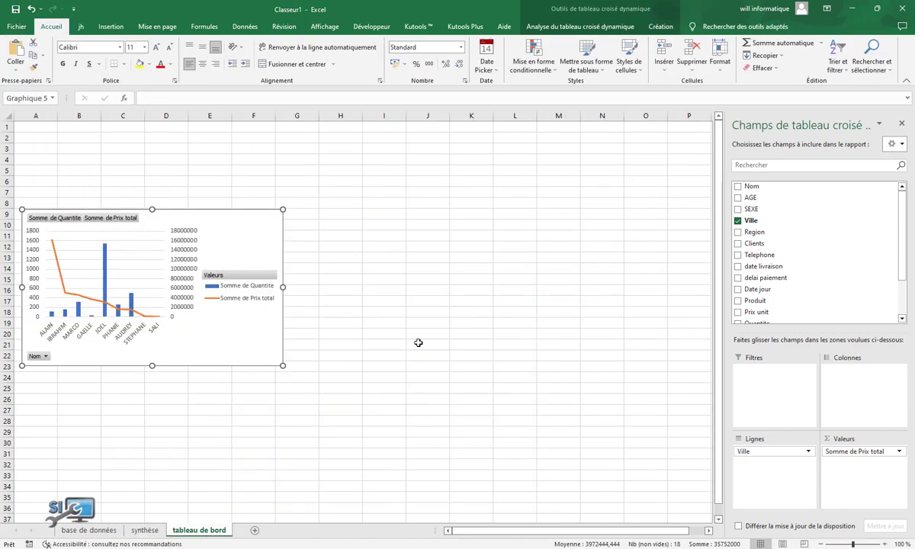
{"action": "left_click", "coordinate": [372, 218]}
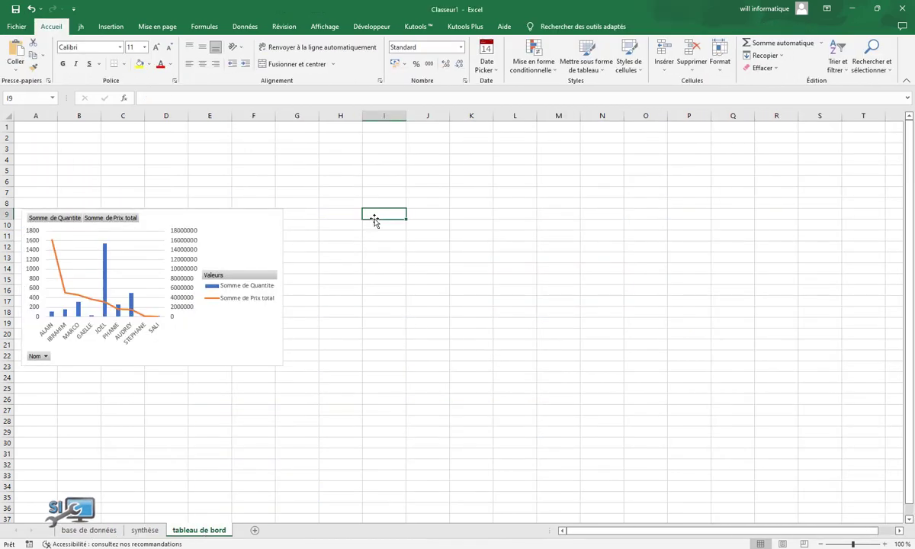
{"action": "key", "text": "ctrl+v"}
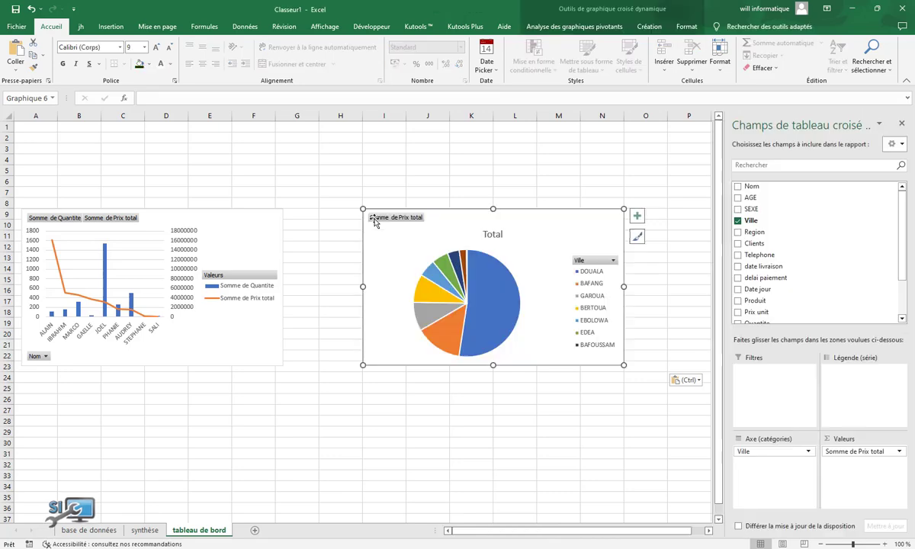
- Insert a bar PivotChart (Barres) from the Clients PivotTable on the synthèse sheet
{"action": "left_click", "coordinate": [144, 530]}
{"action": "left_click", "coordinate": [688, 248]}
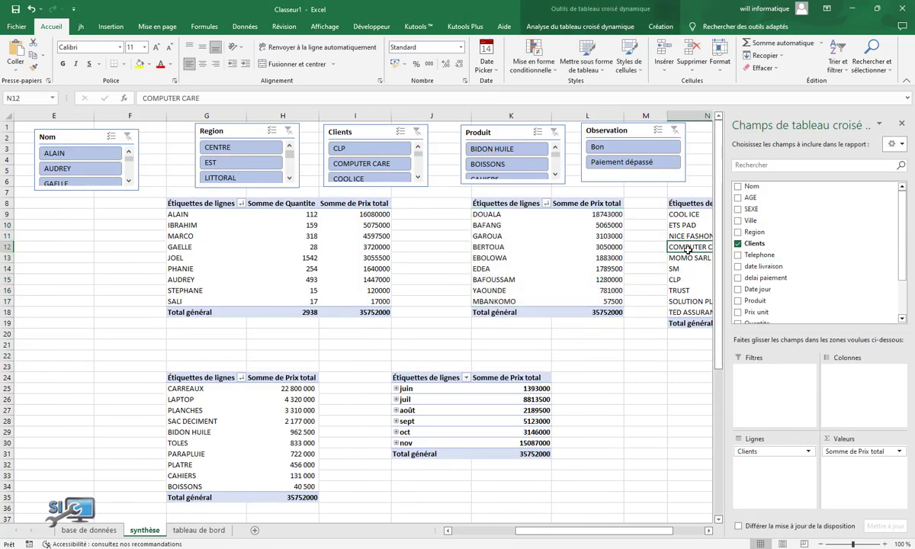
{"action": "left_click", "coordinate": [580, 27]}
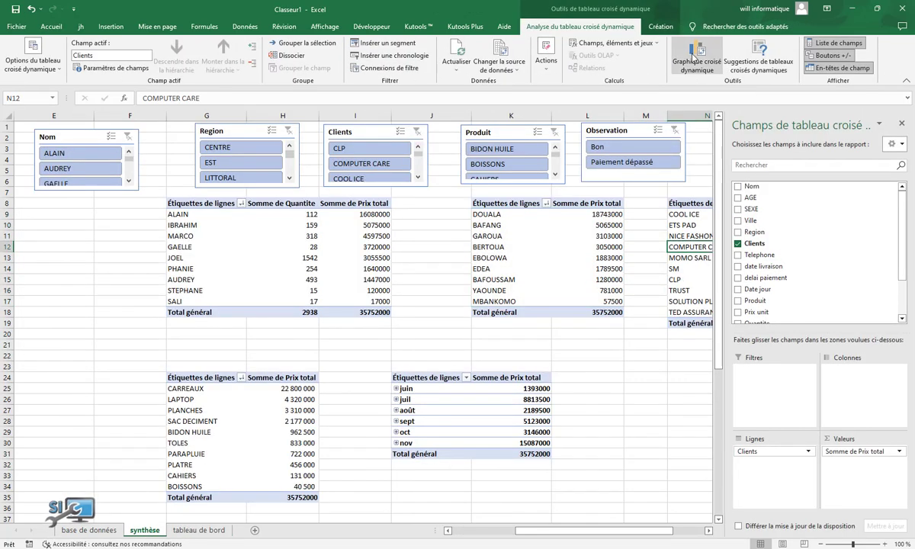
{"action": "left_click", "coordinate": [695, 55]}
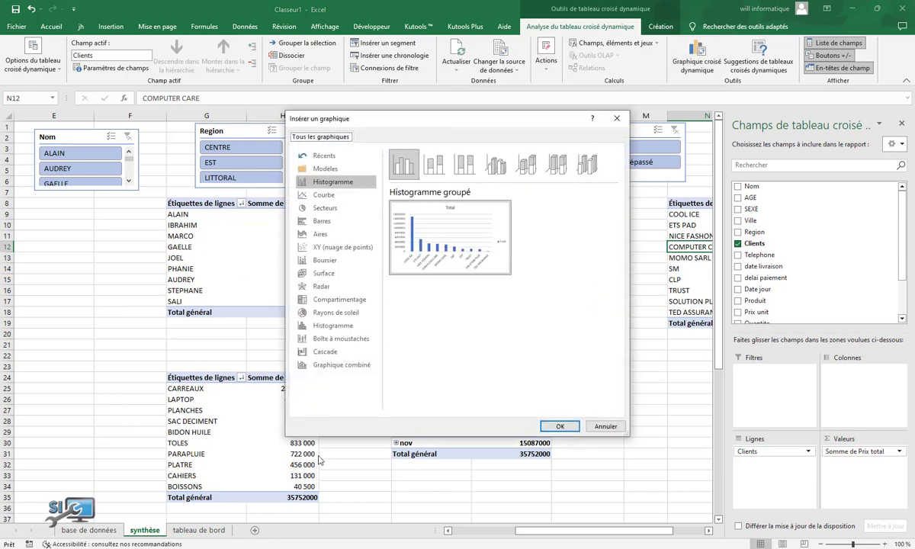
{"action": "left_click", "coordinate": [322, 220]}
{"action": "left_click", "coordinate": [561, 428]}
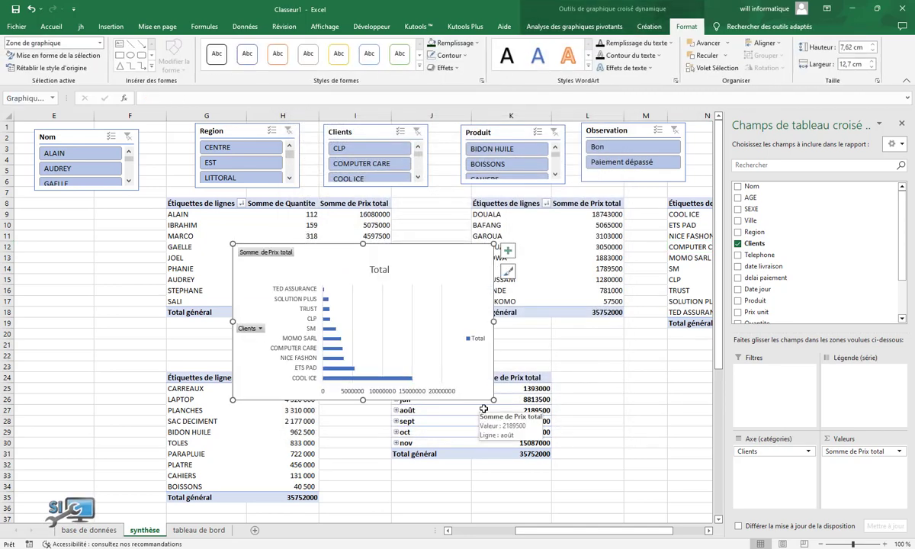
- Move the client bar chart from the synthèse sheet to the tableau de bord sheet, placing it at C28
{"action": "key", "text": "Delete"}
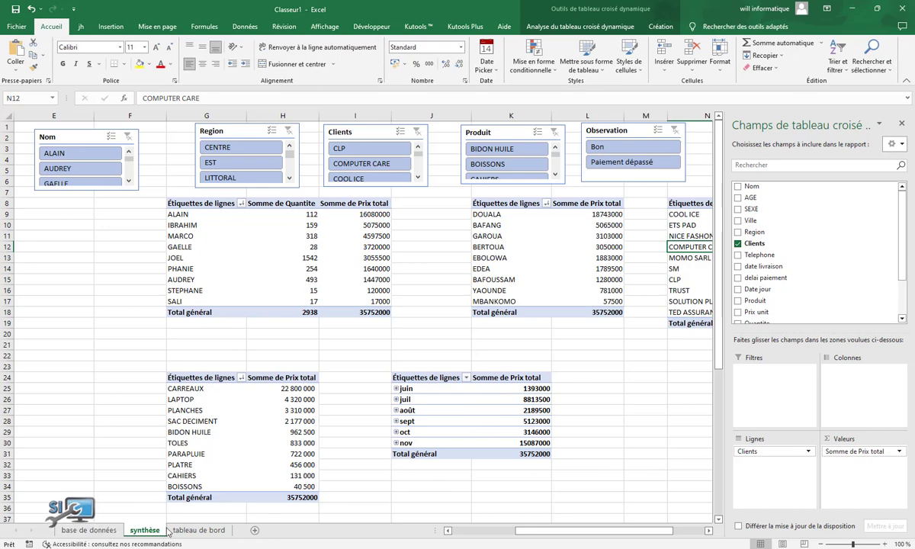
{"action": "left_click", "coordinate": [169, 531]}
{"action": "left_click", "coordinate": [140, 420]}
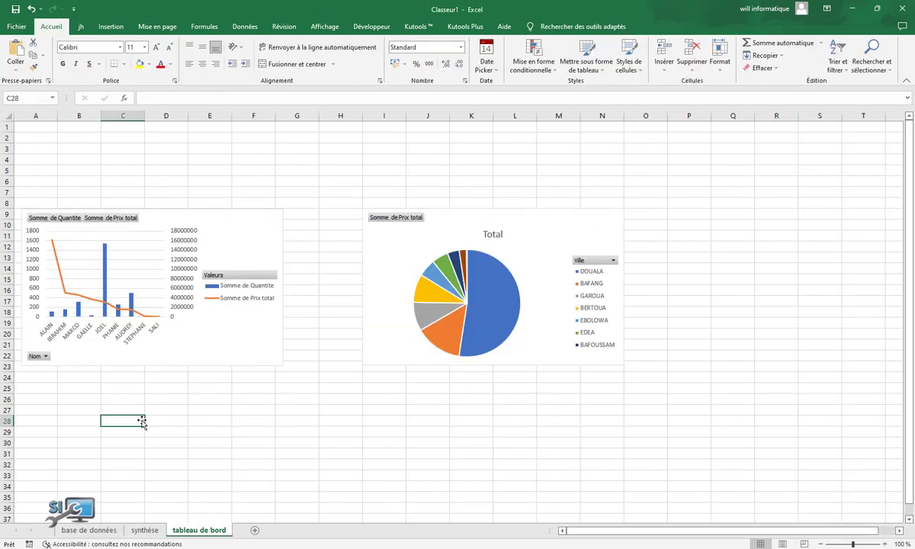
{"action": "key", "text": "ctrl+v"}
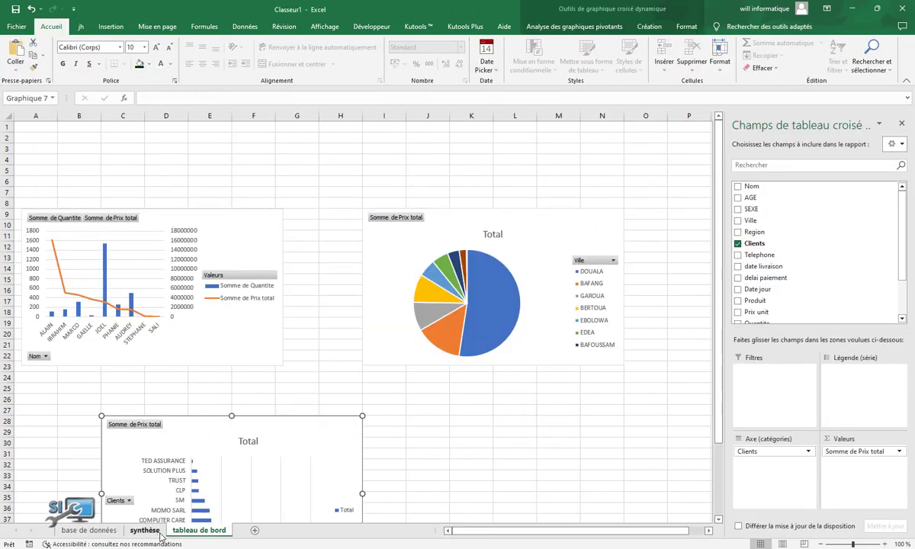
- Insert a line PivotChart (Courbe) from the monthly delivery-date PivotTable on the synthèse sheet
{"action": "left_click", "coordinate": [156, 533]}
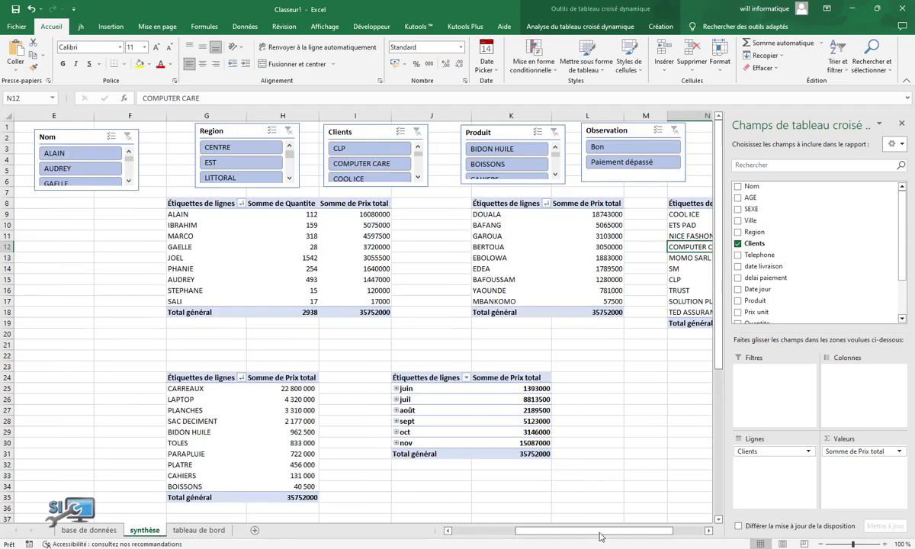
{"action": "left_click_drag", "start_coordinate": [600, 536], "coordinate": [630, 536]}
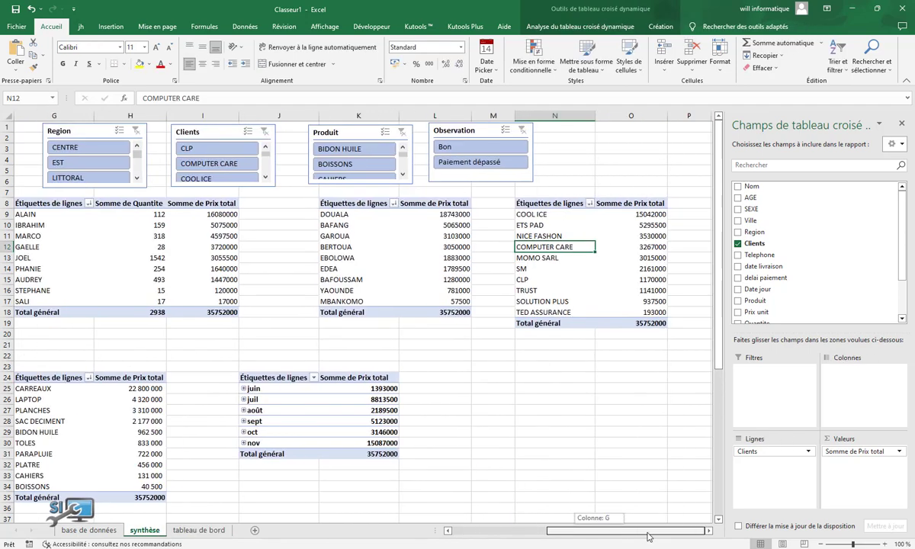
{"action": "left_click", "coordinate": [262, 390]}
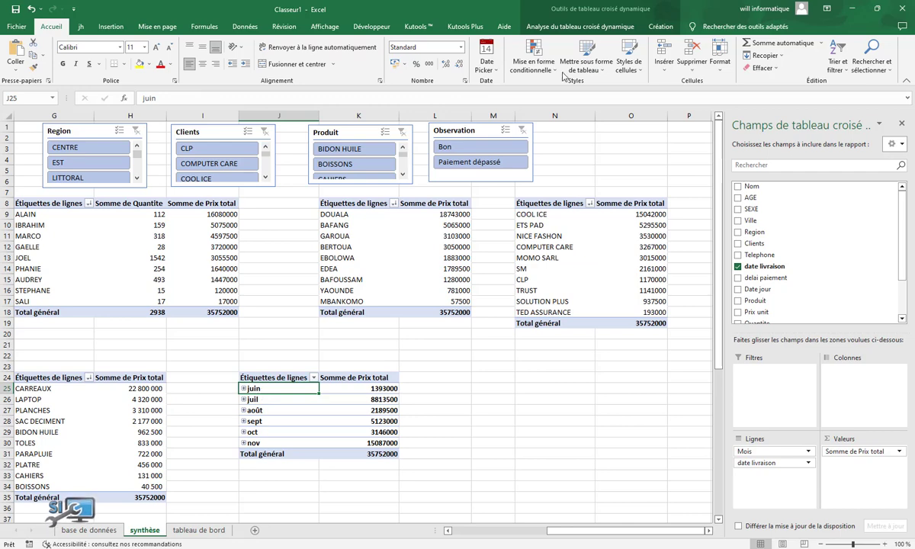
{"action": "left_click", "coordinate": [547, 27]}
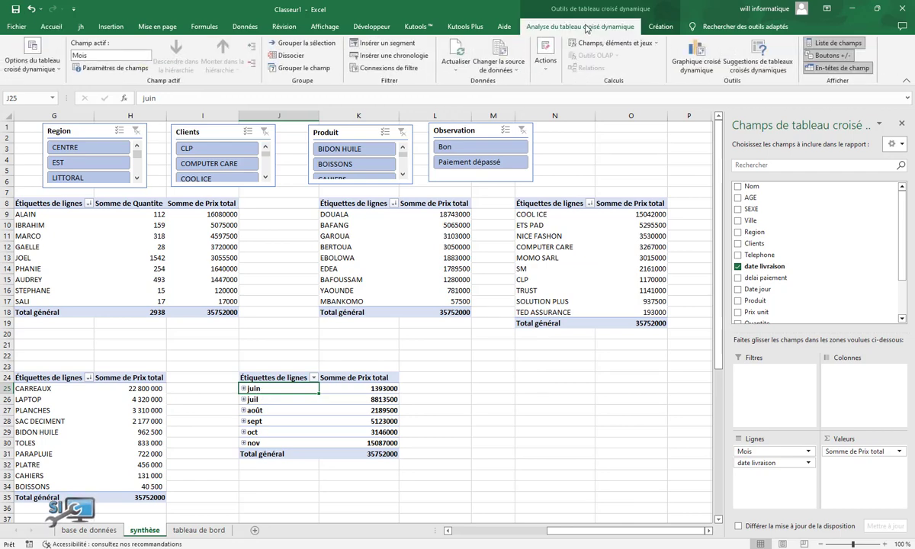
{"action": "left_click", "coordinate": [697, 67]}
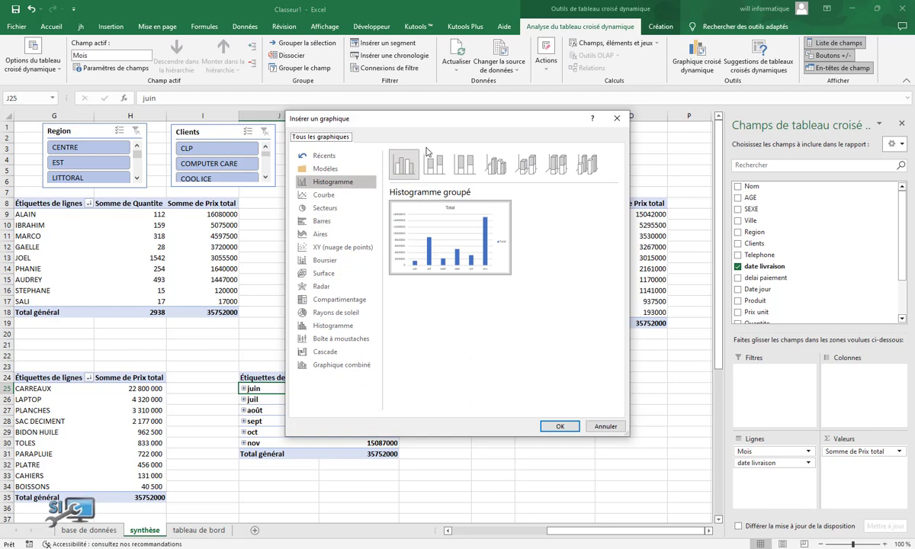
{"action": "left_click", "coordinate": [337, 197]}
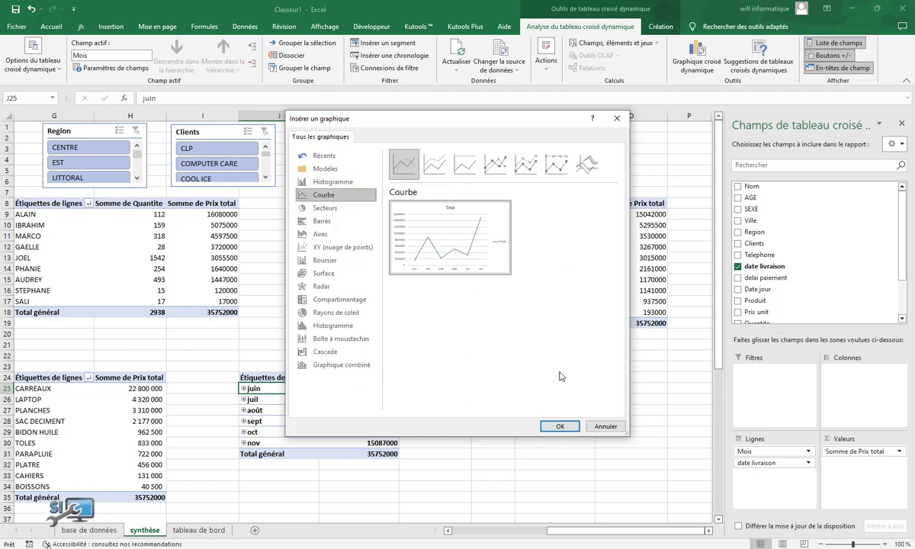
{"action": "left_click", "coordinate": [559, 427]}
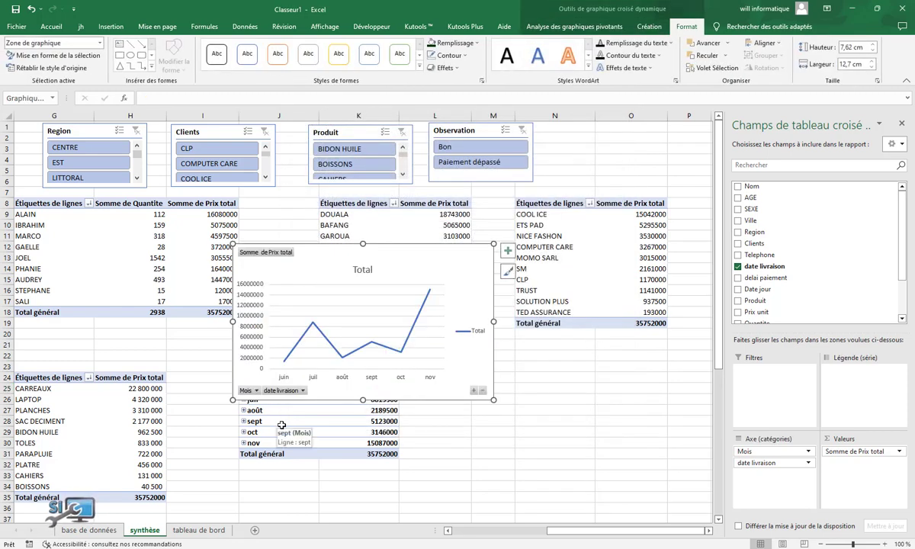
- Move the monthly line chart from the synthèse sheet to the tableau de bord sheet, placing it at J29
{"action": "key", "text": "Delete"}
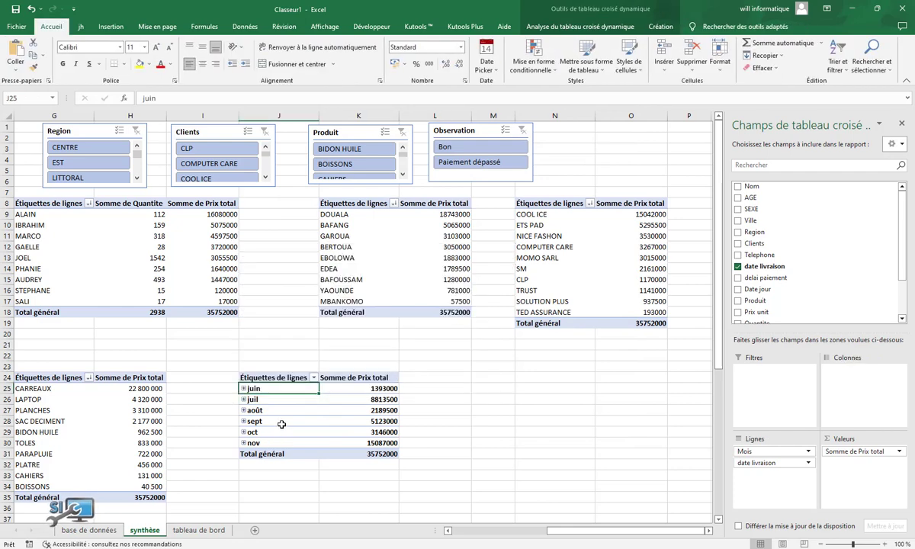
{"action": "left_click", "coordinate": [199, 530]}
{"action": "left_click", "coordinate": [431, 433]}
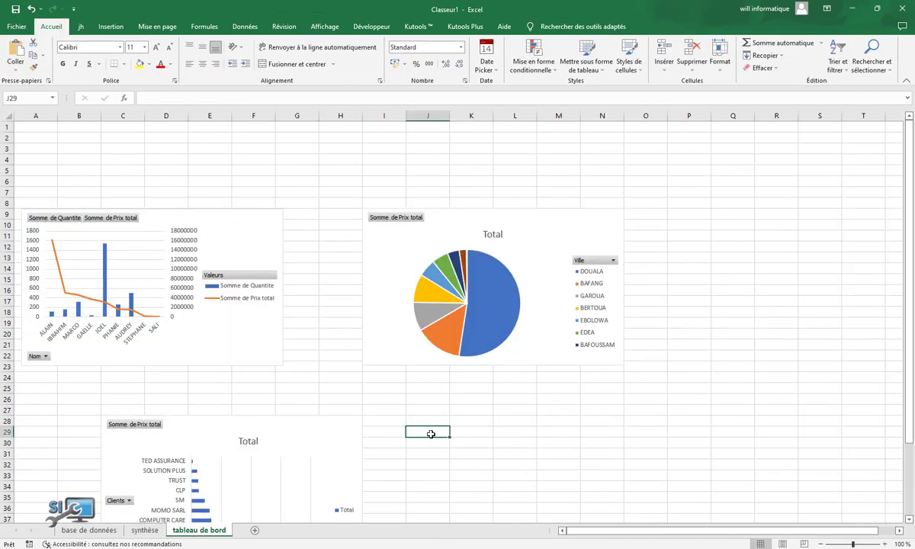
{"action": "key", "text": "ctrl+v"}
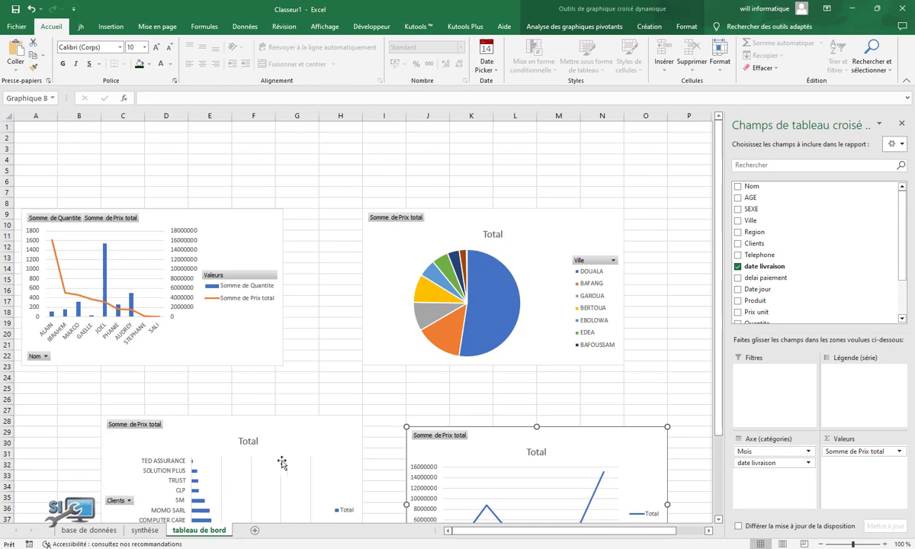
- Copy the Nom, Region, Clients, Produit and Observation slicers together from the synthèse sheet
{"action": "left_click", "coordinate": [146, 530]}
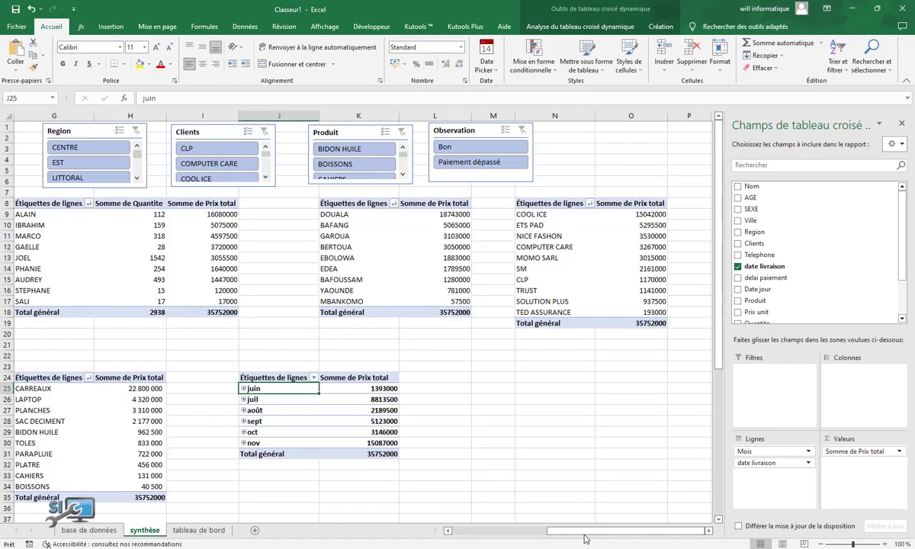
{"action": "left_click_drag", "start_coordinate": [585, 539], "coordinate": [523, 547]}
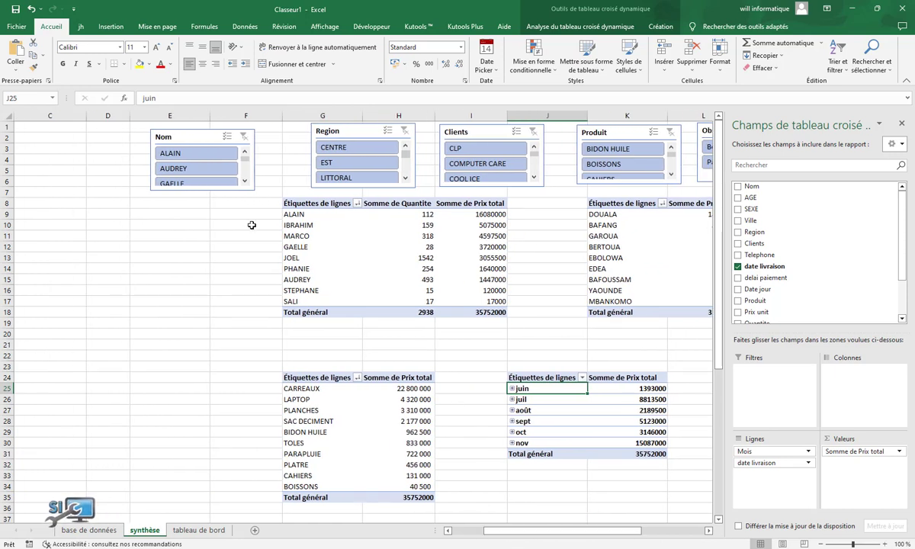
{"action": "left_click", "coordinate": [188, 138]}
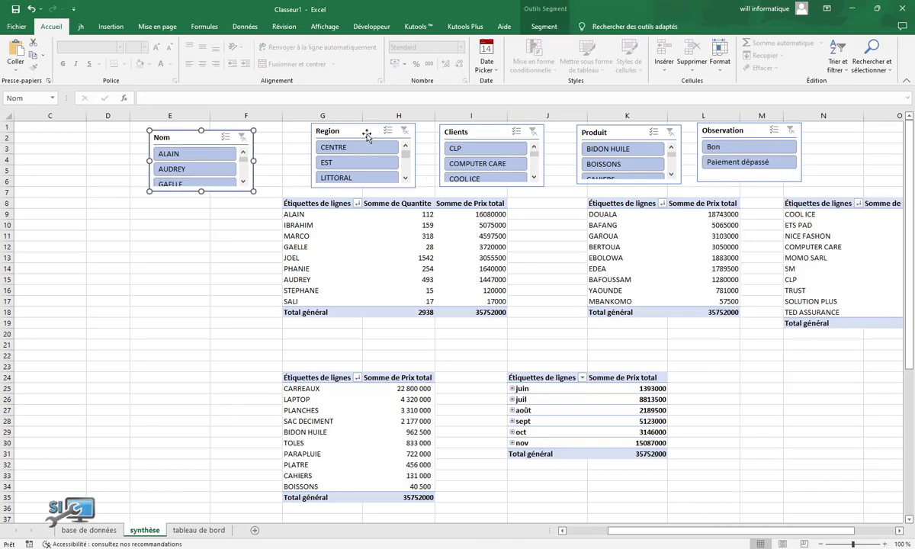
{"action": "left_click", "coordinate": [367, 135], "text": "ctrl"}
{"action": "left_click", "coordinate": [469, 131], "text": "ctrl"}
{"action": "left_click", "coordinate": [599, 132], "text": "ctrl"}
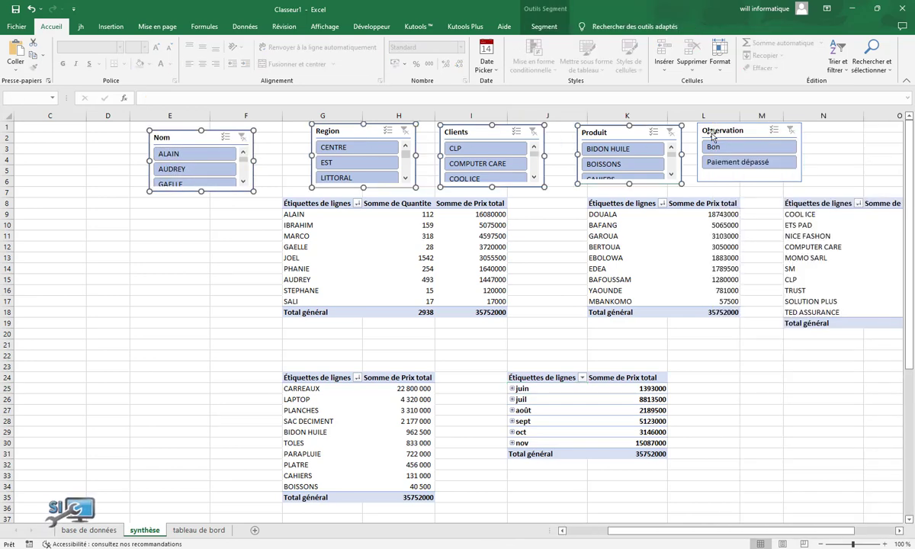
{"action": "left_click", "coordinate": [725, 132], "text": "ctrl"}
{"action": "right_click", "coordinate": [727, 132]}
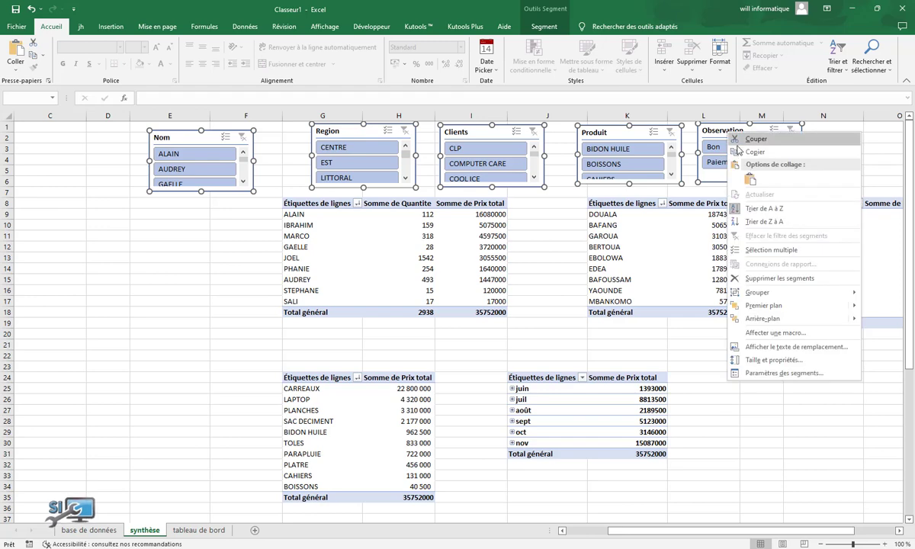
{"action": "left_click", "coordinate": [741, 152]}
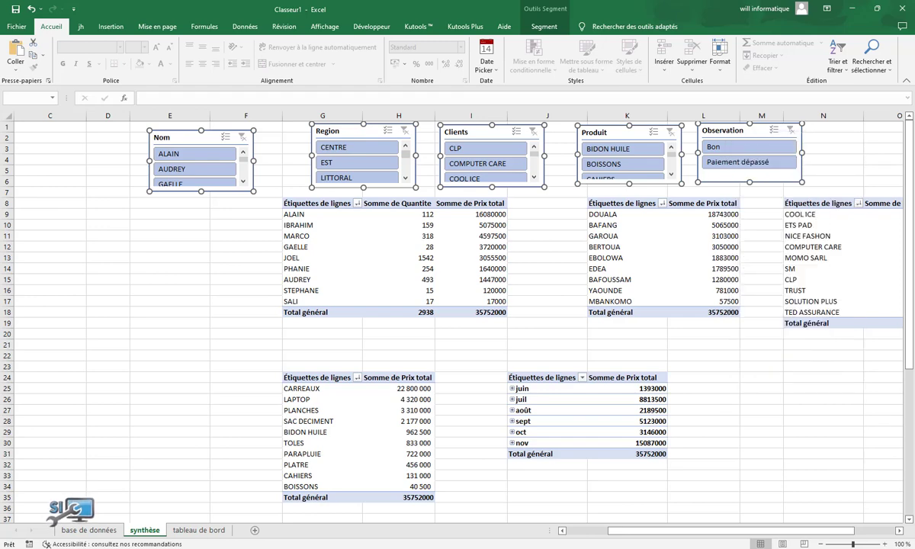
- Paste the five copied slicers onto the tableau de bord sheet at B2, above the charts
{"action": "left_click", "coordinate": [193, 531]}
{"action": "left_click", "coordinate": [82, 138]}
{"action": "right_click", "coordinate": [84, 139]}
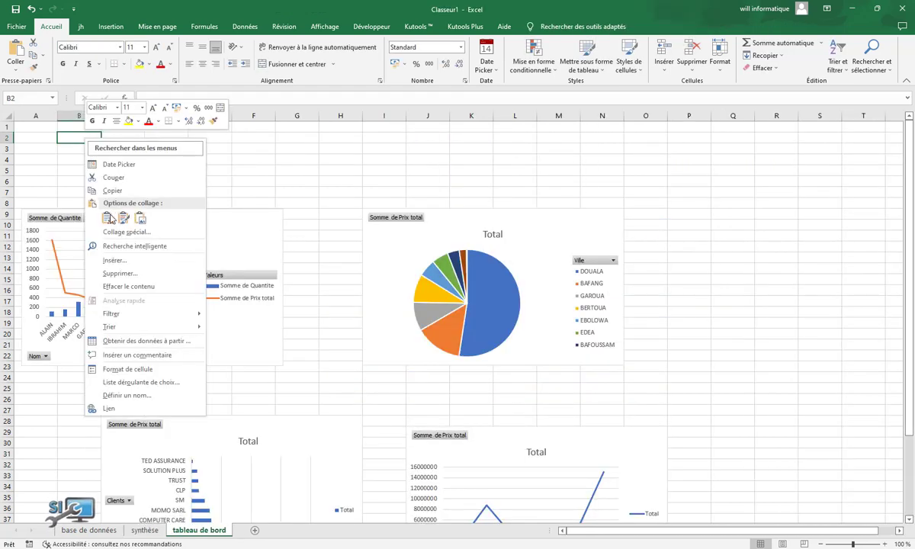
{"action": "left_click", "coordinate": [109, 219]}
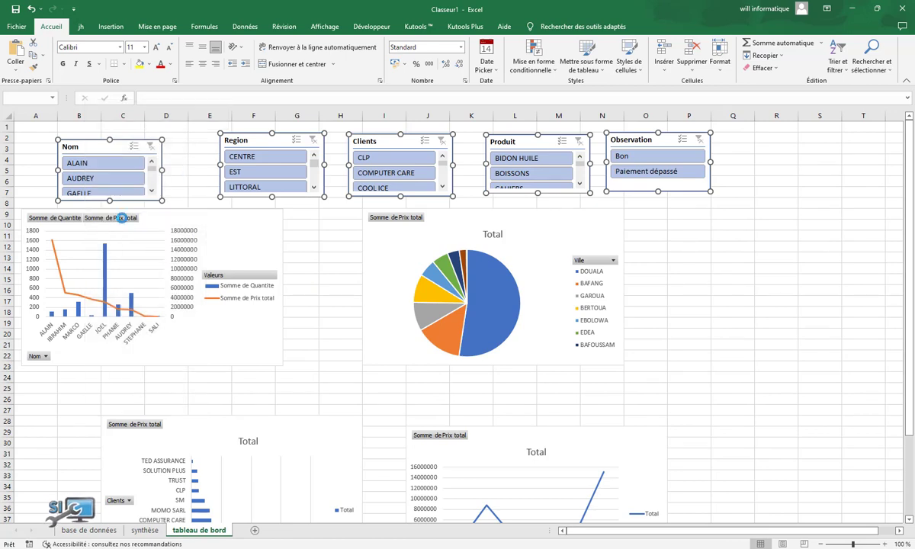
{"action": "left_click", "coordinate": [781, 278]}
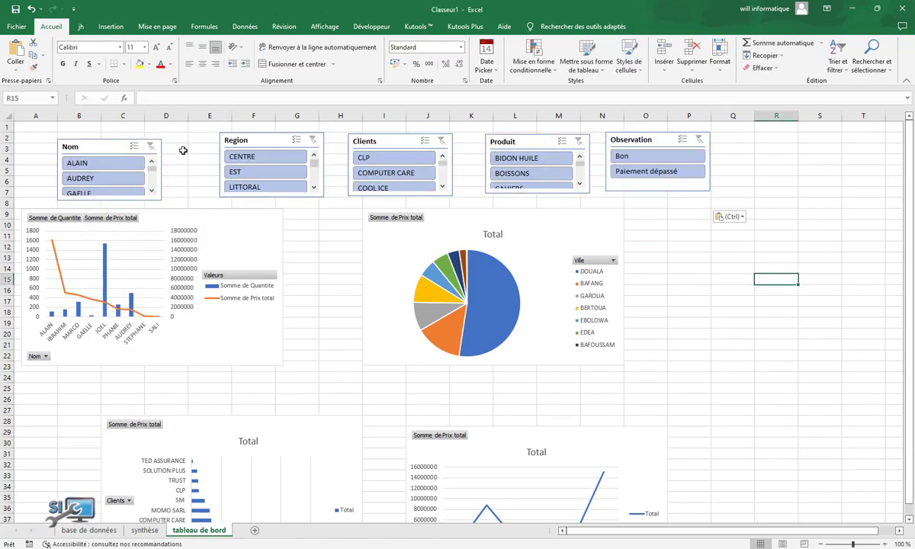
- Test the dashboard's Nom slicer by filtering the charts to the first salesperson, then clear the filter
{"action": "left_click", "coordinate": [107, 163]}
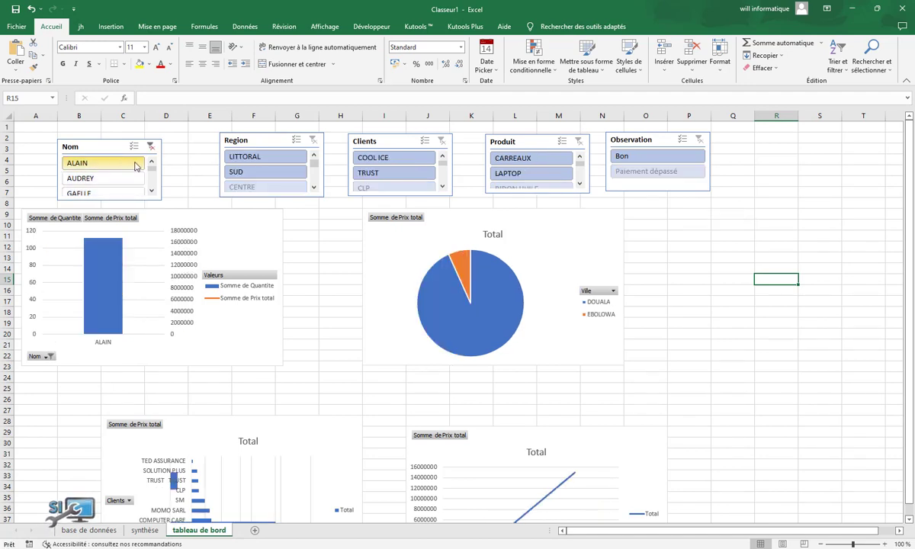
{"action": "left_click", "coordinate": [150, 146]}
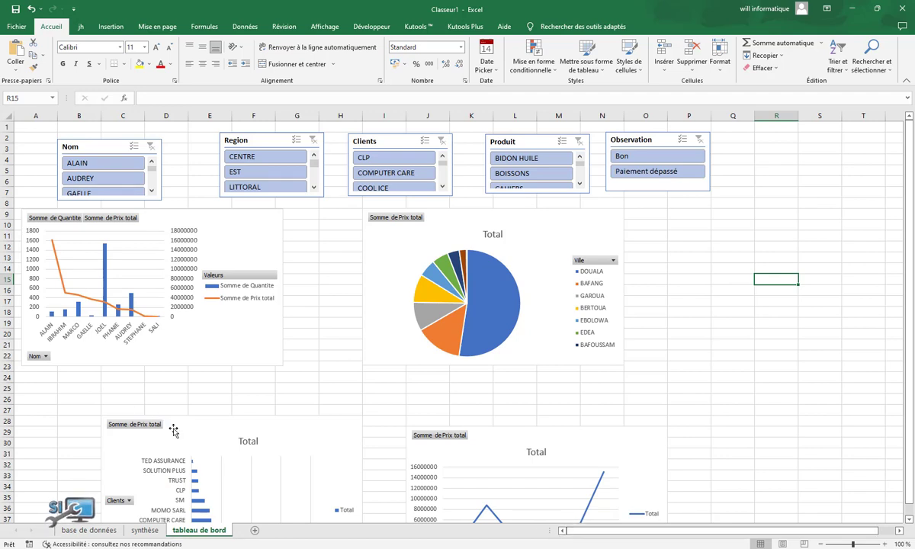
- Move the clients bar chart directly under the salesperson combo chart and the monthly line chart under the city pie chart, around row 24
{"action": "left_click_drag", "start_coordinate": [174, 429], "coordinate": [93, 383]}
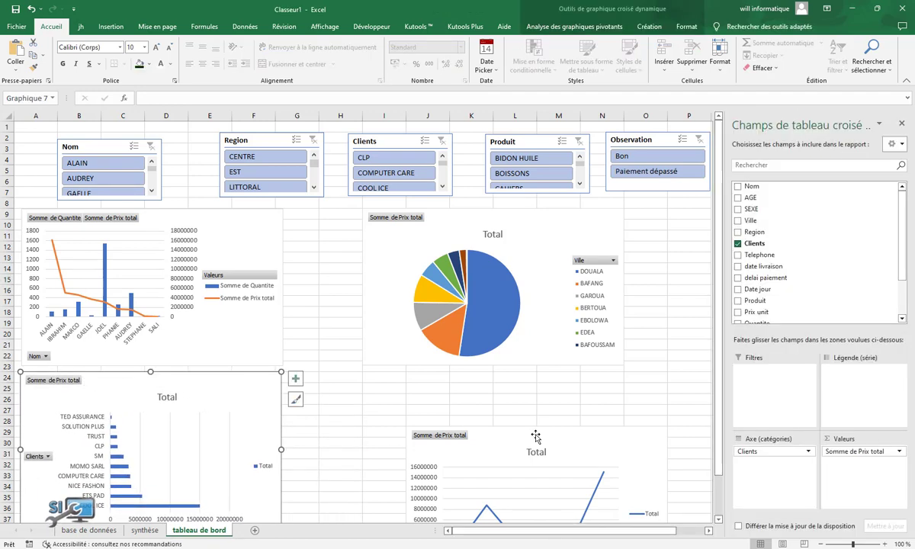
{"action": "left_click_drag", "start_coordinate": [535, 435], "coordinate": [484, 373]}
- Apply the dark background chart style to the city pie chart and add data labels to its slices
{"action": "left_click", "coordinate": [395, 285]}
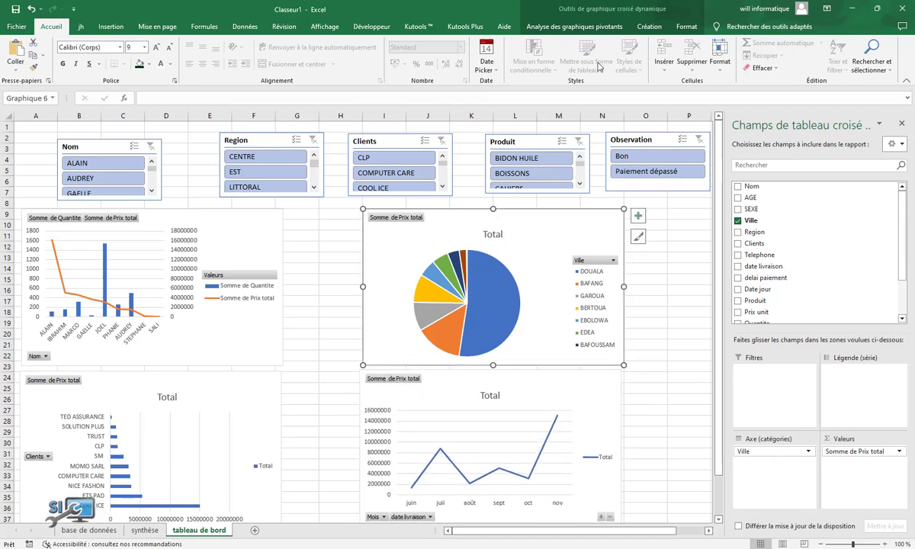
{"action": "left_click", "coordinate": [649, 27]}
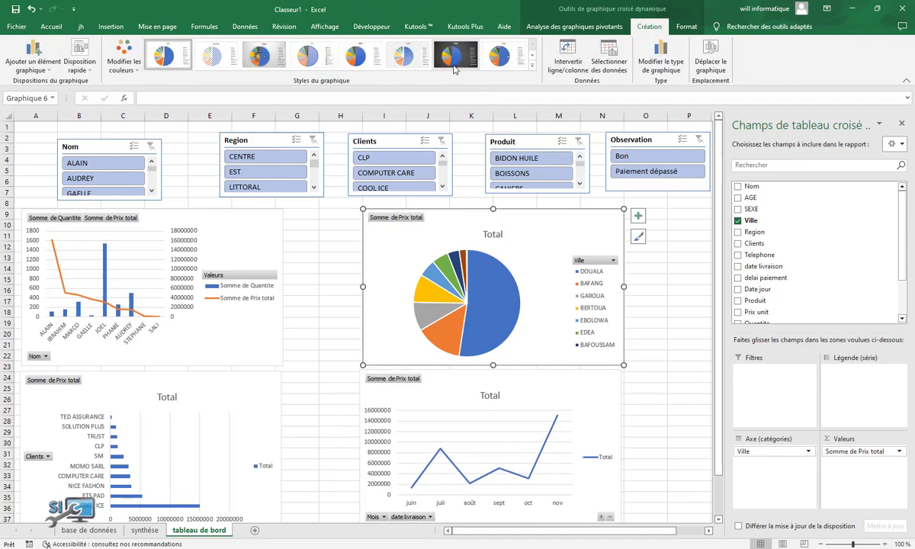
{"action": "left_click", "coordinate": [454, 67]}
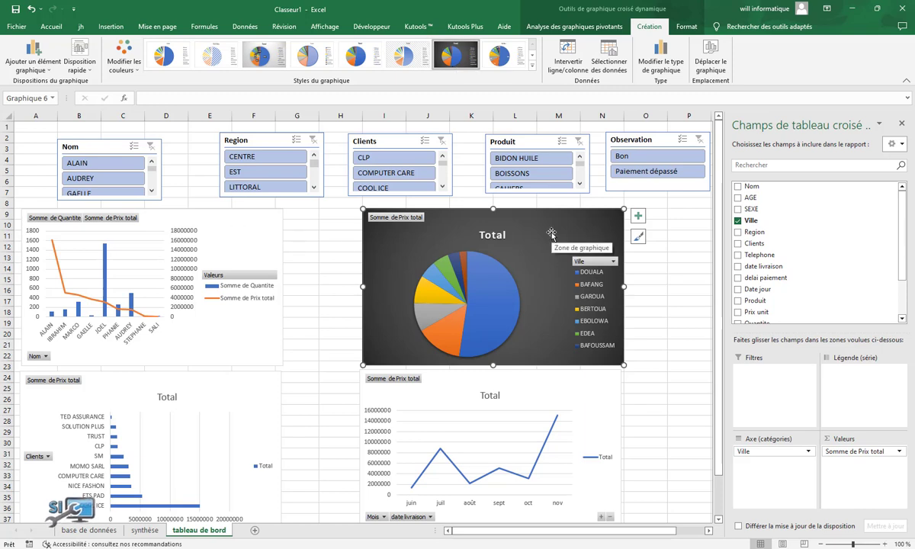
{"action": "left_click", "coordinate": [639, 218]}
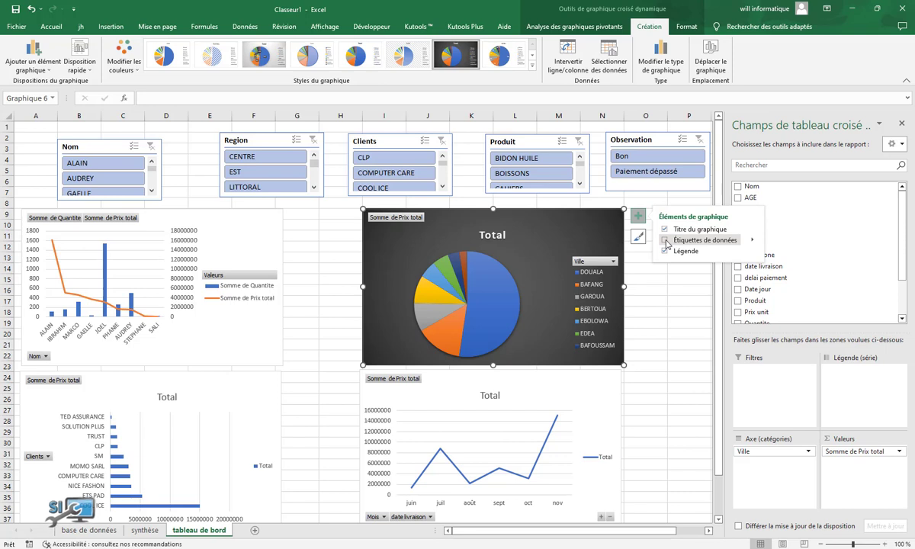
{"action": "left_click", "coordinate": [753, 242]}
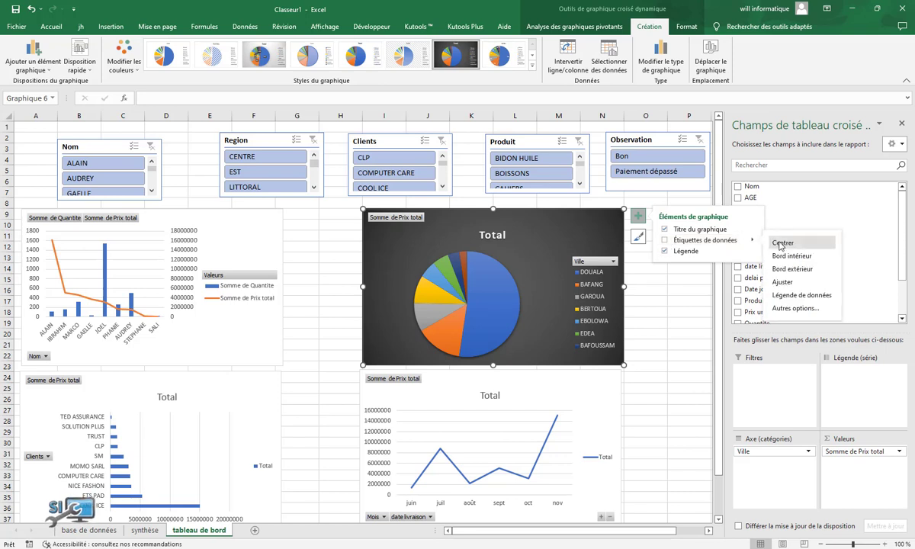
{"action": "left_click", "coordinate": [664, 241]}
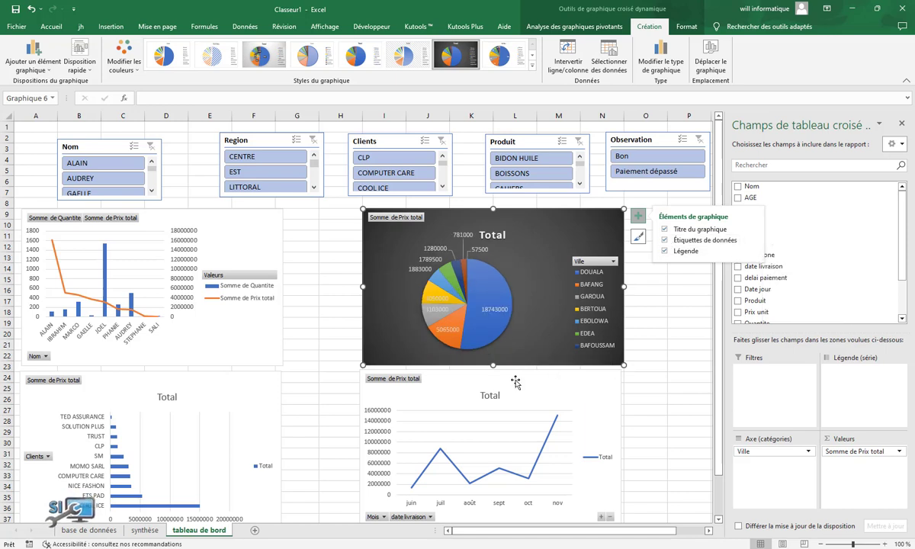
- Add data labels placed above the points and a linear trendline to the monthly line chart
{"action": "left_click", "coordinate": [218, 339]}
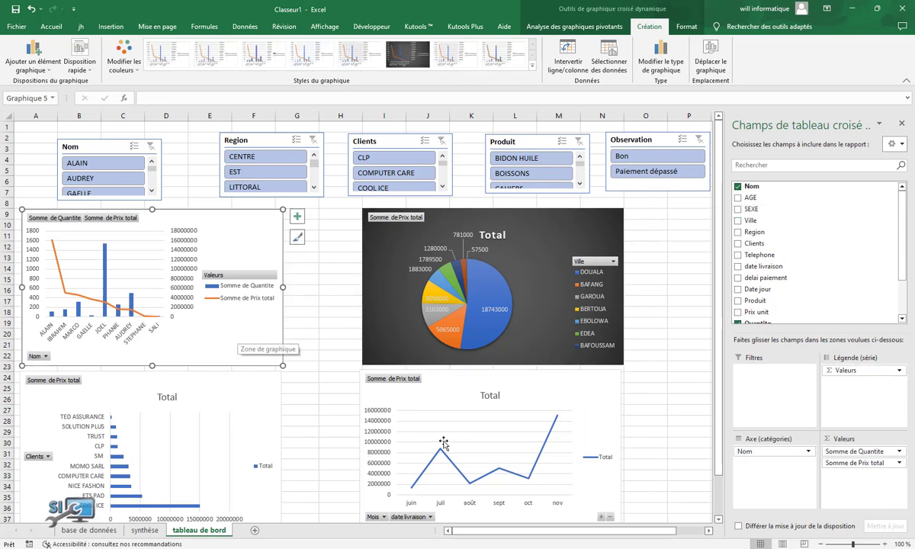
{"action": "left_click", "coordinate": [563, 395]}
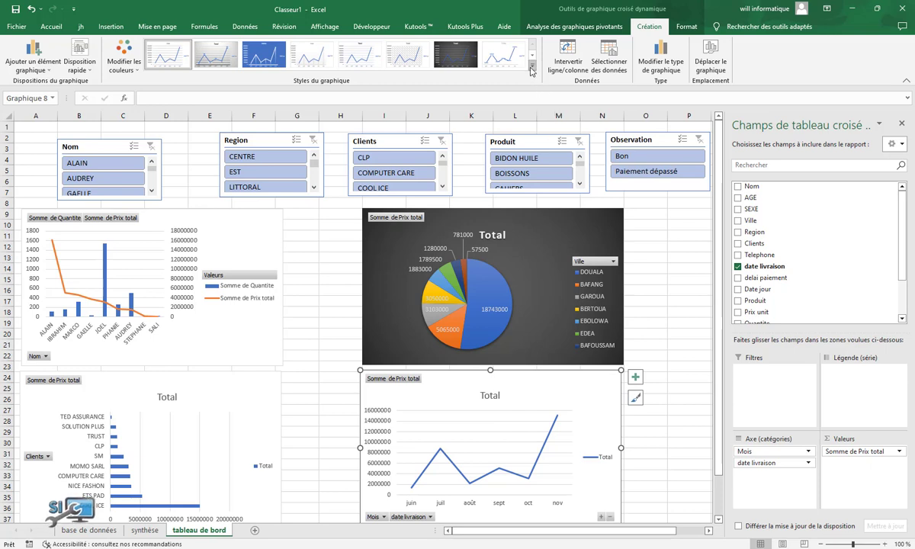
{"action": "left_click", "coordinate": [636, 377]}
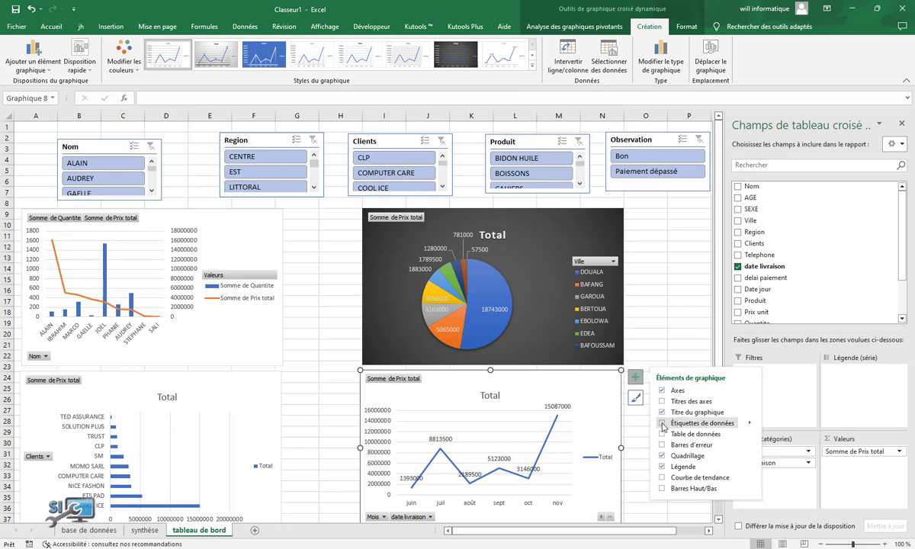
{"action": "left_click", "coordinate": [663, 423]}
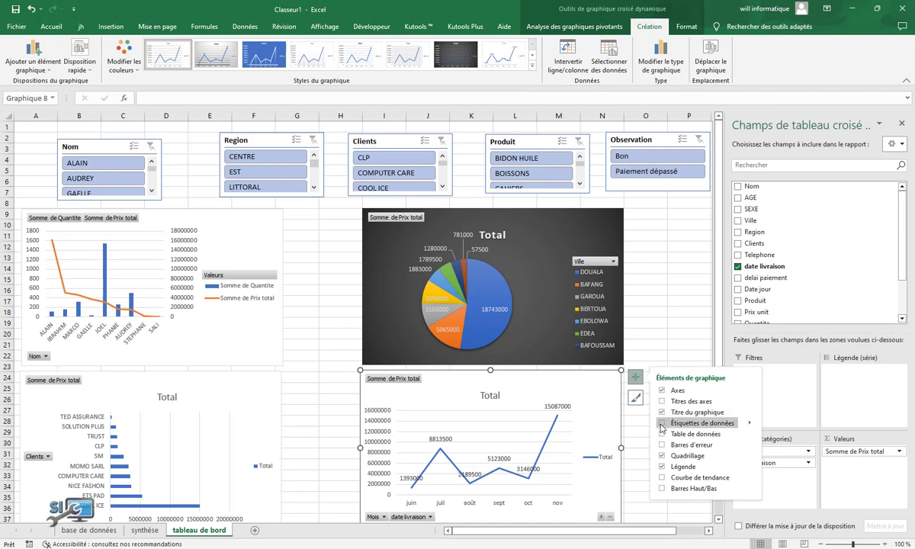
{"action": "left_click", "coordinate": [749, 422]}
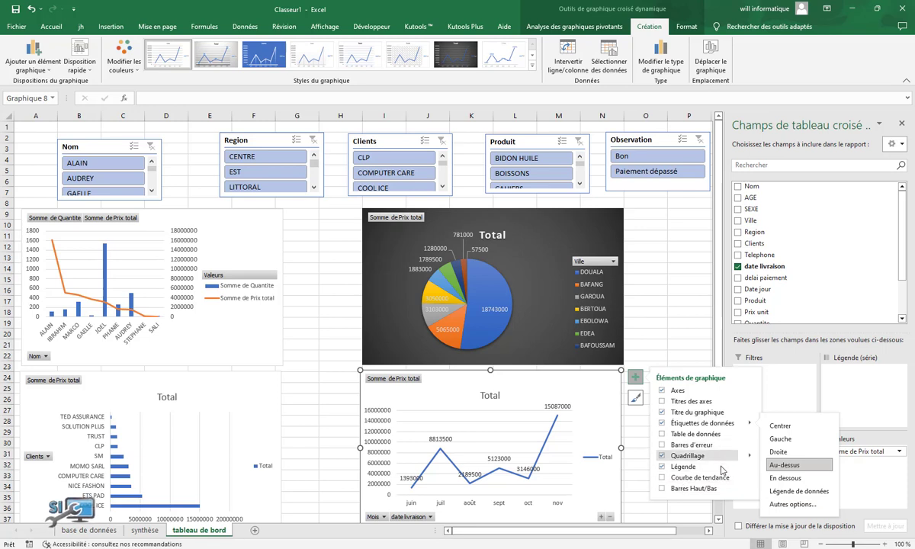
{"action": "left_click", "coordinate": [663, 479]}
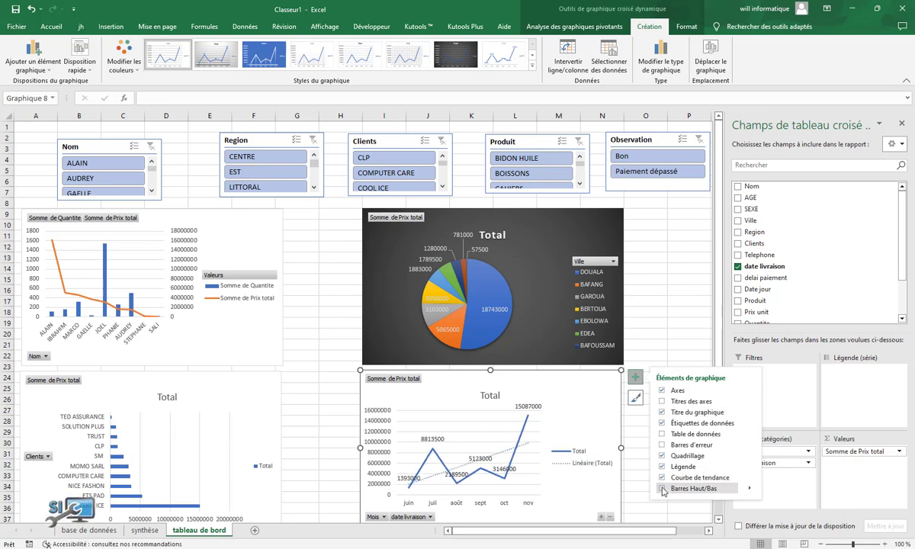
{"action": "left_click", "coordinate": [650, 308]}
{"action": "left_click", "coordinate": [339, 341]}
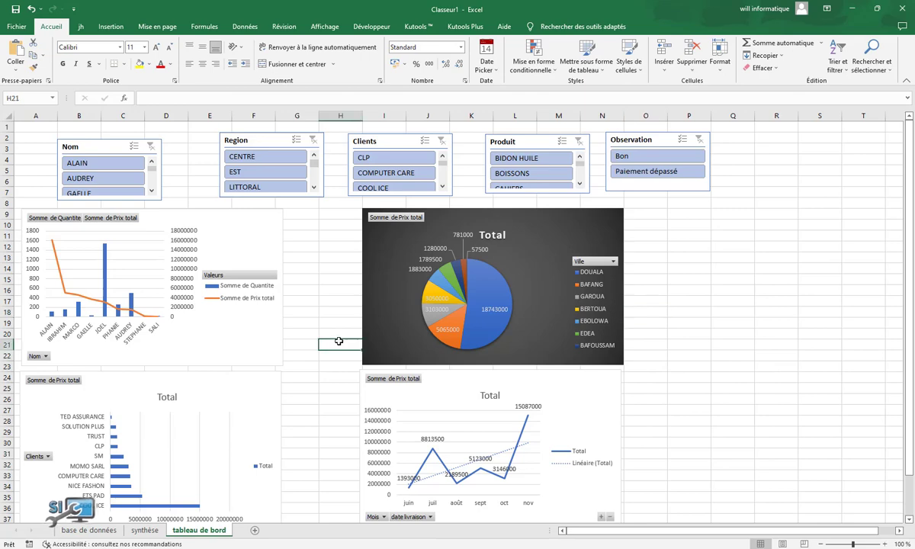
- Apply the same dark background chart style to the clients bar chart
{"action": "left_click", "coordinate": [244, 386]}
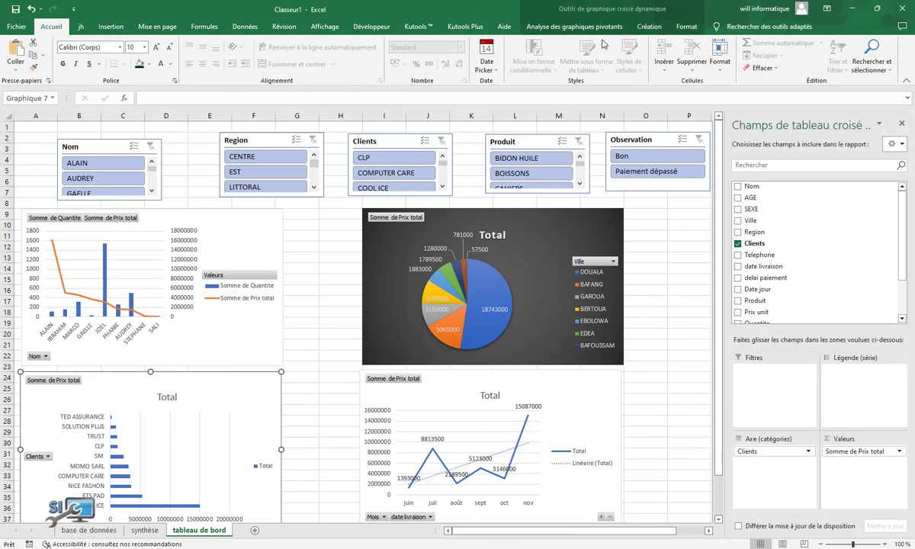
{"action": "left_click", "coordinate": [576, 28]}
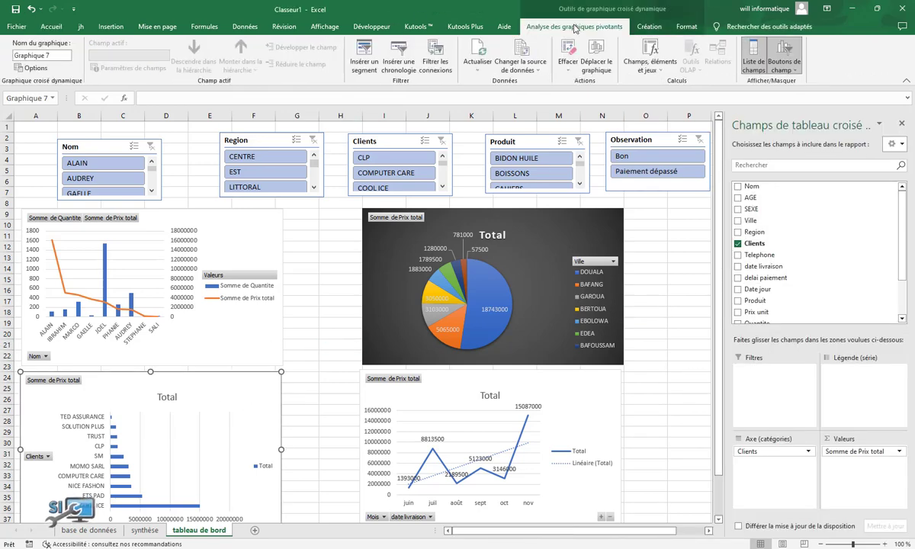
{"action": "left_click", "coordinate": [636, 27]}
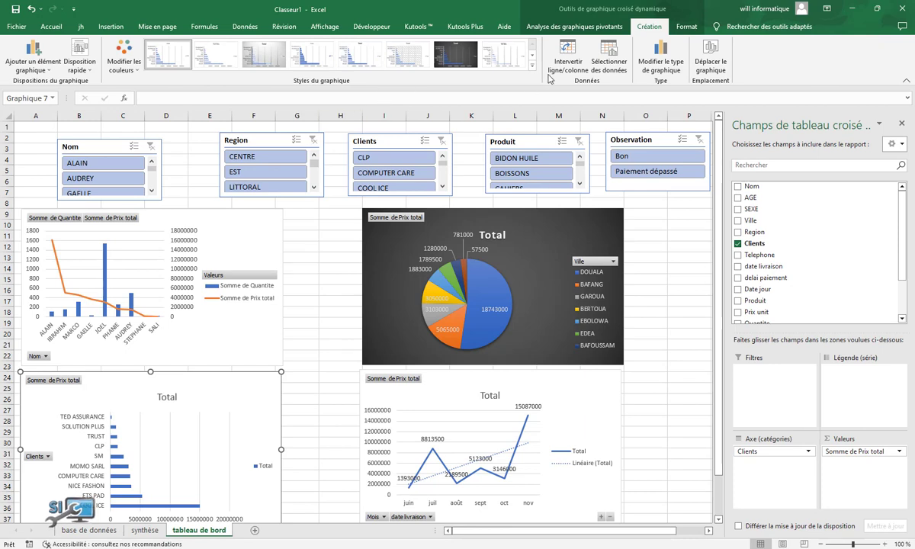
{"action": "left_click", "coordinate": [465, 63]}
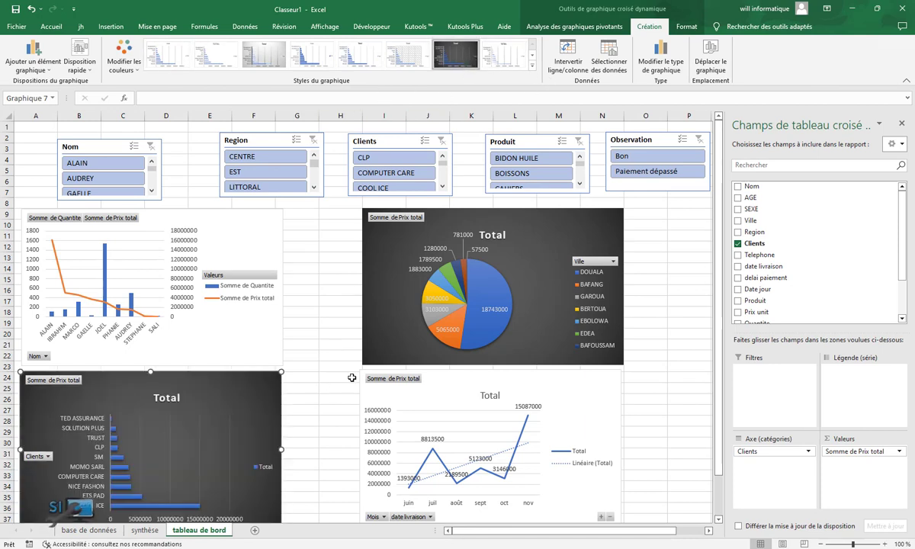
- Move the Nom slicer next to the Region slicer, lining it up with the slicer row
{"action": "left_click", "coordinate": [324, 323]}
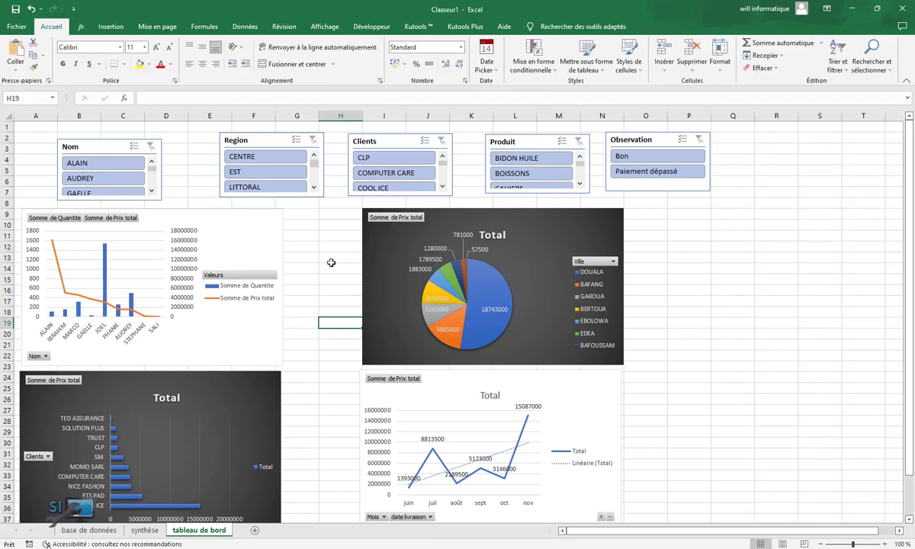
{"action": "left_click_drag", "start_coordinate": [106, 145], "coordinate": [155, 142]}
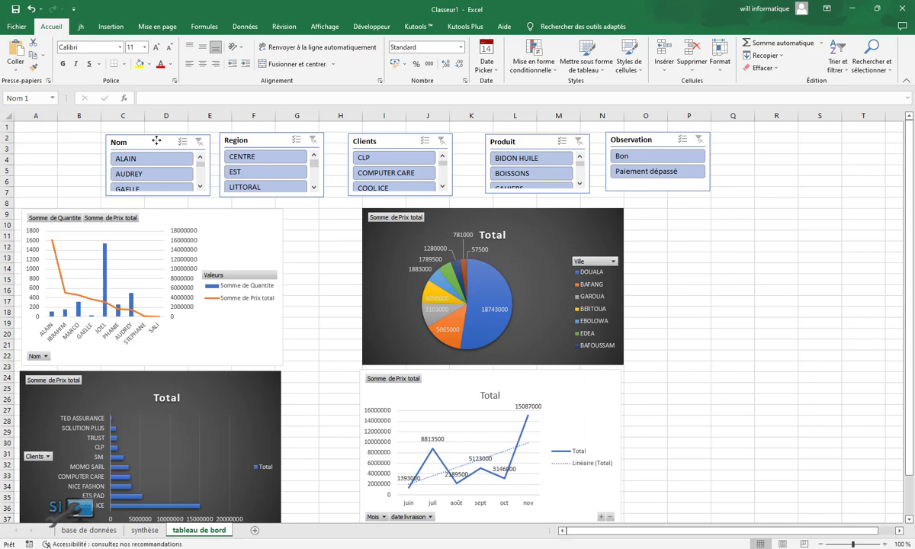
- Test the Region slicer by filtering the charts to CENTRE, close the PivotChart field list, and clear the filter
{"action": "left_click", "coordinate": [256, 158]}
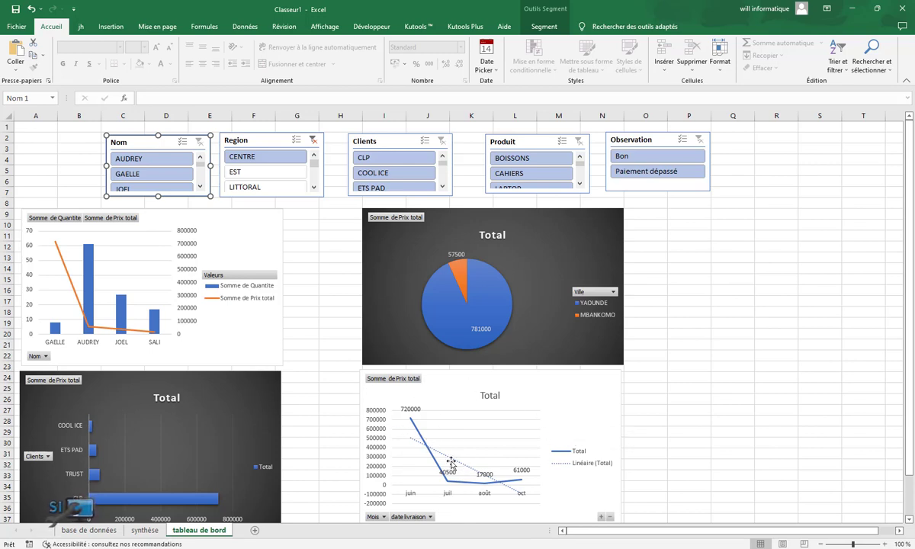
{"action": "left_click", "coordinate": [598, 418]}
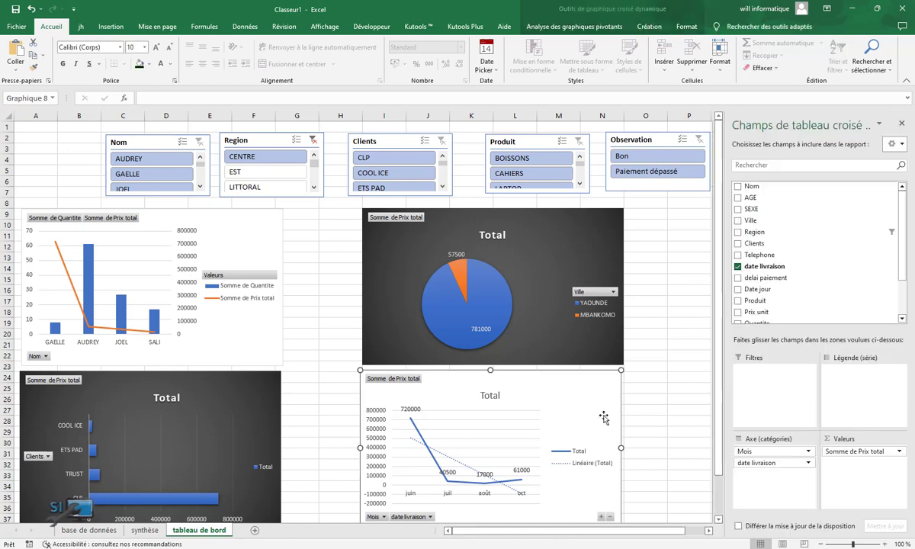
{"action": "left_click", "coordinate": [902, 125]}
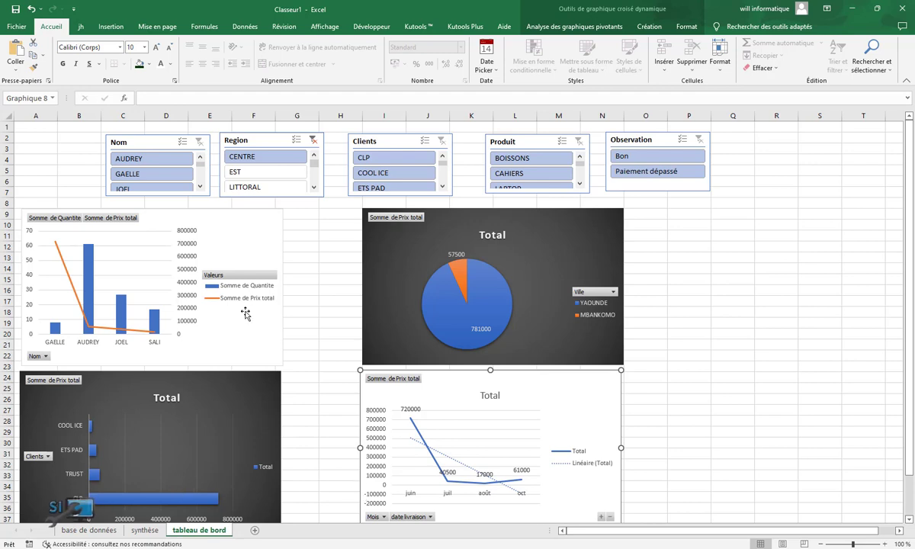
{"action": "left_click", "coordinate": [313, 141]}
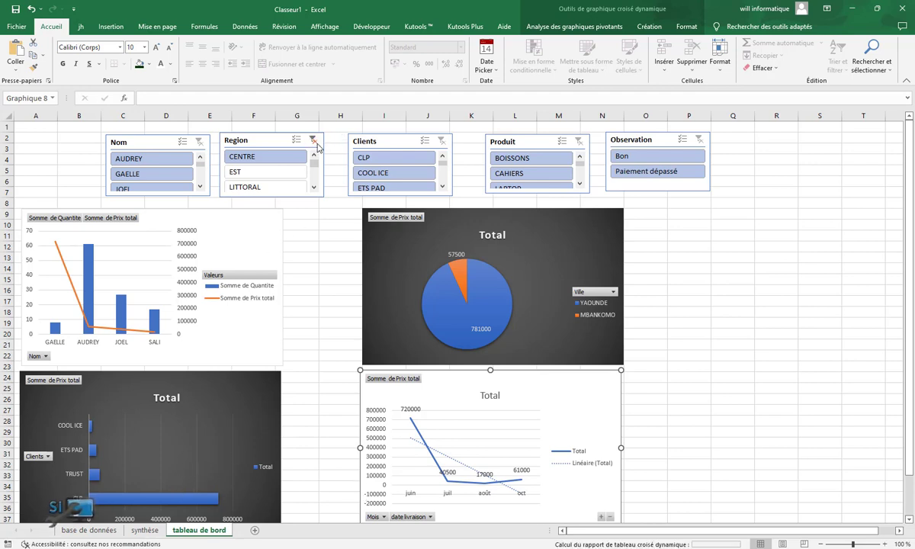
- Test the Clients slicer by filtering the dashboard to CLP, and clear the filter
{"action": "left_click", "coordinate": [373, 159]}
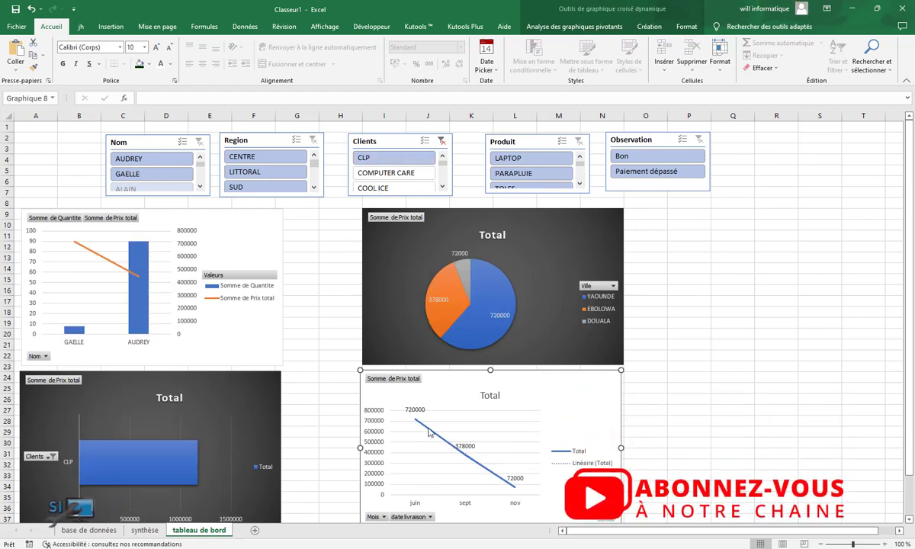
{"action": "left_click", "coordinate": [441, 141]}
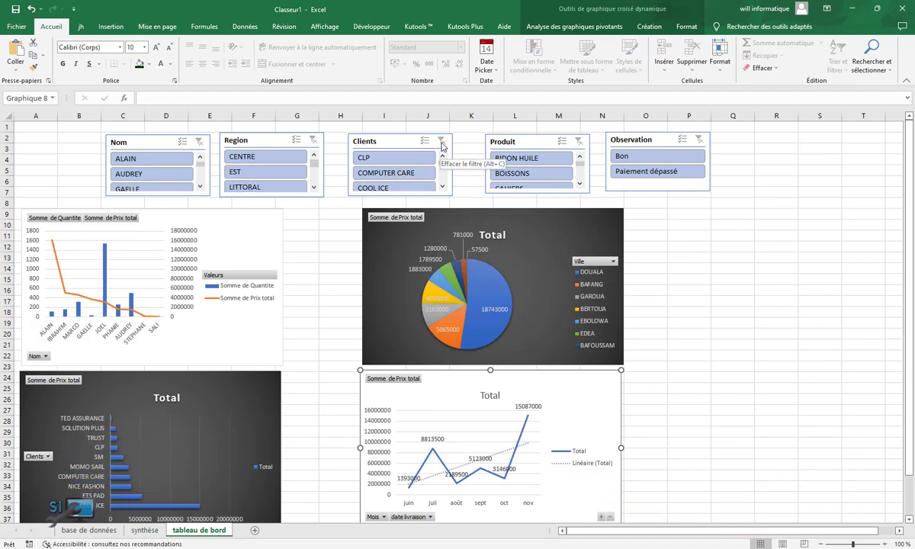